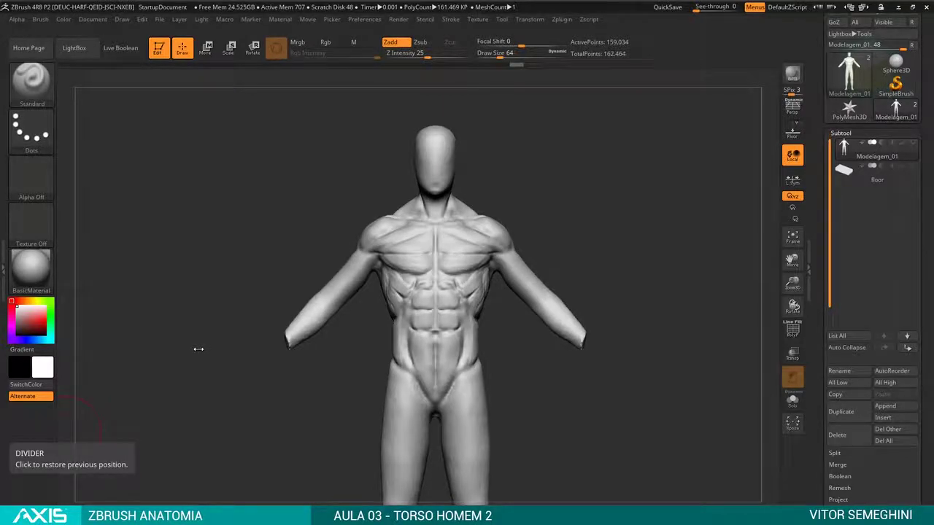
- Turn the figure to a front view and show its polygroup colours without the wireframe
{"action": "left_click_drag", "start_coordinate": [607, 224], "coordinate": [563, 154]}
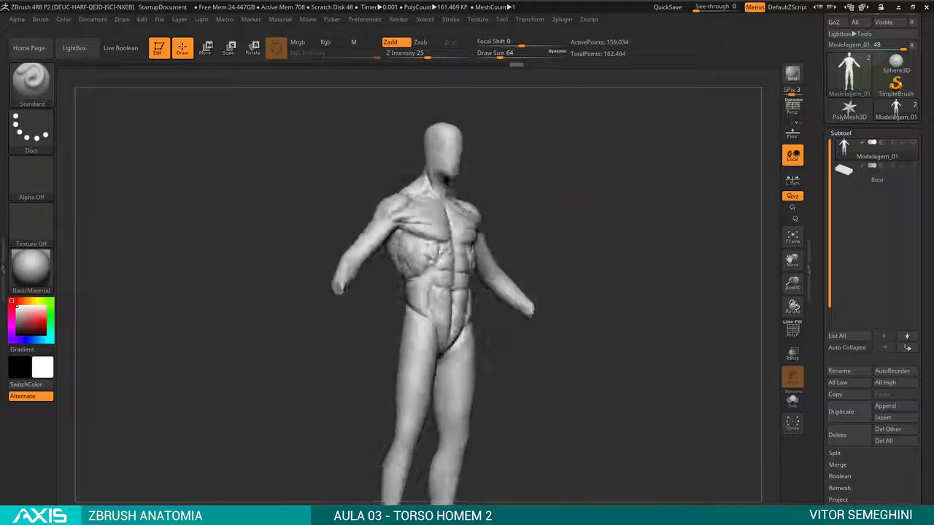
{"action": "left_click_drag", "start_coordinate": [563, 154], "coordinate": [579, 226]}
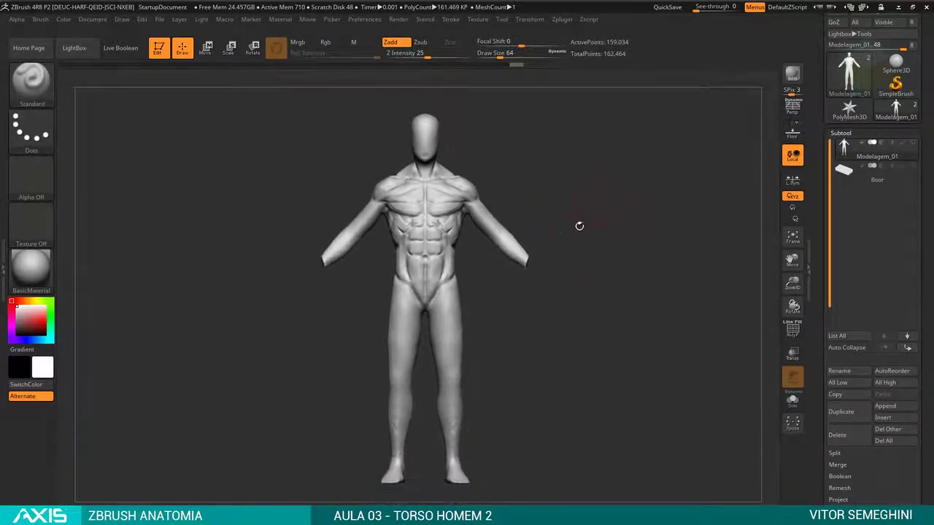
{"action": "left_click_drag", "start_coordinate": [488, 219], "coordinate": [571, 253]}
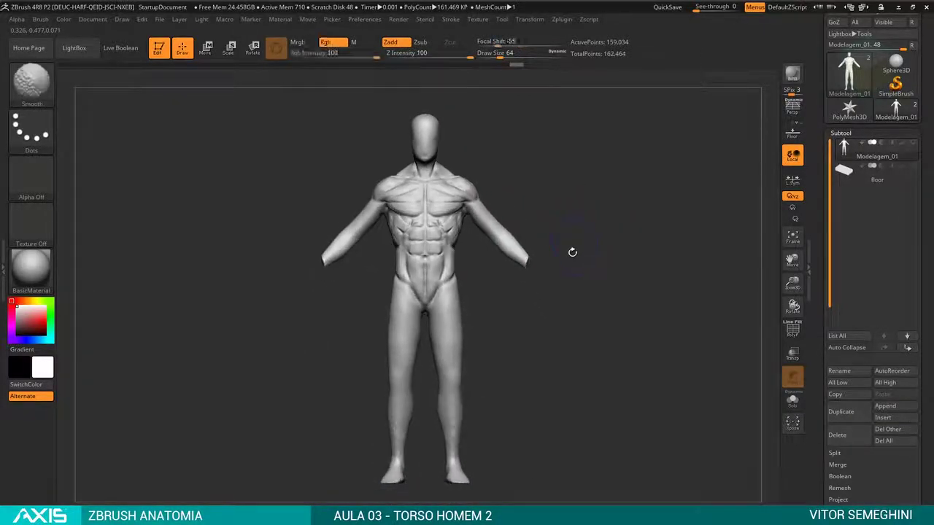
{"action": "left_click", "coordinate": [793, 332]}
{"action": "mouse_move", "coordinate": [632, 231]}
{"action": "left_mouse_down"}
{"action": "mouse_move", "coordinate": [640, 222]}
{"action": "mouse_move", "coordinate": [701, 274]}
{"action": "left_mouse_up"}
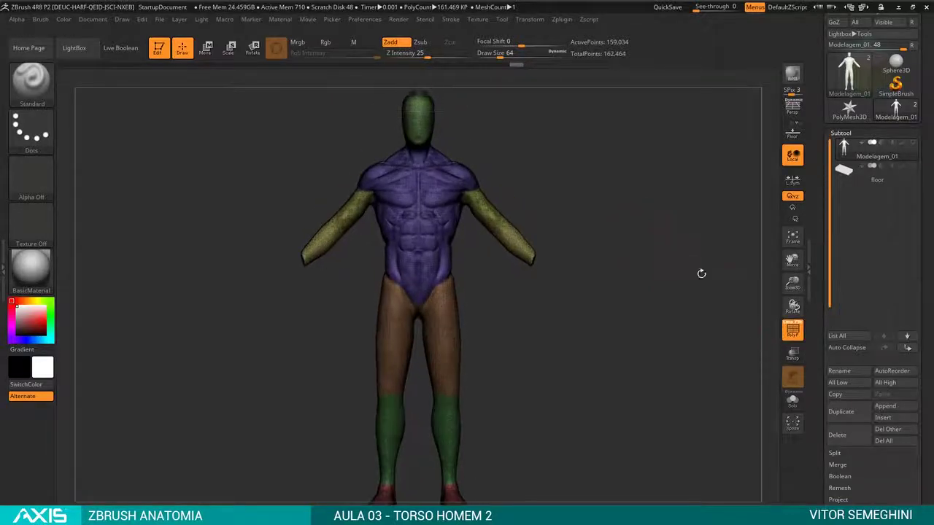
{"action": "left_click", "coordinate": [793, 330]}
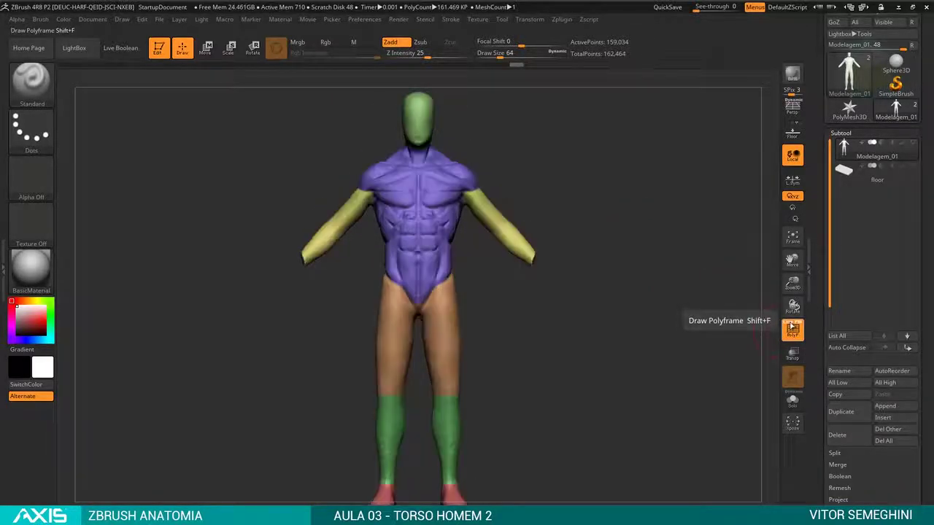
{"action": "mouse_move", "coordinate": [632, 200]}
{"action": "left_mouse_down"}
{"action": "mouse_move", "coordinate": [599, 219]}
{"action": "mouse_move", "coordinate": [619, 281]}
{"action": "mouse_move", "coordinate": [624, 221]}
{"action": "mouse_move", "coordinate": [542, 261]}
{"action": "left_mouse_up"}
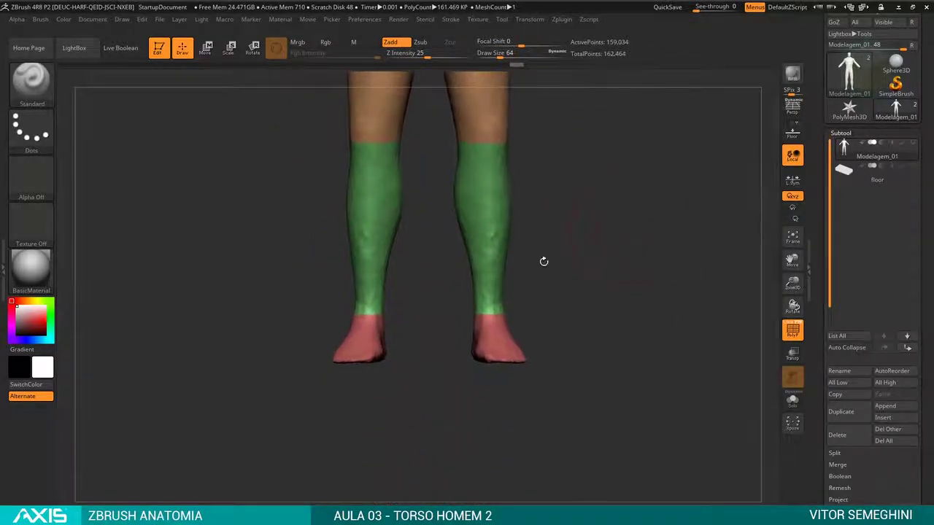
- Mask the lower shins of both legs, clear the mask, then re-mask the lower legs
{"action": "key", "text": "ctrl"}
{"action": "left_click_drag", "start_coordinate": [590, 229], "coordinate": [433, 386], "text": "ctrl"}
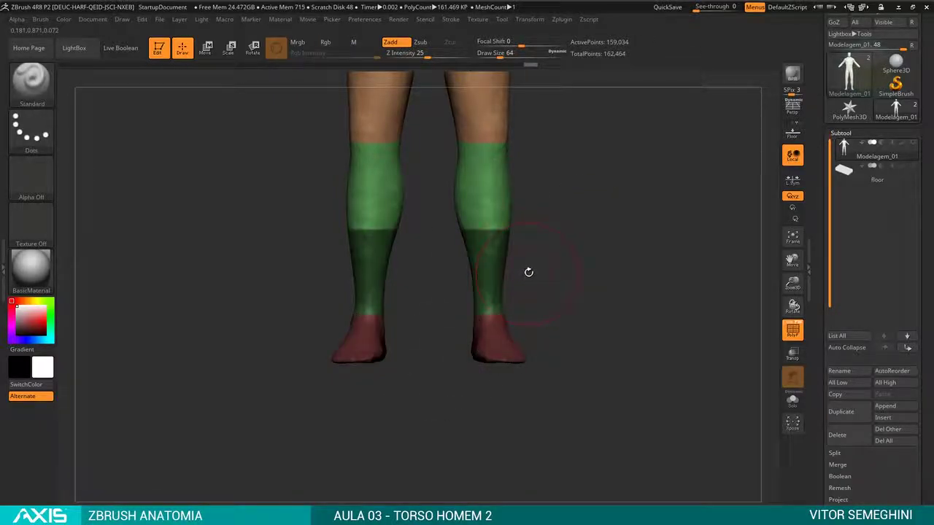
{"action": "left_click", "coordinate": [531, 275], "text": "ctrl"}
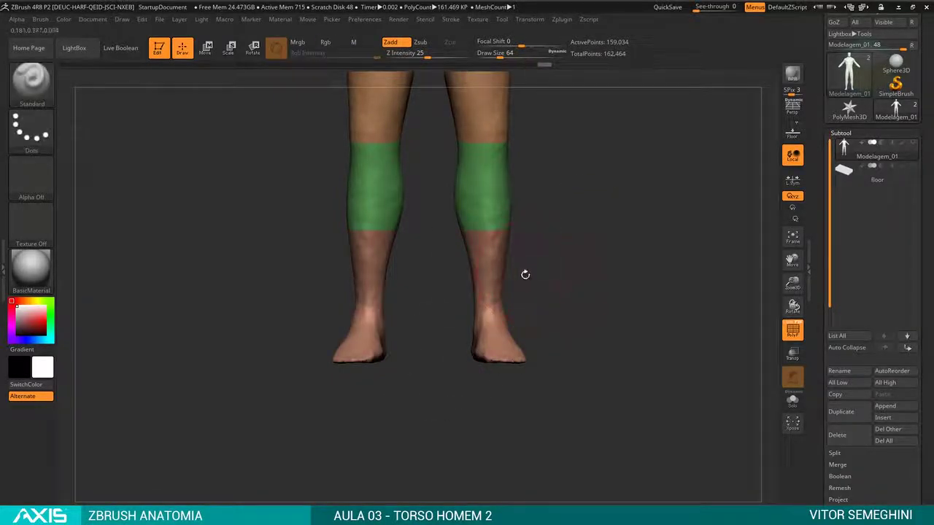
{"action": "left_click_drag", "start_coordinate": [538, 273], "coordinate": [516, 233], "text": "alt"}
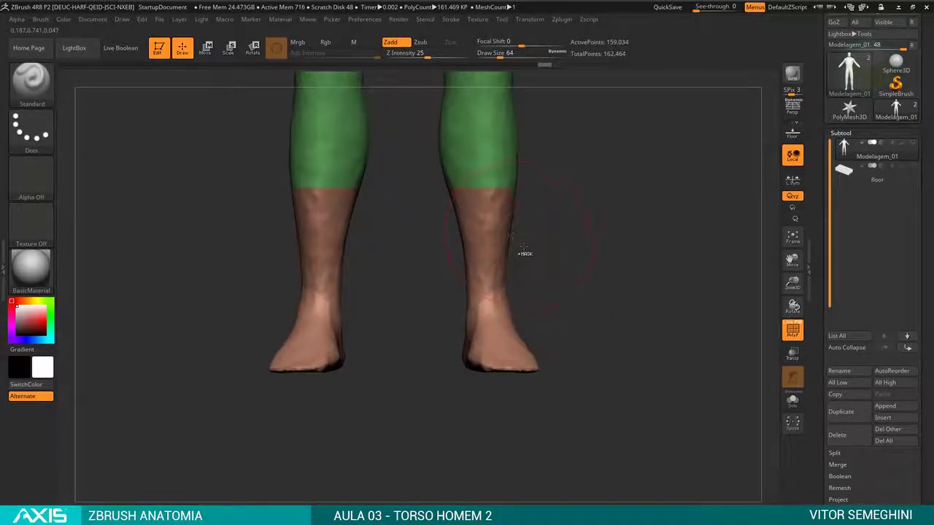
{"action": "key", "text": "ctrl+w"}
{"action": "left_click_drag", "start_coordinate": [591, 271], "coordinate": [551, 341], "text": "ctrl"}
- Orbit and zoom around the figure, back to front, to inspect the torso
{"action": "mouse_move", "coordinate": [577, 296]}
{"action": "left_mouse_down"}
{"action": "mouse_move", "coordinate": [485, 338]}
{"action": "mouse_move", "coordinate": [517, 295]}
{"action": "mouse_move", "coordinate": [516, 277]}
{"action": "mouse_move", "coordinate": [521, 379]}
{"action": "left_mouse_up"}
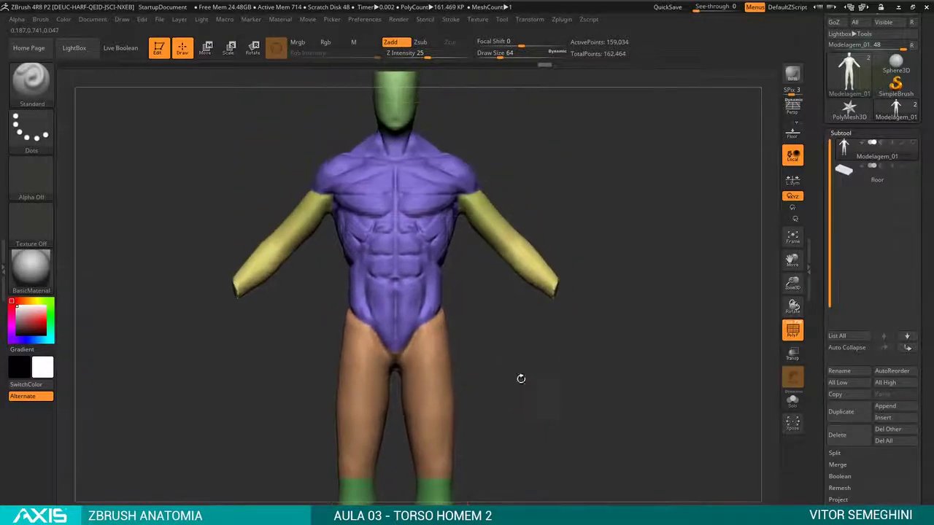
{"action": "mouse_move", "coordinate": [553, 229]}
{"action": "left_mouse_down"}
{"action": "mouse_move", "coordinate": [543, 249]}
{"action": "mouse_move", "coordinate": [563, 233]}
{"action": "mouse_move", "coordinate": [555, 241]}
{"action": "mouse_move", "coordinate": [542, 223]}
{"action": "mouse_move", "coordinate": [554, 128]}
{"action": "mouse_move", "coordinate": [529, 230]}
{"action": "mouse_move", "coordinate": [584, 207]}
{"action": "mouse_move", "coordinate": [518, 243]}
{"action": "mouse_move", "coordinate": [569, 209]}
{"action": "mouse_move", "coordinate": [499, 204]}
{"action": "left_mouse_up"}
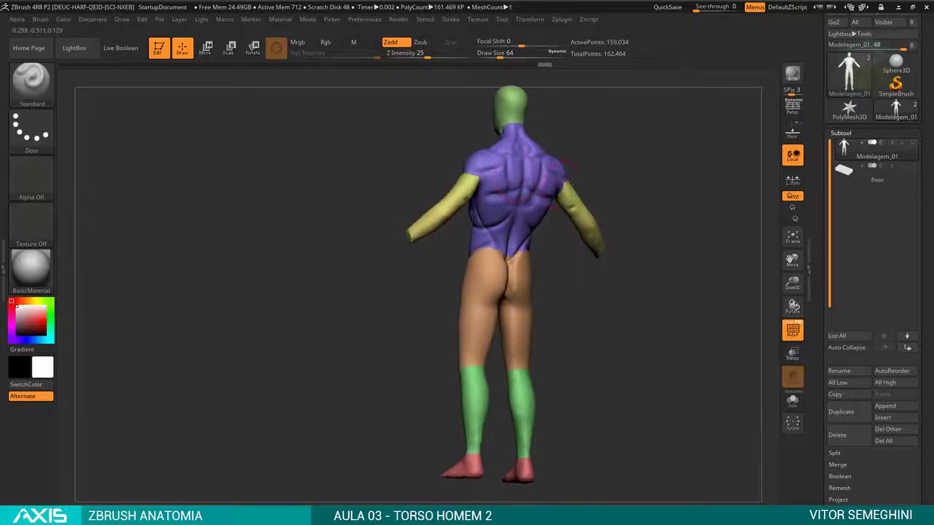
{"action": "left_click_drag", "start_coordinate": [573, 179], "coordinate": [544, 181]}
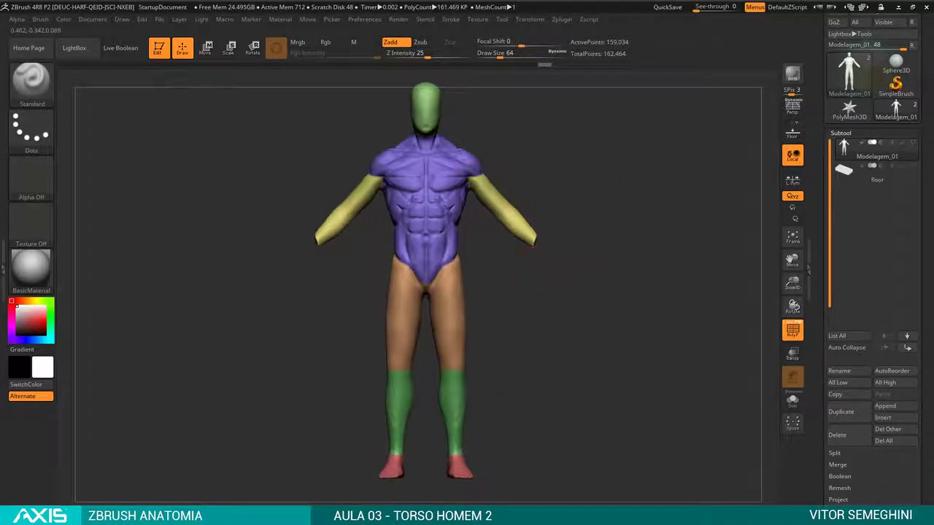
{"action": "mouse_move", "coordinate": [535, 243]}
{"action": "left_mouse_down"}
{"action": "mouse_move", "coordinate": [577, 244]}
{"action": "mouse_move", "coordinate": [535, 244]}
{"action": "mouse_move", "coordinate": [511, 281]}
{"action": "left_mouse_up"}
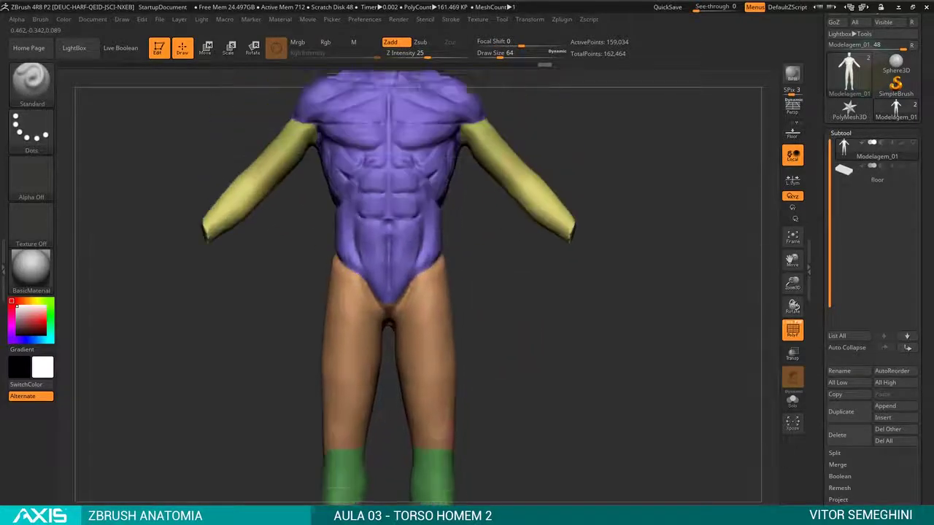
{"action": "left_click_drag", "start_coordinate": [453, 229], "coordinate": [448, 244], "text": "alt"}
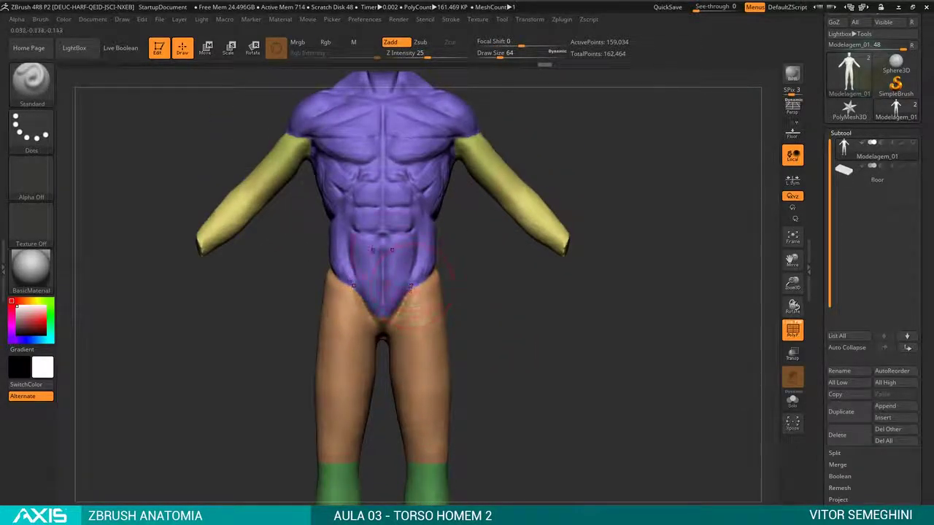
{"action": "mouse_move", "coordinate": [483, 333]}
{"action": "left_mouse_down", "text": "alt"}
{"action": "mouse_move", "coordinate": [490, 279]}
{"action": "mouse_move", "coordinate": [546, 211]}
{"action": "mouse_move", "coordinate": [620, 212]}
{"action": "mouse_move", "coordinate": [554, 210]}
{"action": "mouse_move", "coordinate": [540, 220]}
{"action": "mouse_move", "coordinate": [525, 189]}
{"action": "left_mouse_up", "text": "alt"}
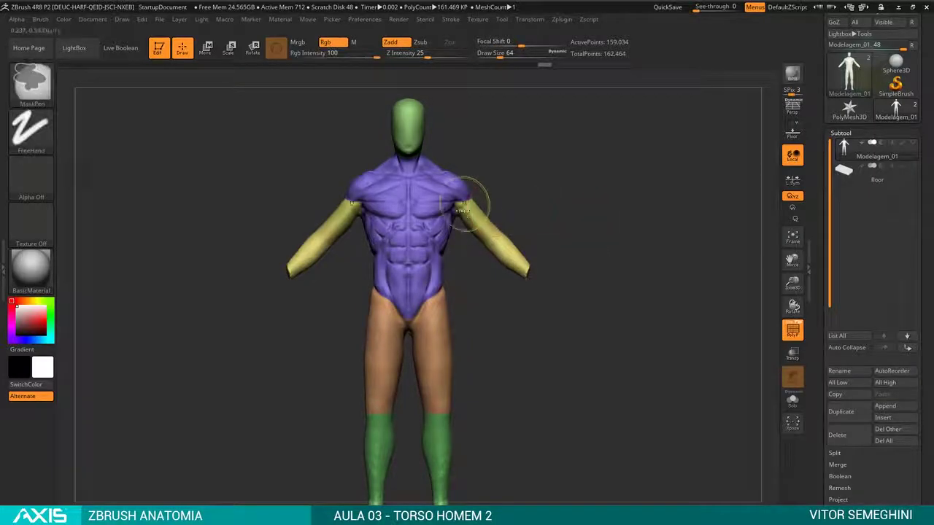
{"action": "left_click", "coordinate": [433, 216], "text": "ctrl+shift"}
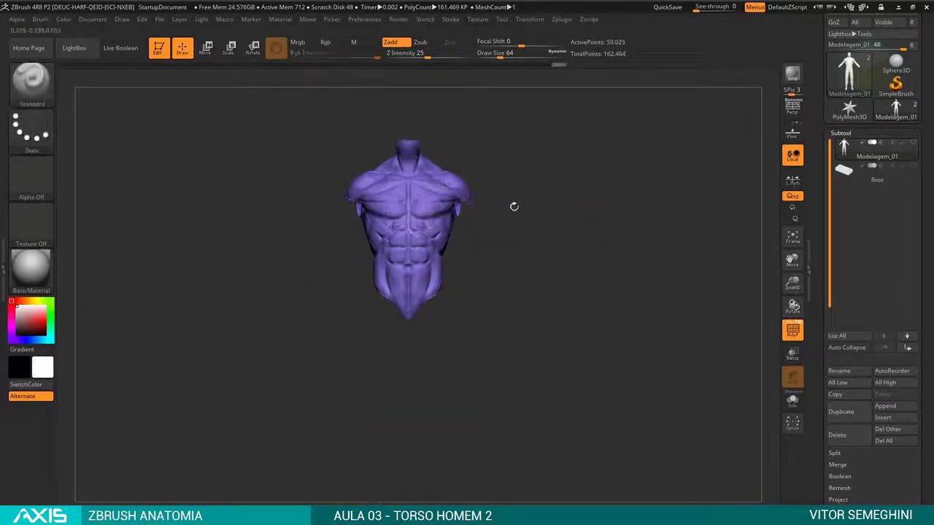
{"action": "mouse_move", "coordinate": [513, 204]}
{"action": "left_mouse_down", "text": "alt"}
{"action": "mouse_move", "coordinate": [528, 202]}
{"action": "mouse_move", "coordinate": [507, 219]}
{"action": "left_mouse_up", "text": "alt"}
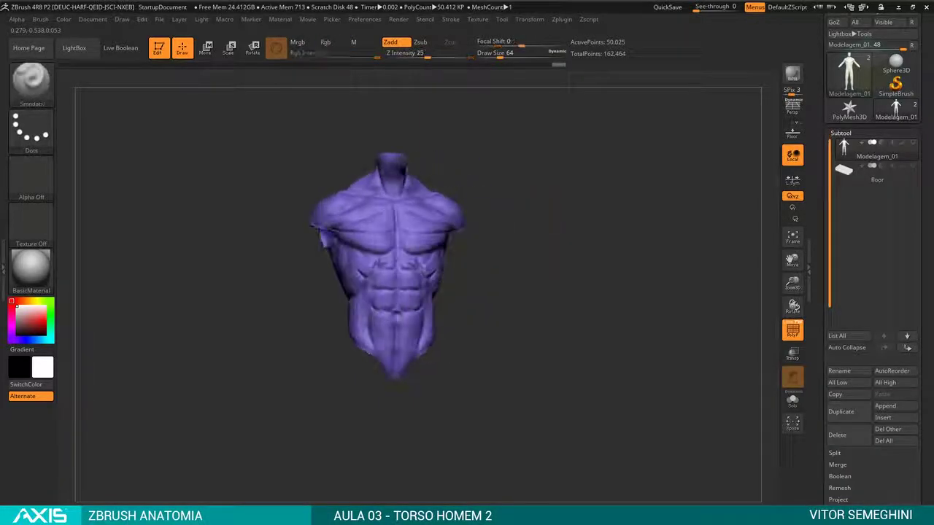
{"action": "mouse_move", "coordinate": [507, 179]}
{"action": "left_mouse_down"}
{"action": "mouse_move", "coordinate": [540, 183]}
{"action": "mouse_move", "coordinate": [526, 181]}
{"action": "left_mouse_up"}
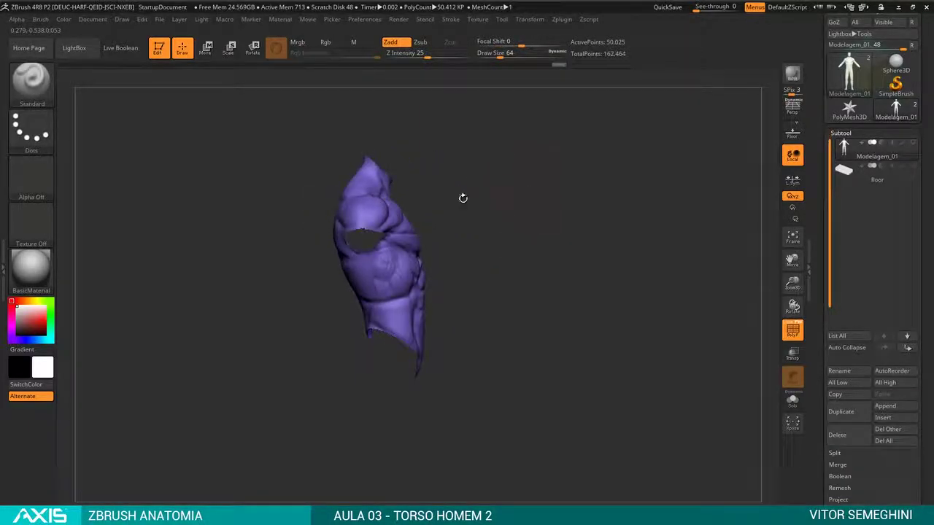
{"action": "key", "text": "ctrl"}
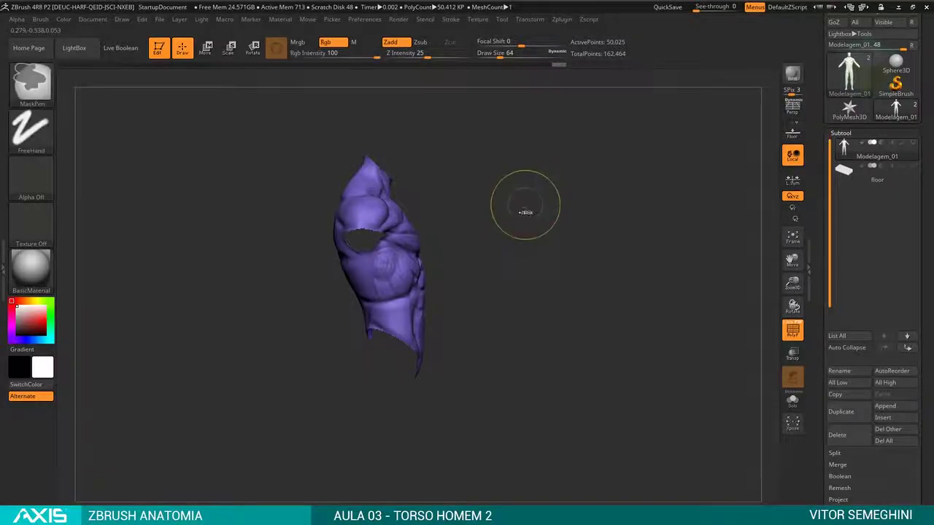
{"action": "left_click", "coordinate": [513, 190], "text": "ctrl+shift"}
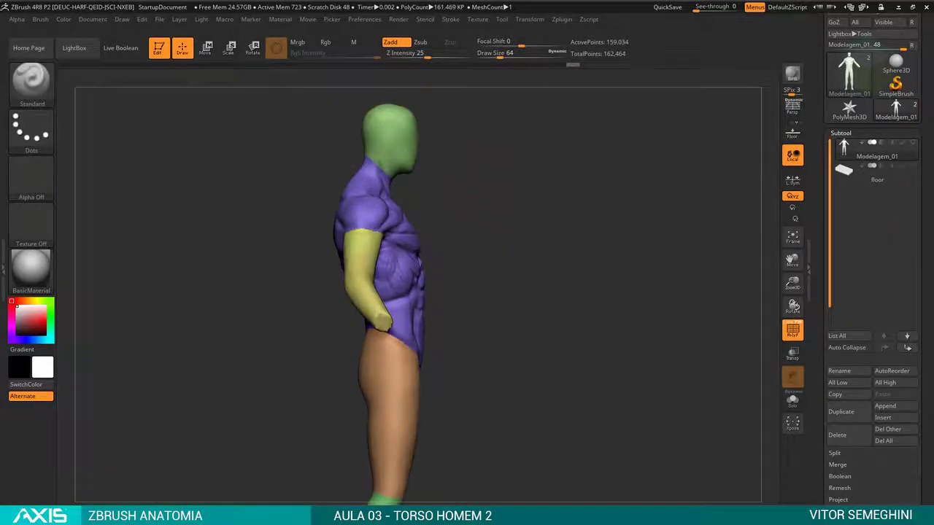
{"action": "left_click_drag", "start_coordinate": [554, 212], "coordinate": [509, 186]}
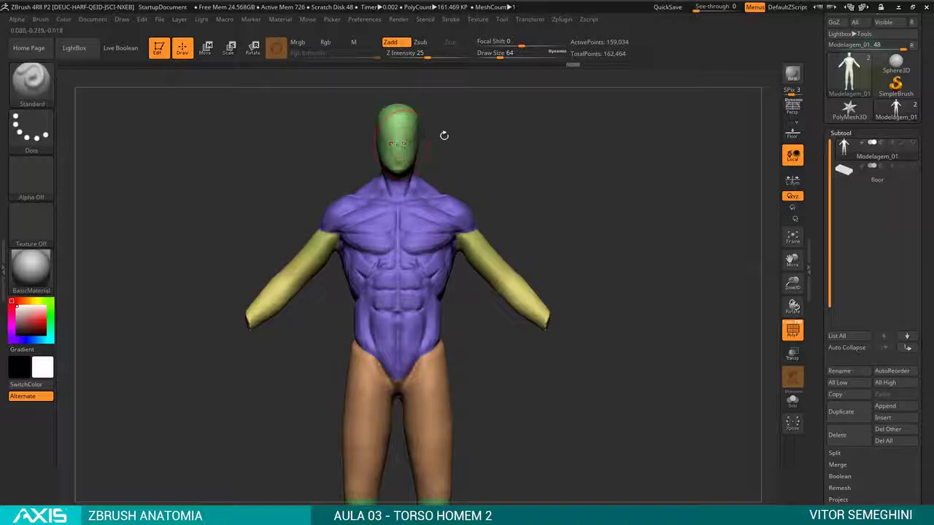
{"action": "left_click_drag", "start_coordinate": [444, 135], "coordinate": [430, 198]}
{"action": "left_click", "coordinate": [409, 190], "text": "ctrl"}
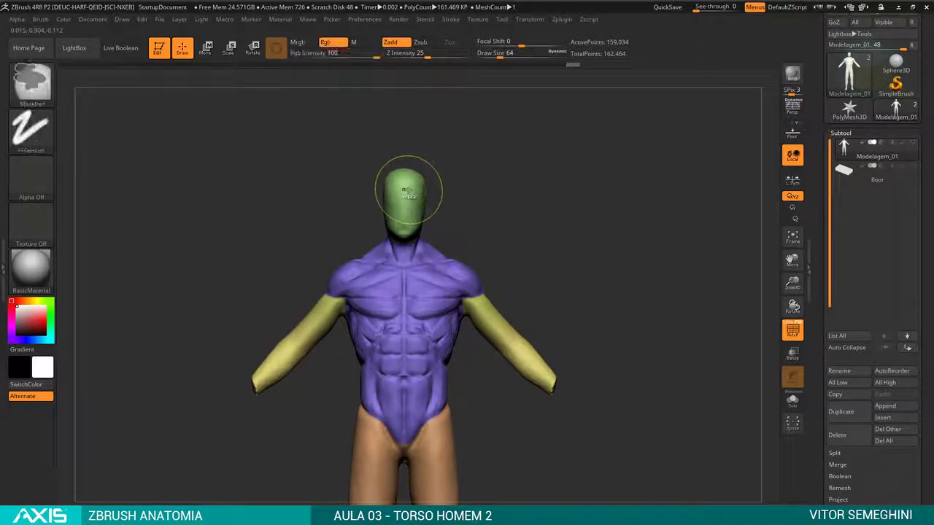
{"action": "left_click", "coordinate": [406, 191], "text": "ctrl+shift"}
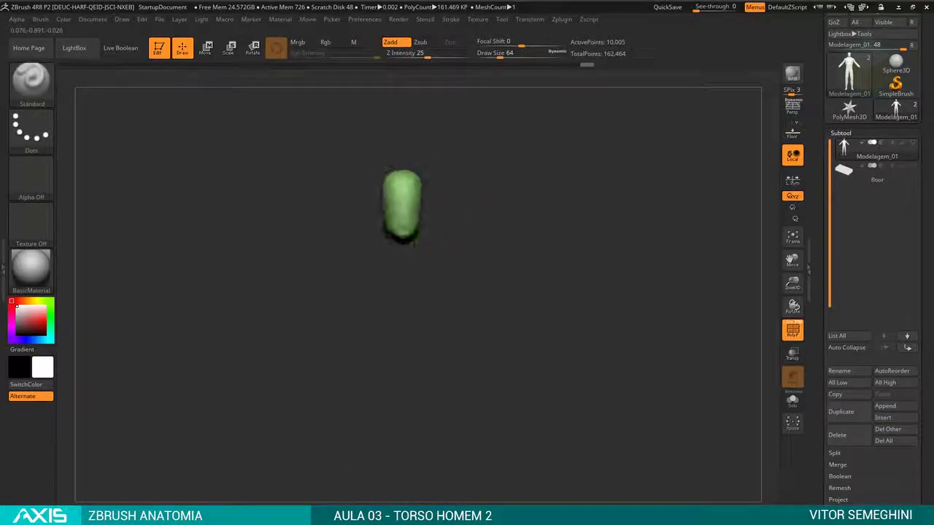
{"action": "left_click", "coordinate": [511, 197], "text": "ctrl+shift"}
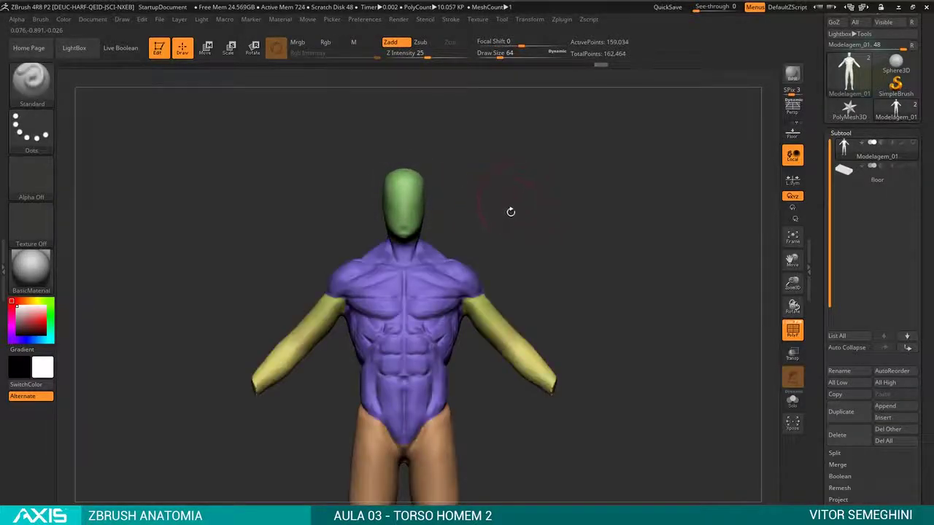
{"action": "mouse_move", "coordinate": [506, 208]}
{"action": "left_mouse_down"}
{"action": "mouse_move", "coordinate": [500, 183]}
{"action": "mouse_move", "coordinate": [506, 214]}
{"action": "left_mouse_up"}
{"action": "key", "text": "ctrl+shift"}
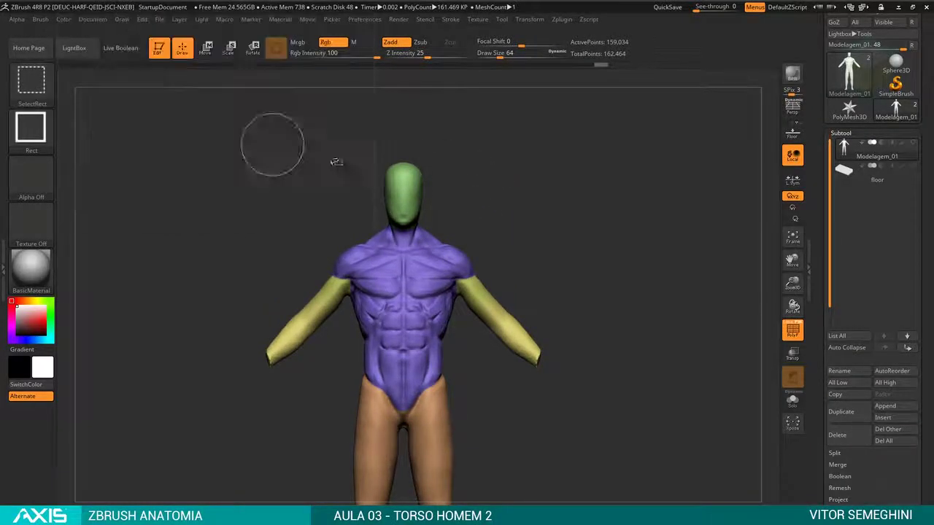
- Briefly hide the head and shoulders with rectangle selections, then unhide the whole figure and reframe the torso
{"action": "mouse_move", "coordinate": [548, 119]}
{"action": "left_mouse_down", "text": "ctrl+shift"}
{"action": "mouse_move", "coordinate": [387, 240]}
{"action": "mouse_move", "coordinate": [278, 282]}
{"action": "mouse_move", "coordinate": [283, 287]}
{"action": "left_mouse_up", "text": "ctrl+shift"}
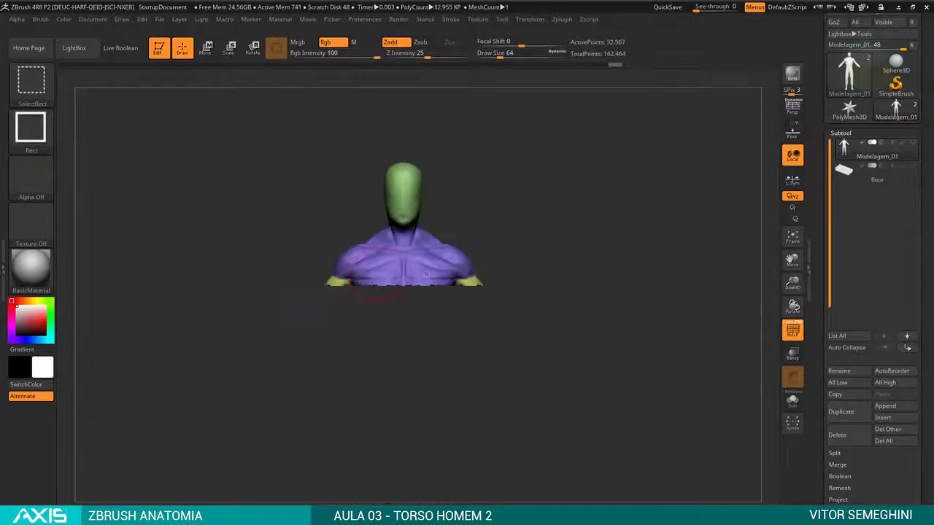
{"action": "left_click_drag", "start_coordinate": [511, 240], "coordinate": [517, 224]}
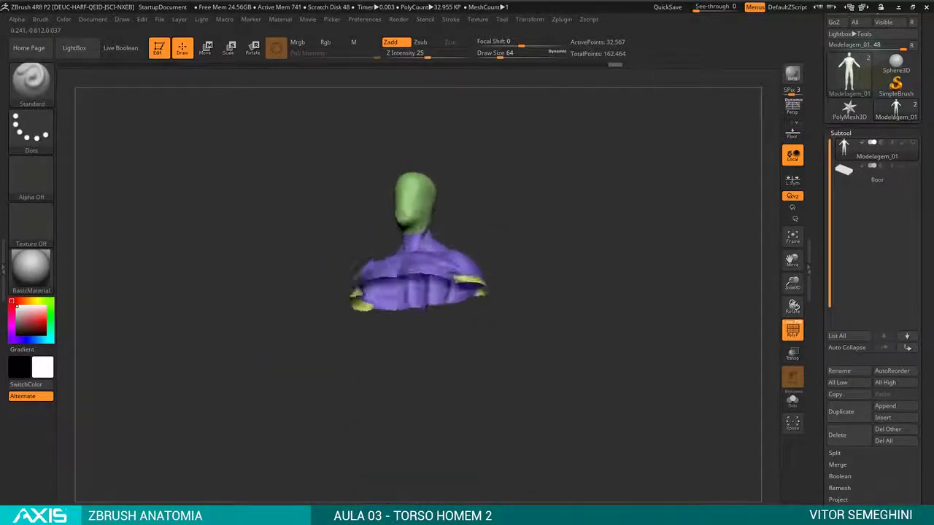
{"action": "left_click", "coordinate": [521, 213], "text": "ctrl+shift"}
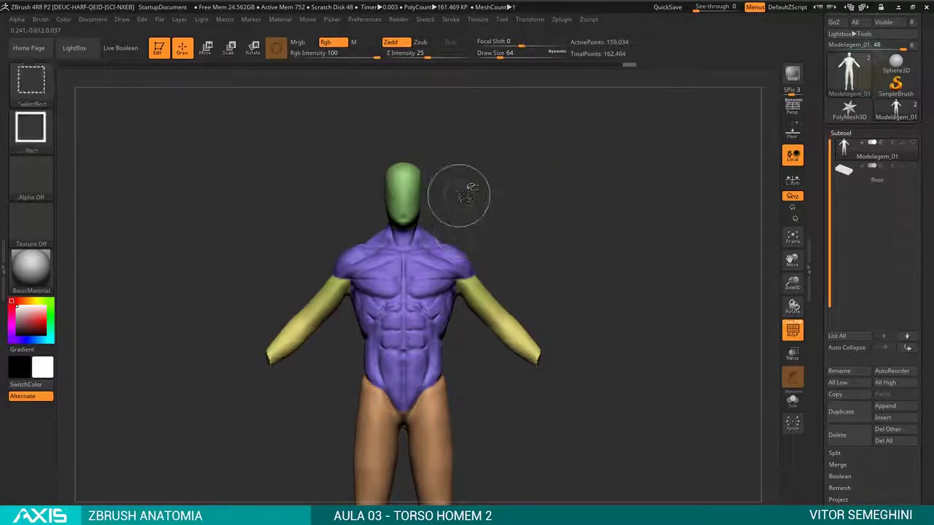
{"action": "left_click_drag", "start_coordinate": [559, 119], "coordinate": [284, 305], "text": "ctrl+alt+shift"}
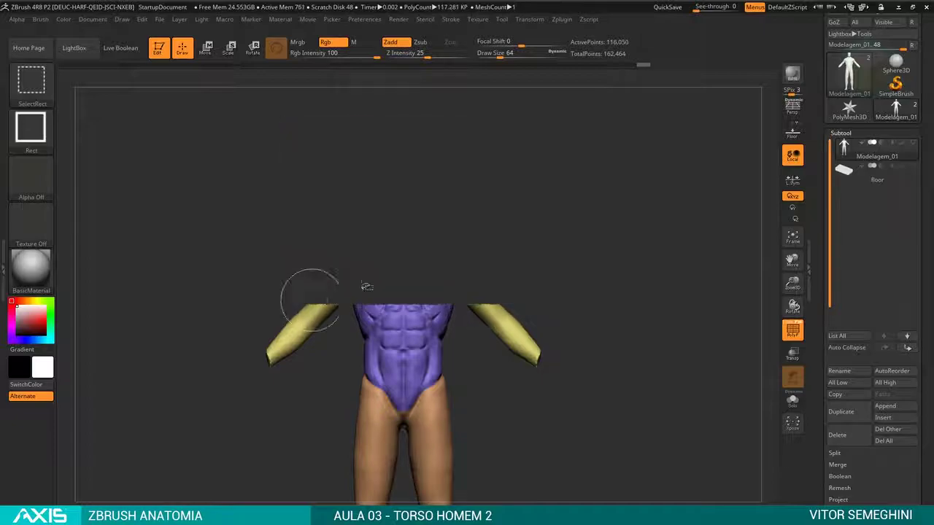
{"action": "left_click", "coordinate": [526, 216], "text": "ctrl+shift"}
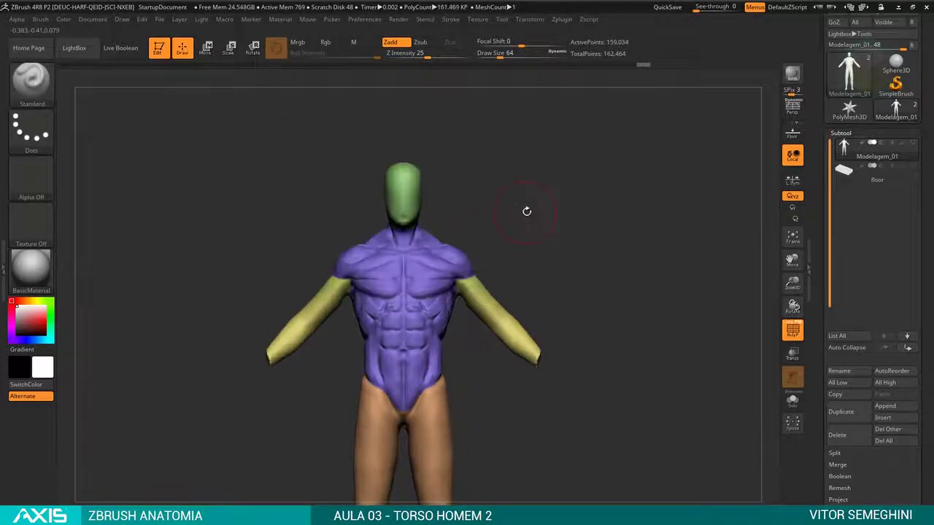
{"action": "mouse_move", "coordinate": [525, 217]}
{"action": "left_mouse_down"}
{"action": "mouse_move", "coordinate": [461, 178]}
{"action": "mouse_move", "coordinate": [471, 204]}
{"action": "mouse_move", "coordinate": [501, 188]}
{"action": "mouse_move", "coordinate": [431, 164]}
{"action": "left_mouse_up"}
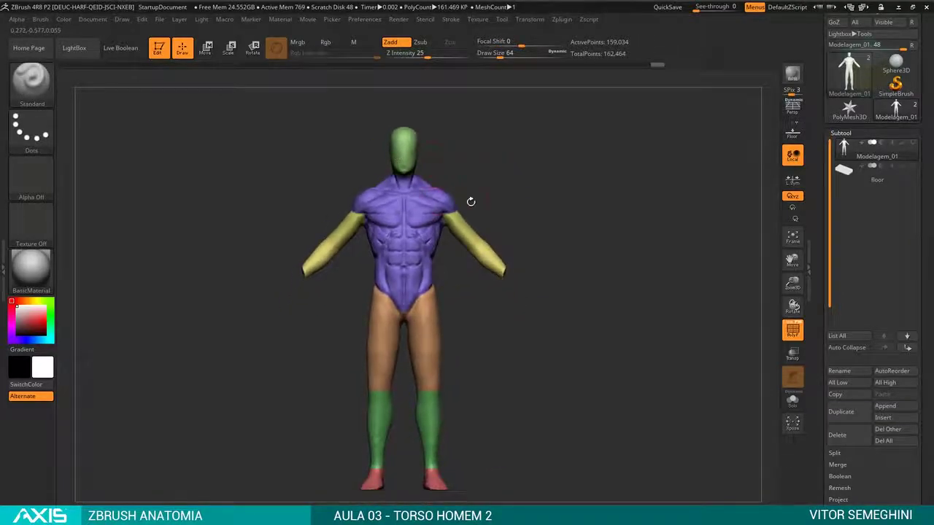
{"action": "left_click_drag", "start_coordinate": [471, 201], "coordinate": [531, 245]}
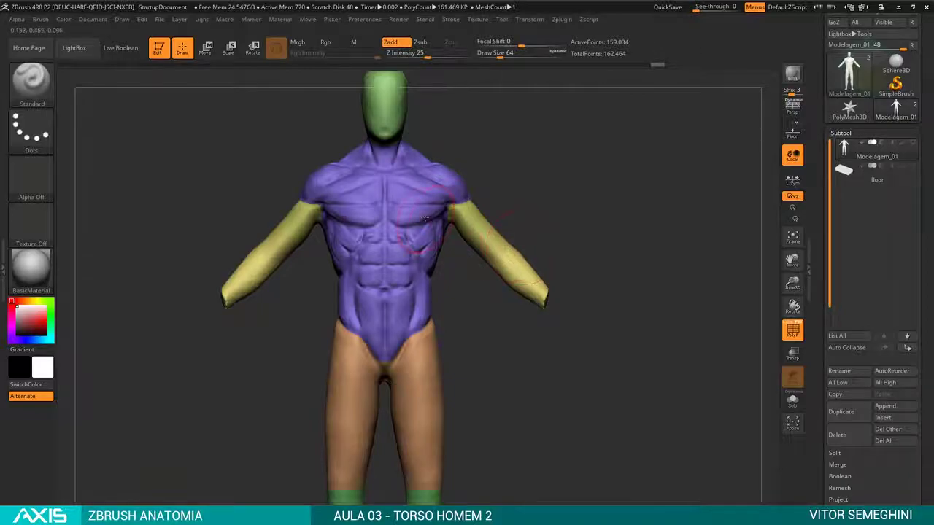
- Isolate the purple torso polygroup in a front view and set draw size to 27
{"action": "left_click", "coordinate": [424, 217], "text": "ctrl+shift"}
{"action": "mouse_move", "coordinate": [494, 206]}
{"action": "left_mouse_down"}
{"action": "mouse_move", "coordinate": [511, 219]}
{"action": "mouse_move", "coordinate": [511, 249]}
{"action": "mouse_move", "coordinate": [488, 257]}
{"action": "mouse_move", "coordinate": [525, 238]}
{"action": "mouse_move", "coordinate": [435, 214]}
{"action": "left_mouse_up"}
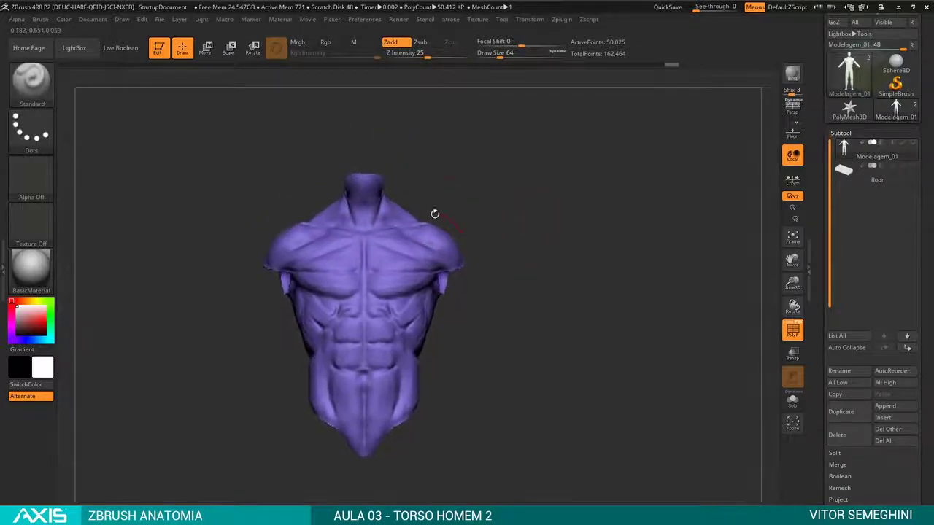
{"action": "mouse_move", "coordinate": [454, 163]}
{"action": "left_mouse_down", "text": "alt"}
{"action": "mouse_move", "coordinate": [470, 187]}
{"action": "mouse_move", "coordinate": [453, 175]}
{"action": "mouse_move", "coordinate": [343, 182]}
{"action": "left_mouse_up", "text": "alt"}
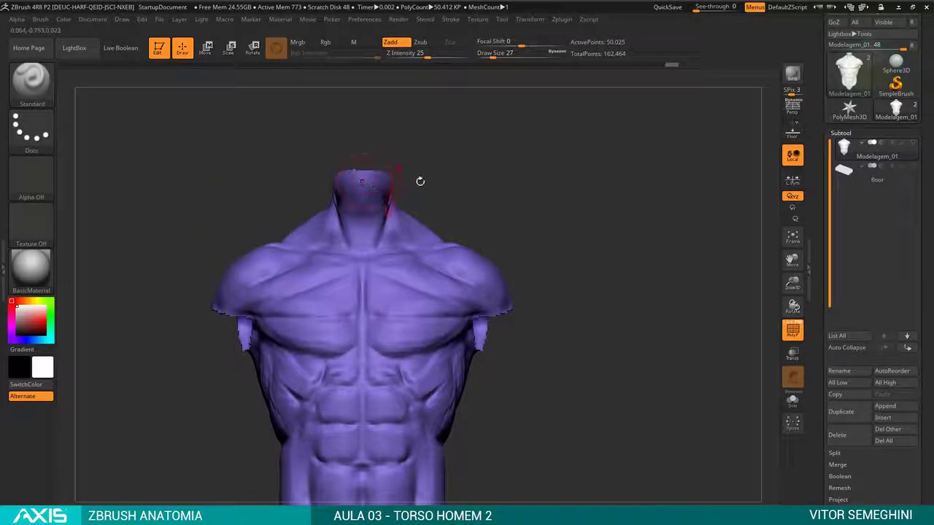
{"action": "left_click_drag", "start_coordinate": [419, 181], "coordinate": [438, 219]}
{"action": "left_click_drag", "start_coordinate": [656, 234], "coordinate": [702, 230]}
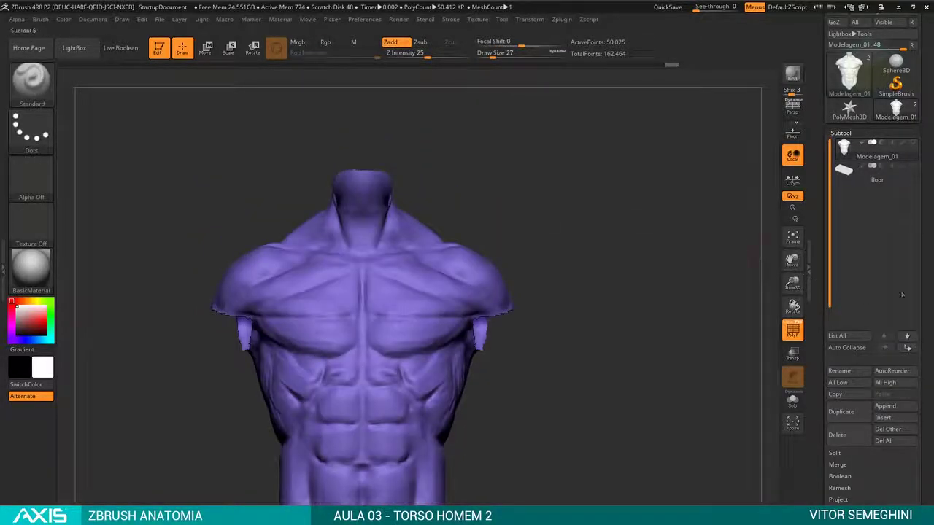
- Turn Double display off to inspect the neck opening, then turn it back on
{"action": "scroll", "coordinate": [927, 286], "scroll_direction": "down", "scroll_amount": 5}
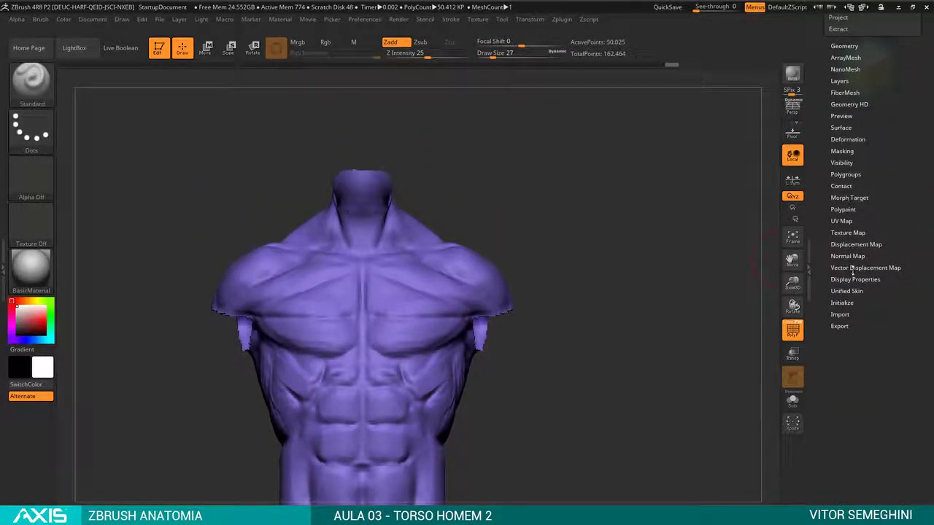
{"action": "left_click", "coordinate": [854, 280]}
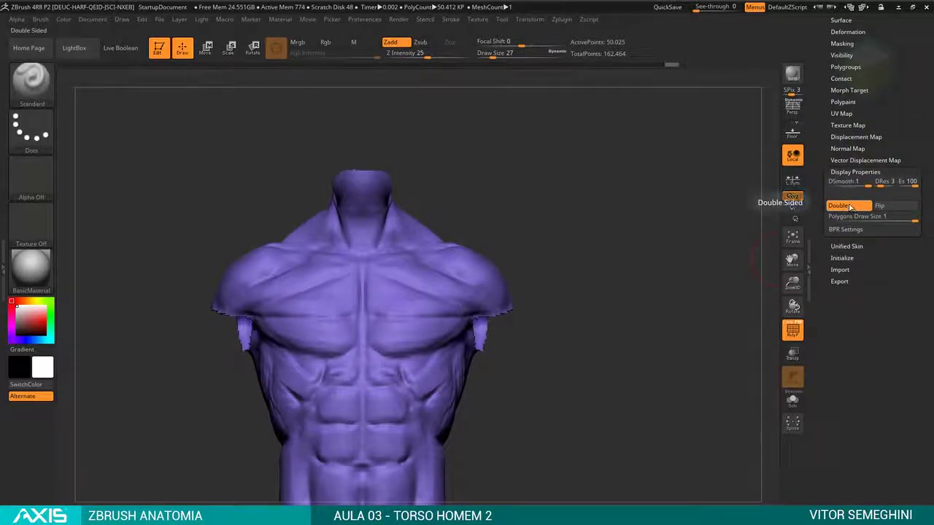
{"action": "left_click", "coordinate": [849, 208]}
{"action": "mouse_move", "coordinate": [372, 197]}
{"action": "left_mouse_down"}
{"action": "mouse_move", "coordinate": [565, 170]}
{"action": "mouse_move", "coordinate": [590, 219]}
{"action": "mouse_move", "coordinate": [617, 167]}
{"action": "left_mouse_up"}
{"action": "left_click", "coordinate": [835, 207]}
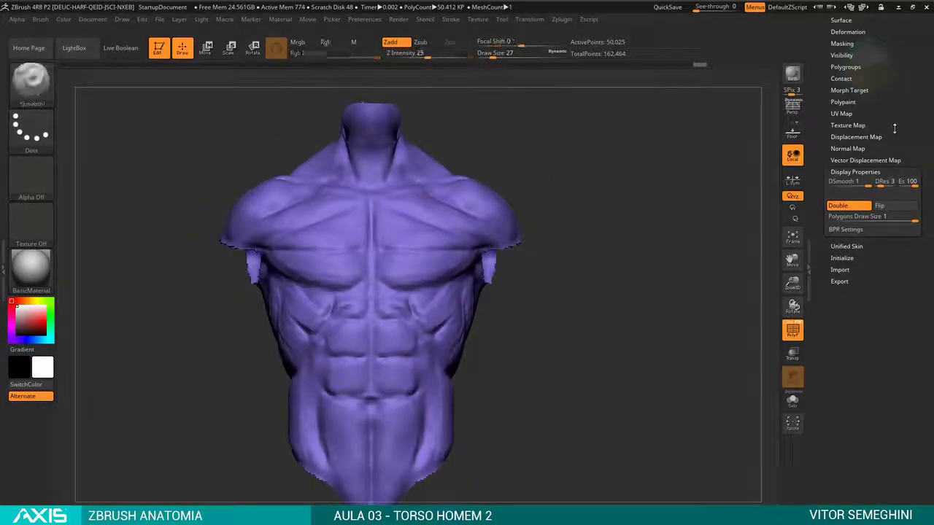
- Show the subtool list, rotate the torso to front, and switch to the browser reference
{"action": "scroll", "coordinate": [866, 212], "scroll_direction": "up", "scroll_amount": 5}
{"action": "left_click", "coordinate": [840, 192]}
{"action": "mouse_move", "coordinate": [737, 182]}
{"action": "left_mouse_down"}
{"action": "mouse_move", "coordinate": [588, 177]}
{"action": "mouse_move", "coordinate": [657, 183]}
{"action": "mouse_move", "coordinate": [611, 173]}
{"action": "mouse_move", "coordinate": [669, 198]}
{"action": "mouse_move", "coordinate": [560, 148]}
{"action": "mouse_move", "coordinate": [636, 242]}
{"action": "mouse_move", "coordinate": [604, 223]}
{"action": "left_mouse_up"}
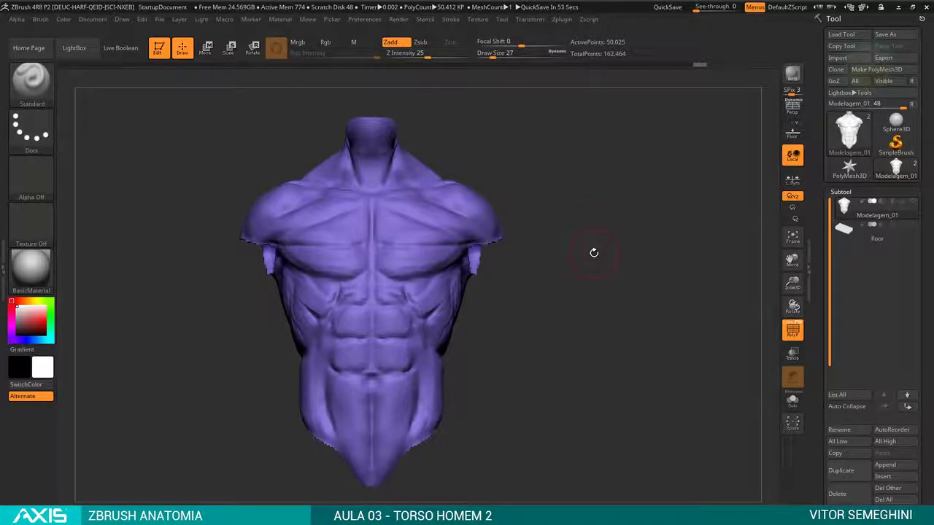
{"action": "key", "text": "alt+Tab"}
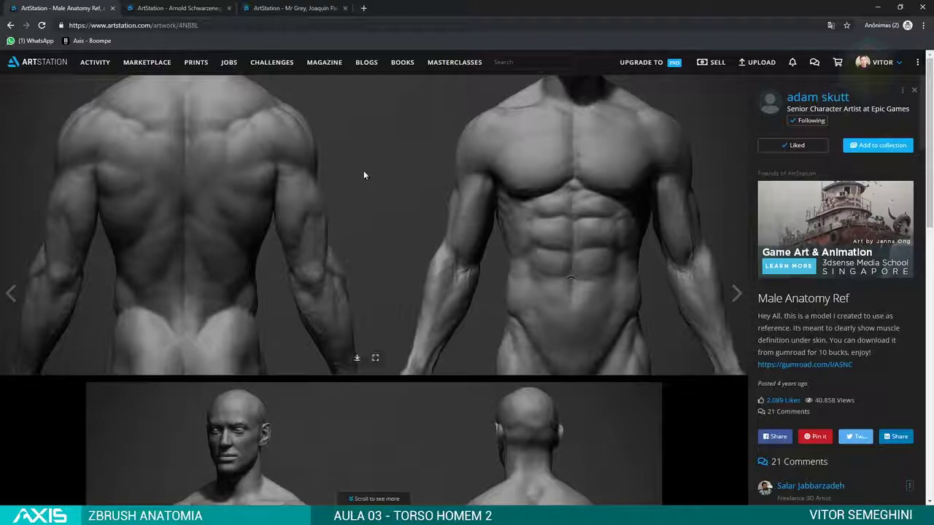
- Scroll through the Male Anatomy Ref reference images
{"action": "scroll", "coordinate": [416, 253], "scroll_direction": "down", "scroll_amount": 3}
{"action": "scroll", "coordinate": [413, 252], "scroll_direction": "down", "scroll_amount": 2}
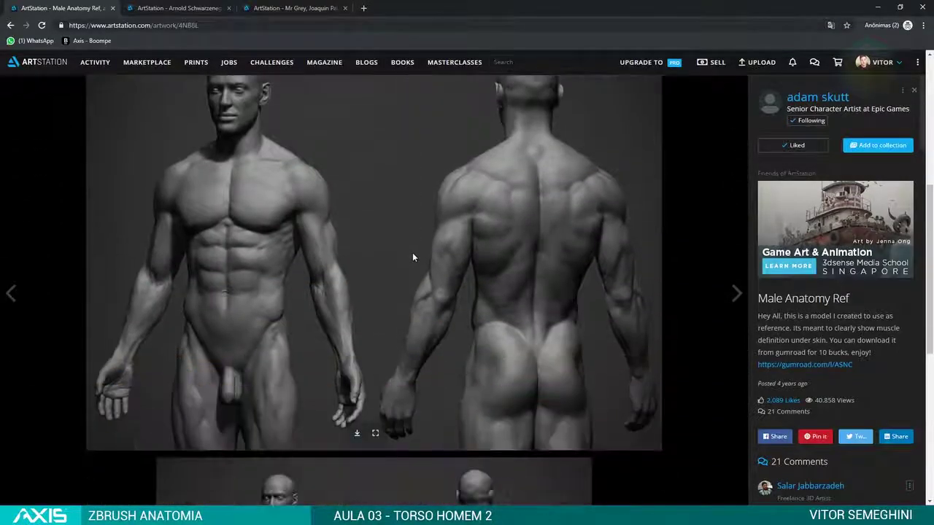
{"action": "scroll", "coordinate": [413, 256], "scroll_direction": "up", "scroll_amount": 1}
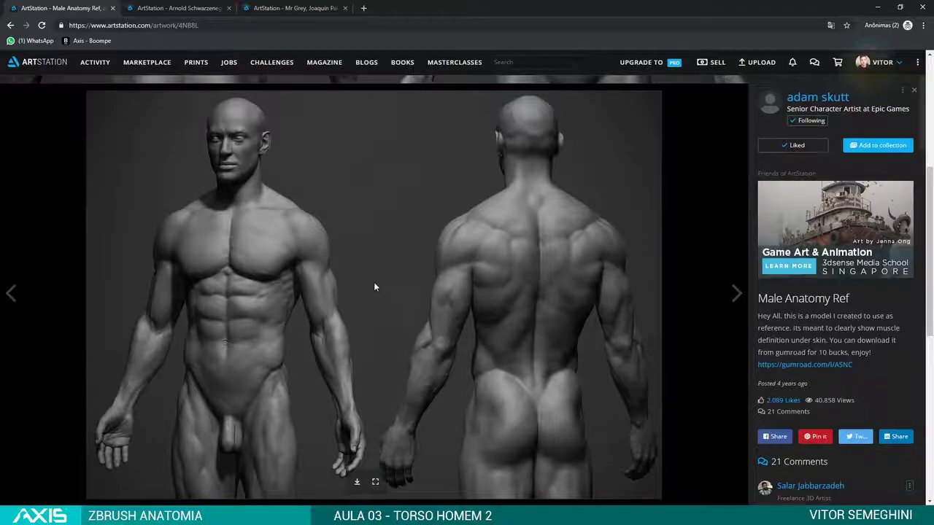
{"action": "scroll", "coordinate": [373, 285], "scroll_direction": "down", "scroll_amount": 2}
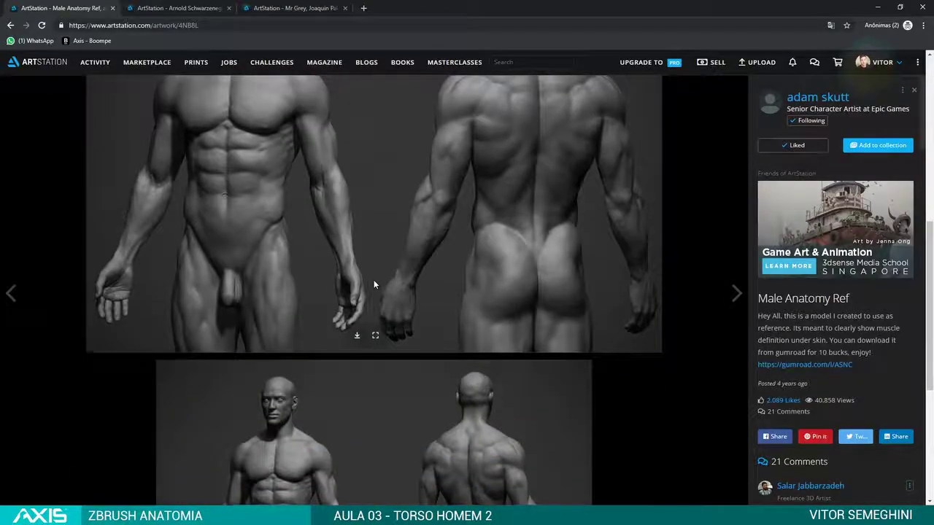
{"action": "scroll", "coordinate": [409, 291], "scroll_direction": "down", "scroll_amount": 2}
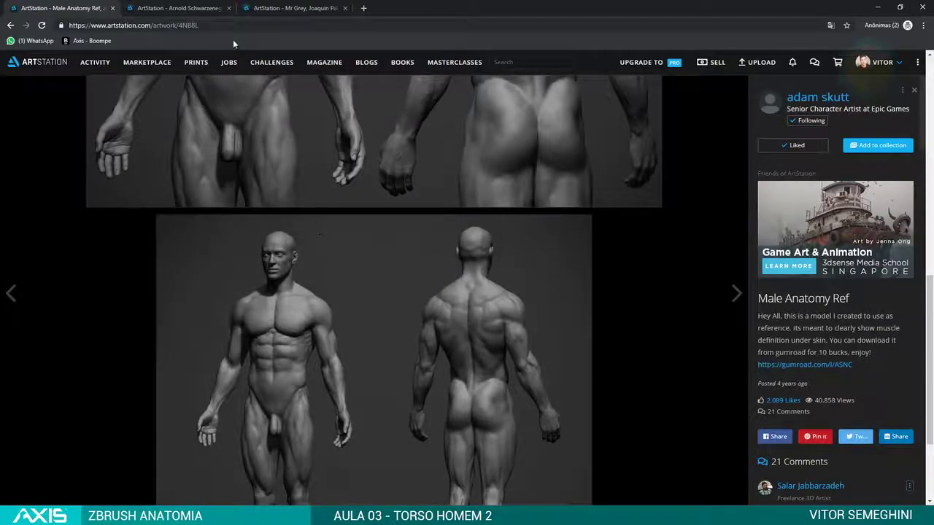
- Open the 'Arnold Schwarzenegger in the 70's' tab and scroll through its turnaround
{"action": "left_click", "coordinate": [193, 9]}
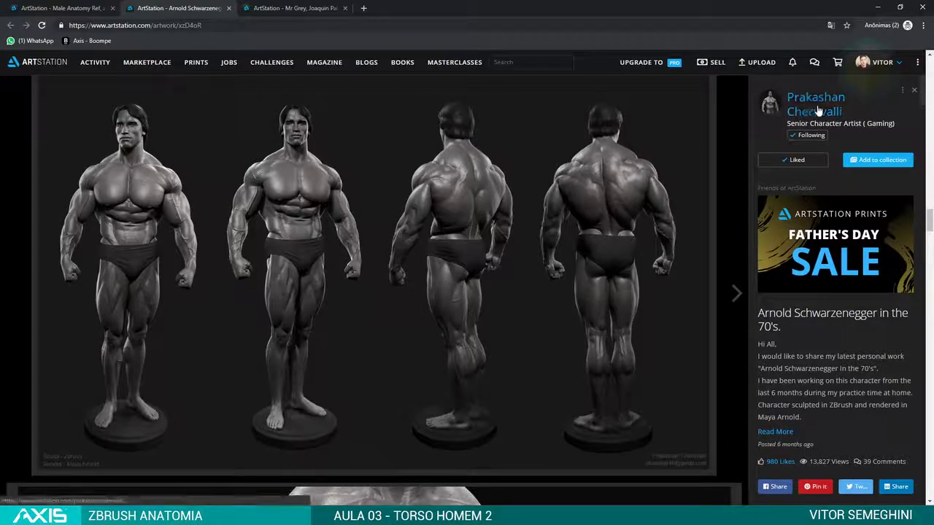
{"action": "mouse_move", "coordinate": [332, 217]}
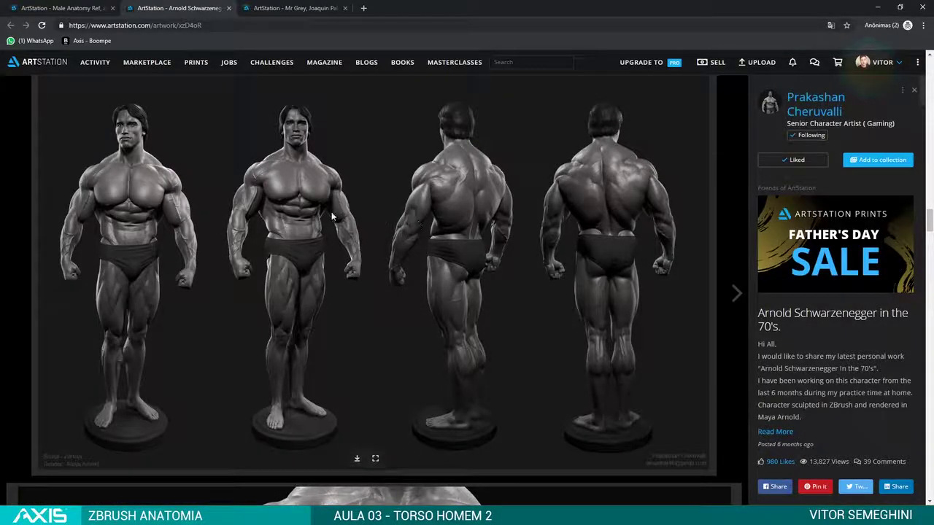
{"action": "scroll", "coordinate": [361, 227], "scroll_direction": "down", "scroll_amount": 4}
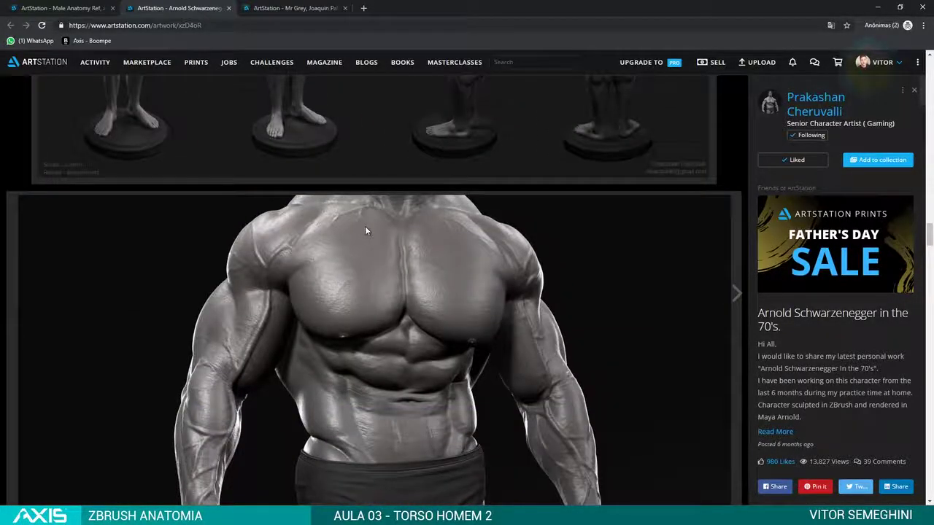
{"action": "scroll", "coordinate": [377, 232], "scroll_direction": "up", "scroll_amount": 1}
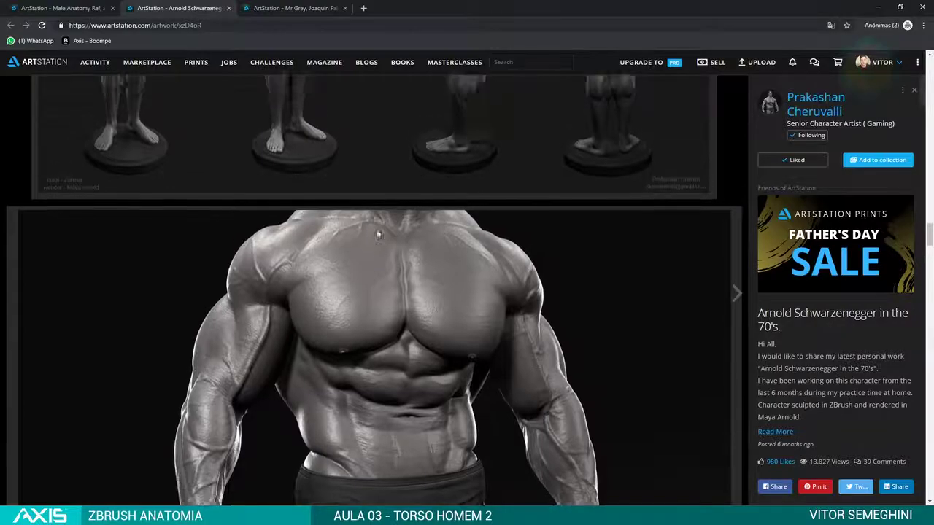
{"action": "scroll", "coordinate": [377, 232], "scroll_direction": "up", "scroll_amount": 2}
{"action": "scroll", "coordinate": [376, 232], "scroll_direction": "up", "scroll_amount": 1}
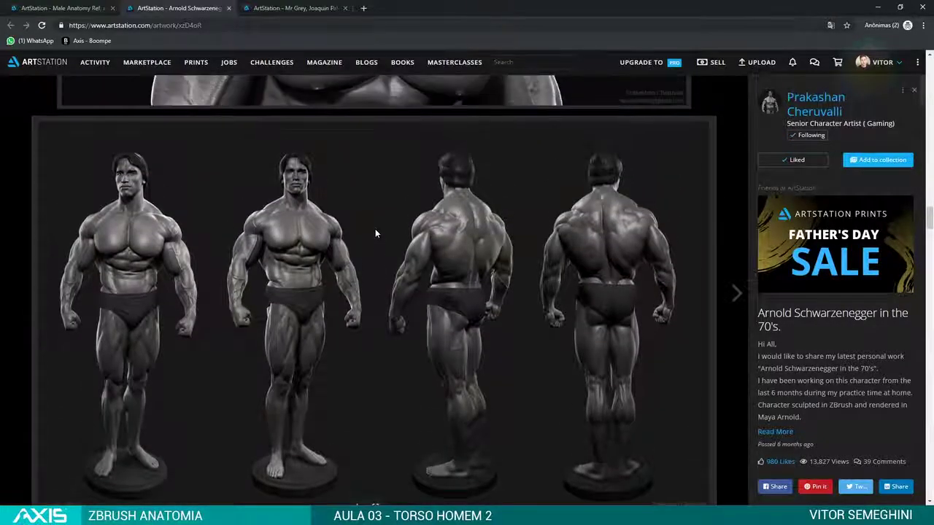
{"action": "scroll", "coordinate": [375, 229], "scroll_direction": "down", "scroll_amount": 1}
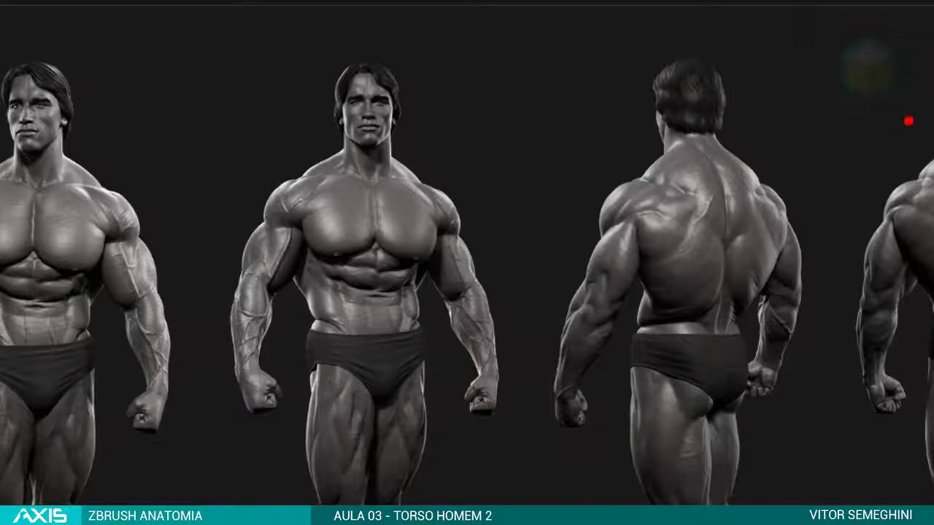
{"action": "left_click_drag", "start_coordinate": [340, 176], "coordinate": [408, 178]}
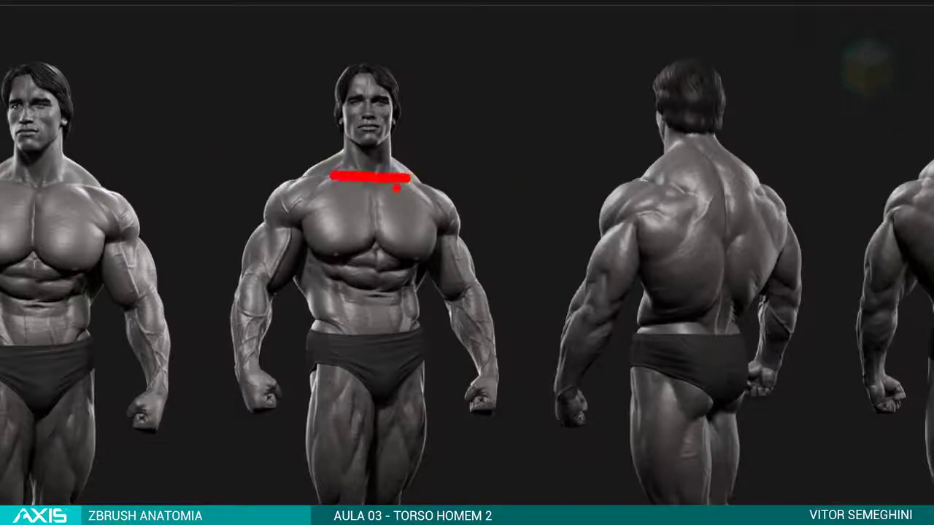
{"action": "left_click_drag", "start_coordinate": [338, 259], "coordinate": [407, 264]}
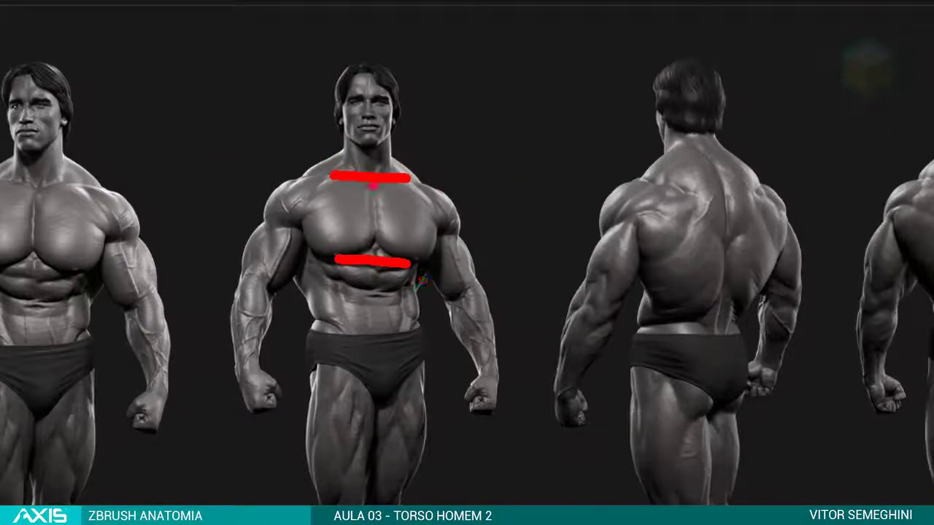
{"action": "left_click_drag", "start_coordinate": [371, 298], "coordinate": [400, 297]}
{"action": "key", "text": "ctrl+z"}
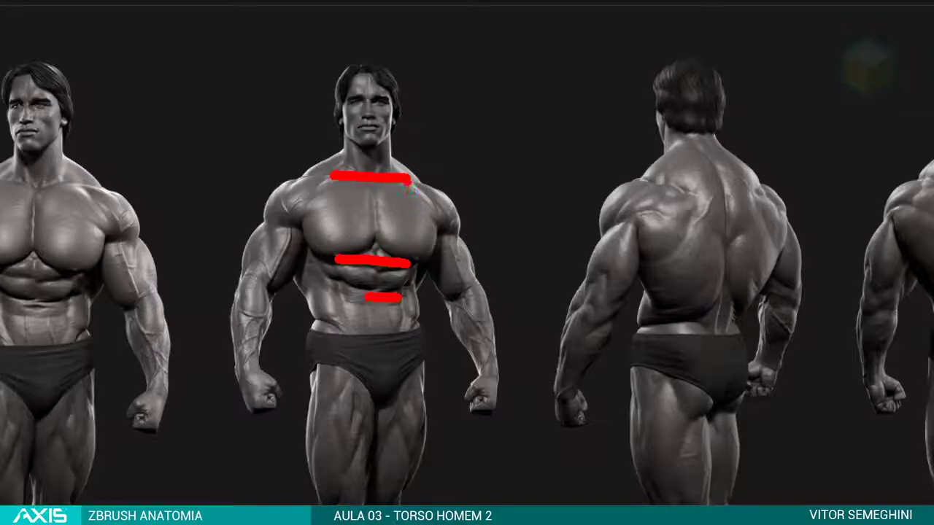
{"action": "left_click_drag", "start_coordinate": [409, 178], "coordinate": [408, 265]}
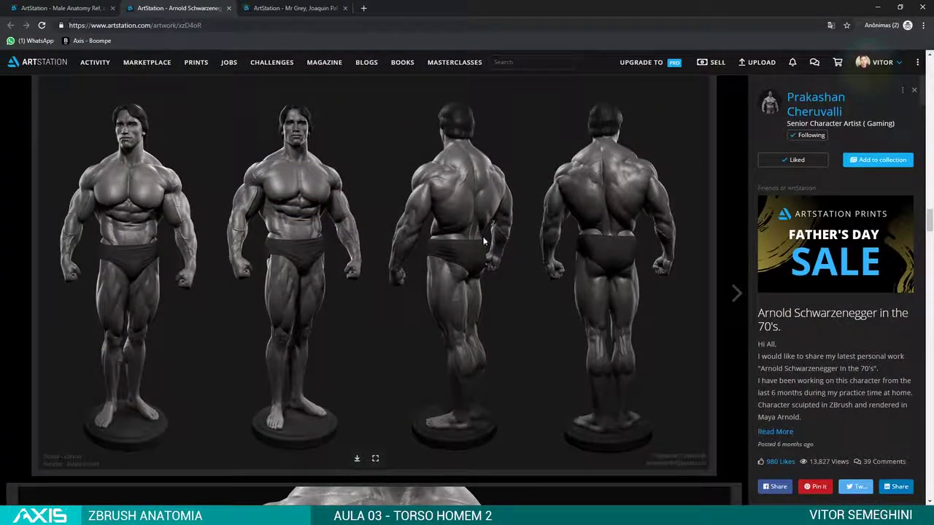
- Flip through the Mr Grey, Male Anatomy Ref and Arnold tabs, then rotate the ZBrush torso
{"action": "key", "text": "ctrl+Tab"}
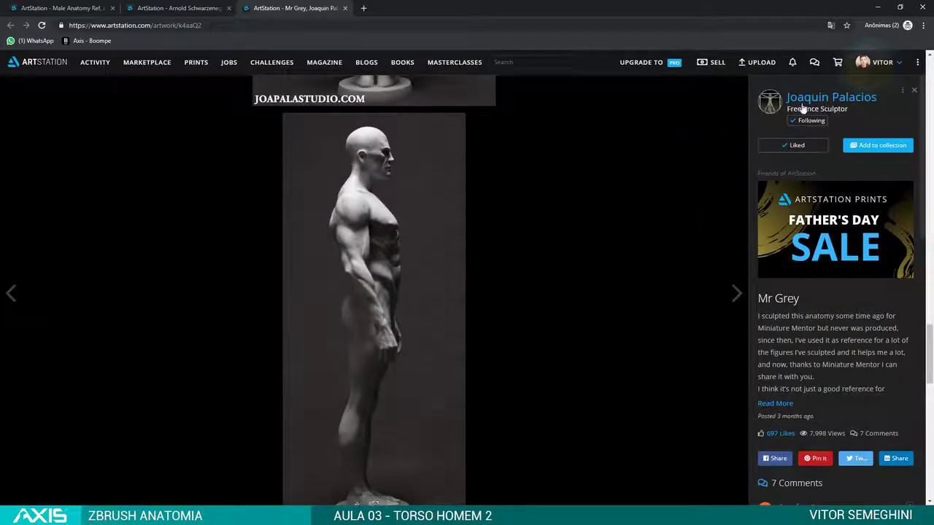
{"action": "scroll", "coordinate": [383, 253], "scroll_direction": "down", "scroll_amount": 1}
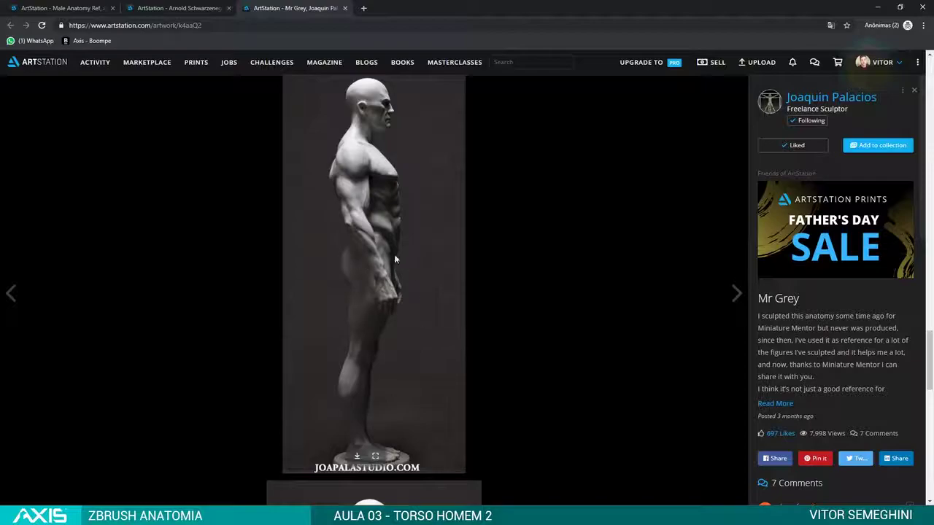
{"action": "left_click", "coordinate": [104, 10]}
{"action": "scroll", "coordinate": [525, 327], "scroll_direction": "down", "scroll_amount": 5}
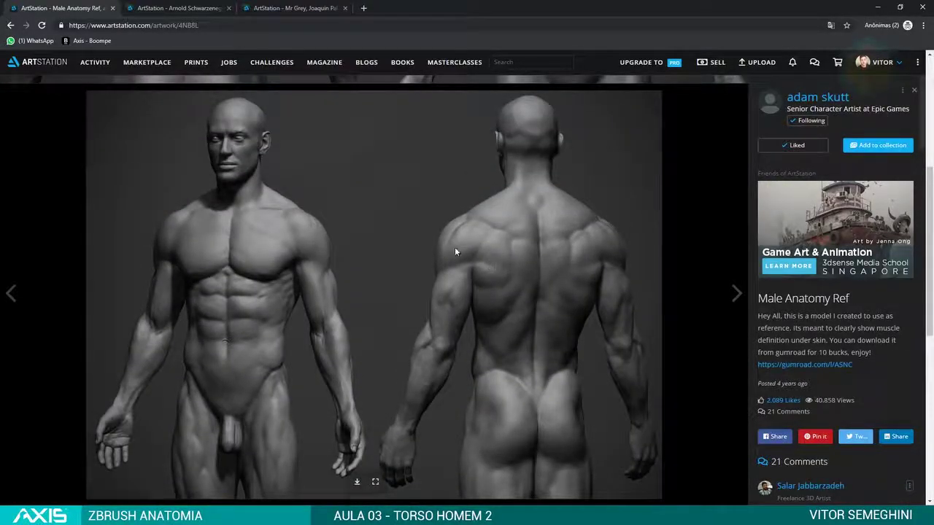
{"action": "left_click", "coordinate": [188, 9]}
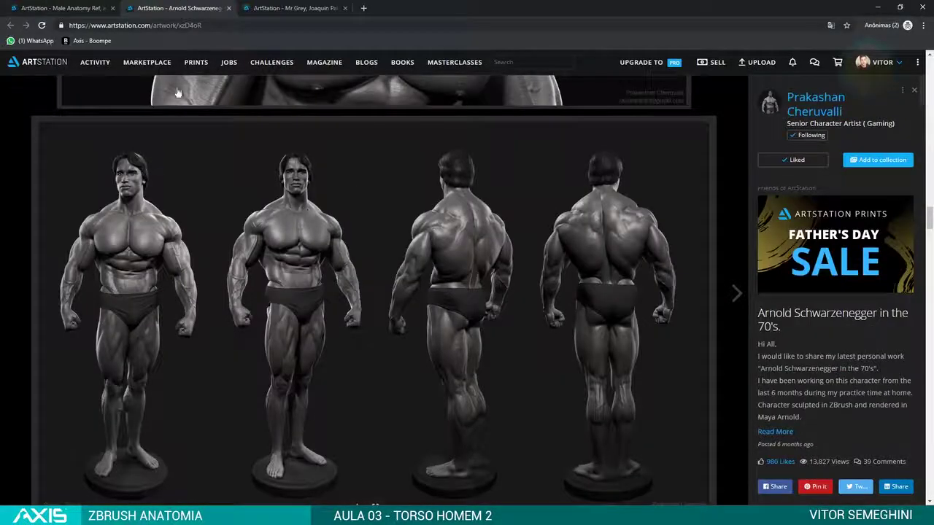
{"action": "left_click", "coordinate": [74, 7]}
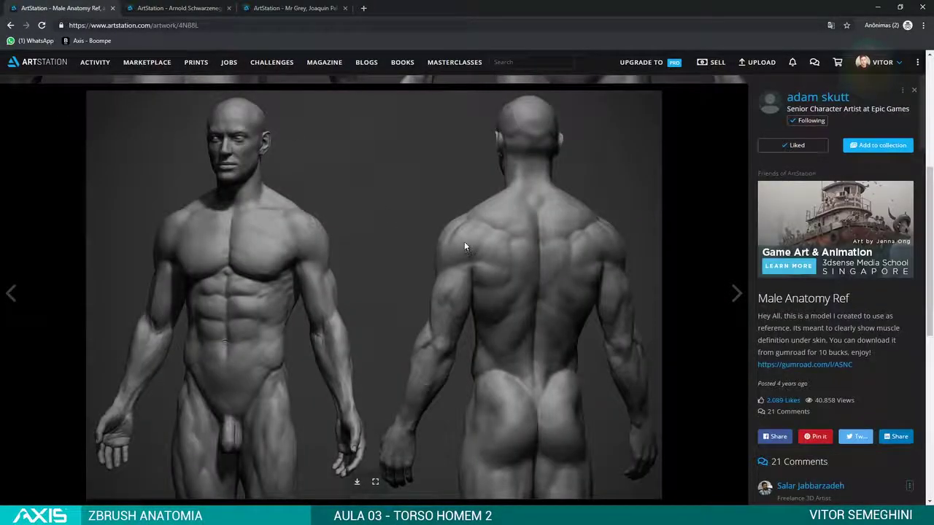
{"action": "scroll", "coordinate": [462, 245], "scroll_direction": "down", "scroll_amount": 1}
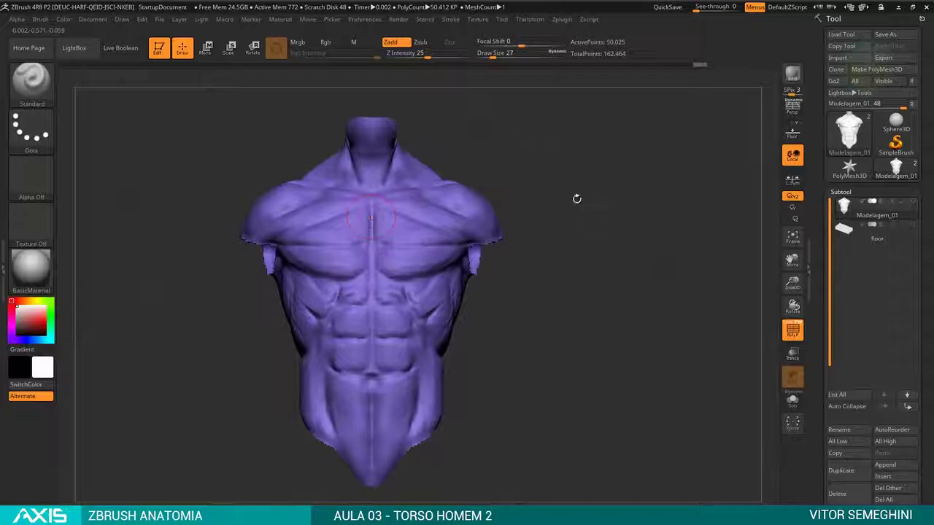
{"action": "mouse_move", "coordinate": [577, 199]}
{"action": "left_mouse_down"}
{"action": "mouse_move", "coordinate": [616, 219]}
{"action": "mouse_move", "coordinate": [561, 214]}
{"action": "mouse_move", "coordinate": [583, 156]}
{"action": "left_mouse_up"}
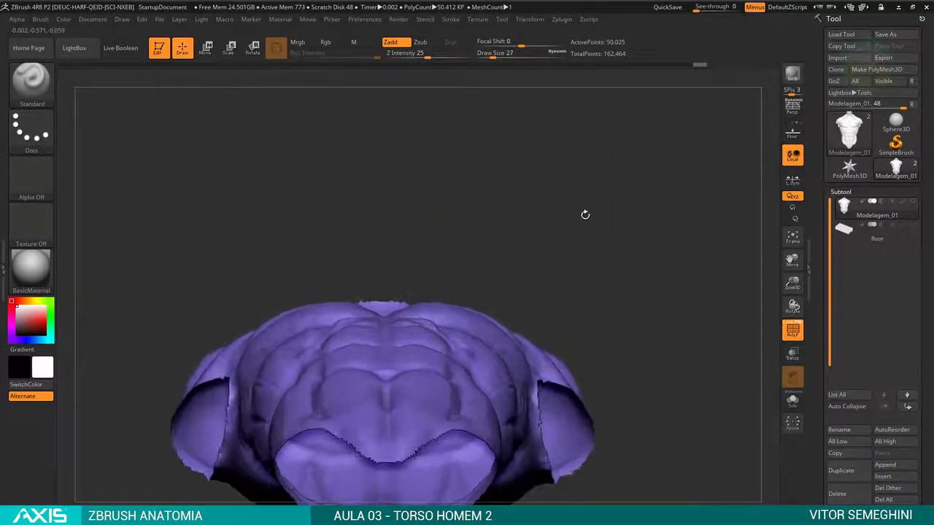
- Rotate the torso to front, pick ClayBuildup then the Move brush, and enlarge the brush
{"action": "mouse_move", "coordinate": [583, 205]}
{"action": "left_mouse_down"}
{"action": "mouse_move", "coordinate": [477, 248]}
{"action": "mouse_move", "coordinate": [613, 205]}
{"action": "mouse_move", "coordinate": [602, 221]}
{"action": "mouse_move", "coordinate": [564, 220]}
{"action": "left_mouse_up"}
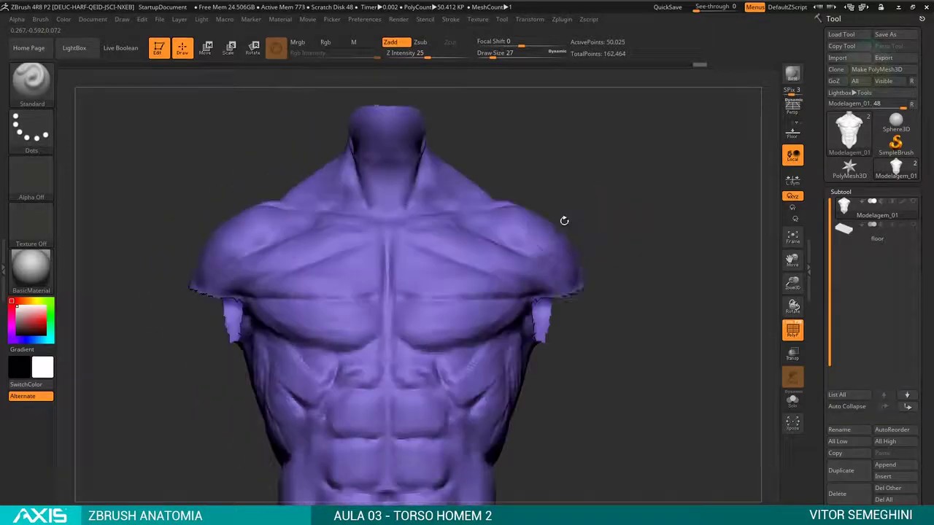
{"action": "key", "text": "b"}
{"action": "key", "text": "c"}
{"action": "key", "text": "b"}
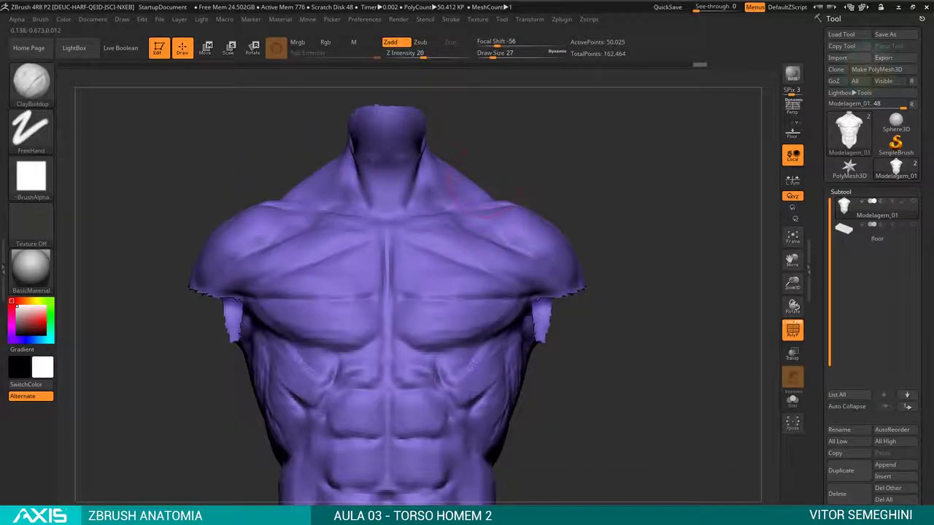
{"action": "key", "text": "b"}
{"action": "key", "text": "m"}
{"action": "key", "text": "v"}
{"action": "key", "text": "space"}
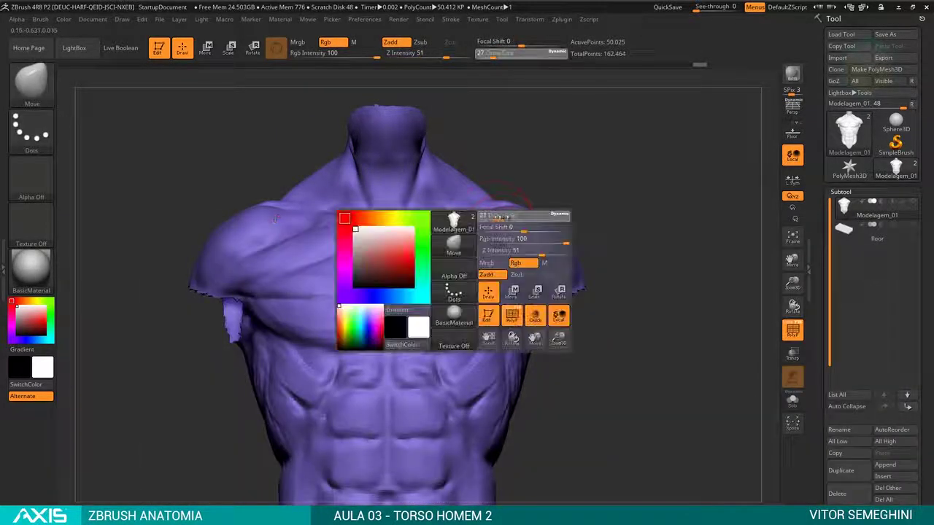
{"action": "mouse_move", "coordinate": [502, 217]}
{"action": "left_mouse_down"}
{"action": "mouse_move", "coordinate": [512, 217]}
{"action": "mouse_move", "coordinate": [534, 164]}
{"action": "mouse_move", "coordinate": [403, 214]}
{"action": "mouse_move", "coordinate": [598, 307]}
{"action": "mouse_move", "coordinate": [511, 379]}
{"action": "mouse_move", "coordinate": [555, 365]}
{"action": "left_mouse_up"}
- Turn off polygroup colouring, orbit to an oblique back view, and reselect ClayBuildup
{"action": "left_click", "coordinate": [793, 330]}
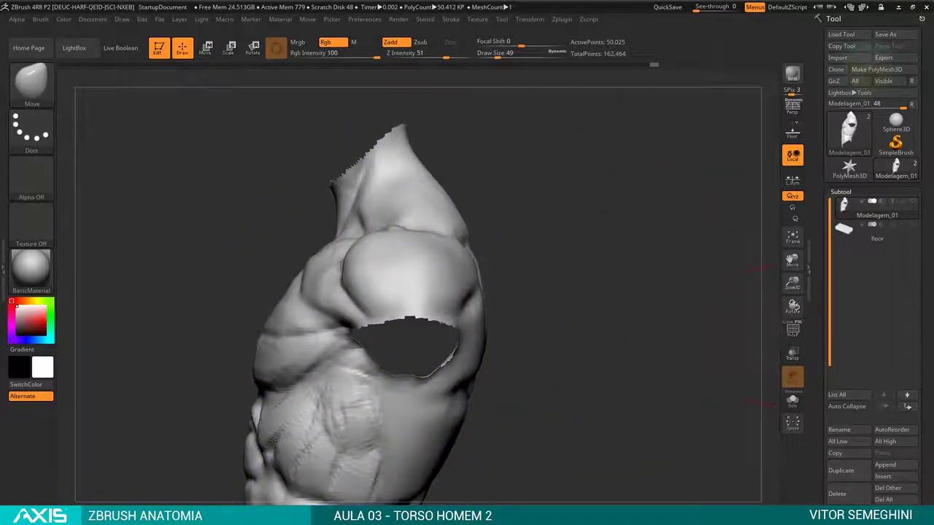
{"action": "mouse_move", "coordinate": [744, 328]}
{"action": "left_mouse_down"}
{"action": "mouse_move", "coordinate": [661, 197]}
{"action": "mouse_move", "coordinate": [586, 202]}
{"action": "left_mouse_up"}
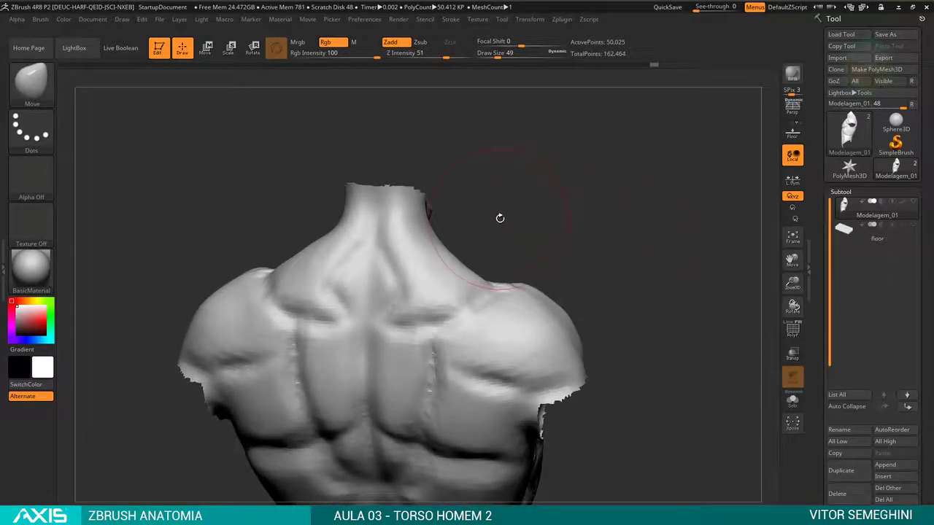
{"action": "key", "text": "b"}
{"action": "key", "text": "c"}
{"action": "key", "text": "b"}
{"action": "key", "text": "space"}
- Give the model a skin tone and rotate the torso to a straight back view
{"action": "left_click_drag", "start_coordinate": [494, 226], "coordinate": [467, 212]}
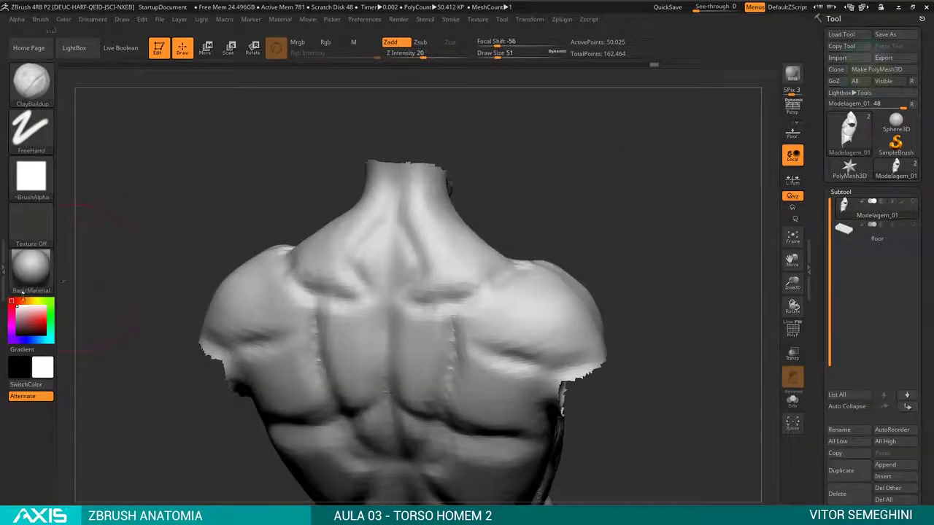
{"action": "left_click_drag", "start_coordinate": [22, 301], "coordinate": [32, 313]}
{"action": "mouse_move", "coordinate": [542, 224]}
{"action": "left_mouse_down"}
{"action": "mouse_move", "coordinate": [561, 212]}
{"action": "mouse_move", "coordinate": [448, 223]}
{"action": "left_mouse_up"}
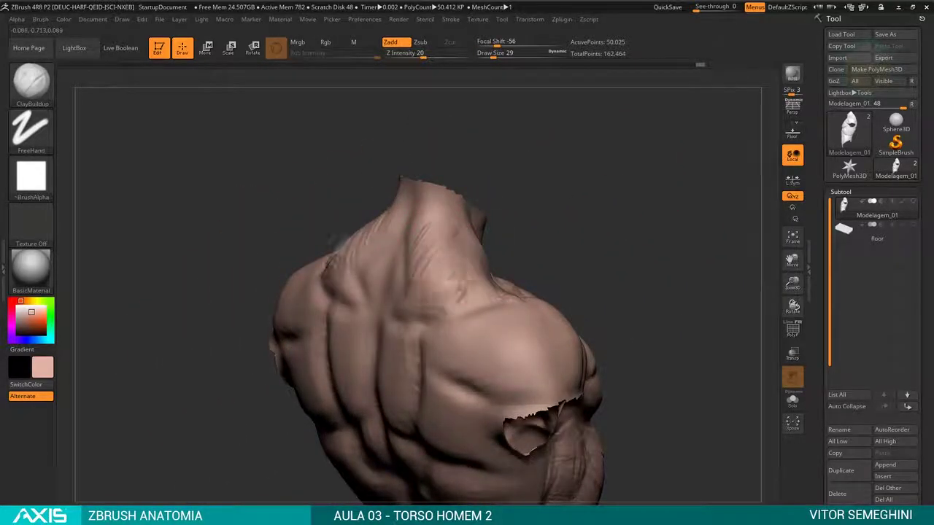
{"action": "left_click_drag", "start_coordinate": [334, 241], "coordinate": [321, 275], "text": "shift"}
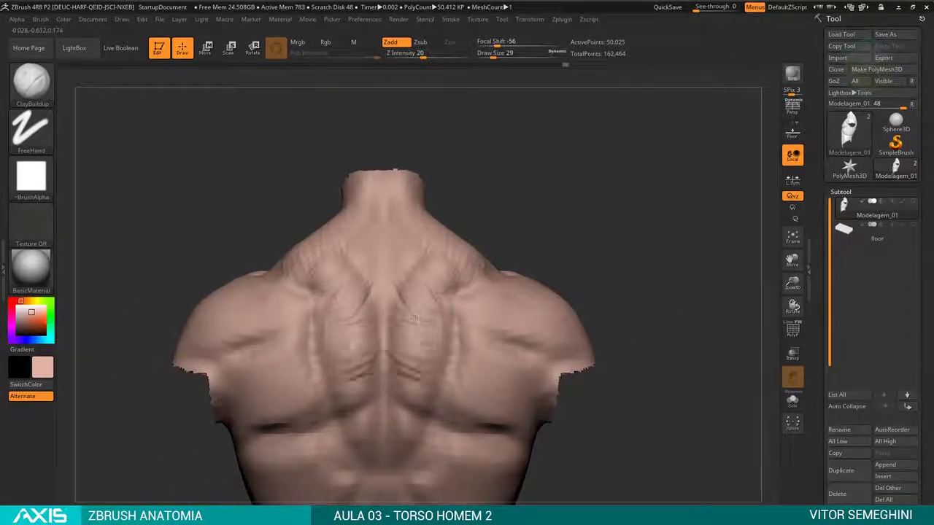
{"action": "left_click_drag", "start_coordinate": [562, 226], "coordinate": [562, 188], "text": "alt"}
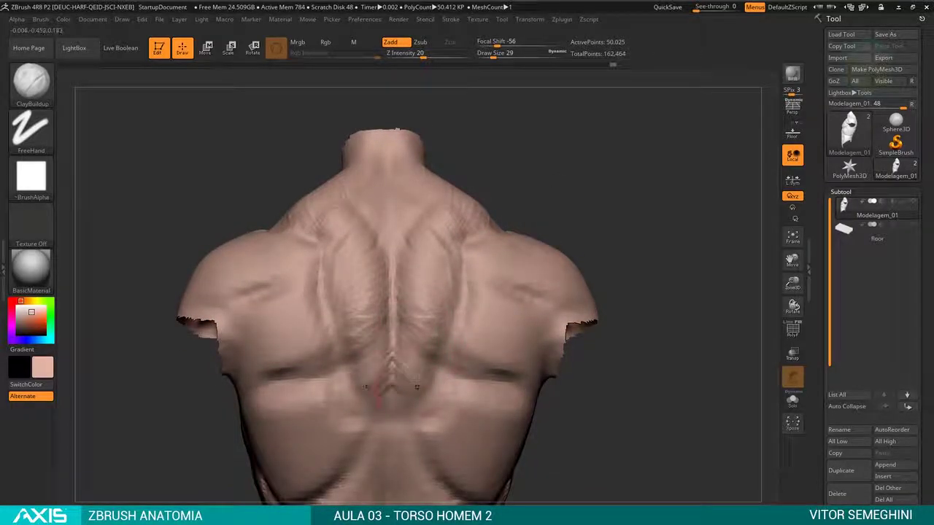
{"action": "left_click_drag", "start_coordinate": [525, 191], "coordinate": [559, 198]}
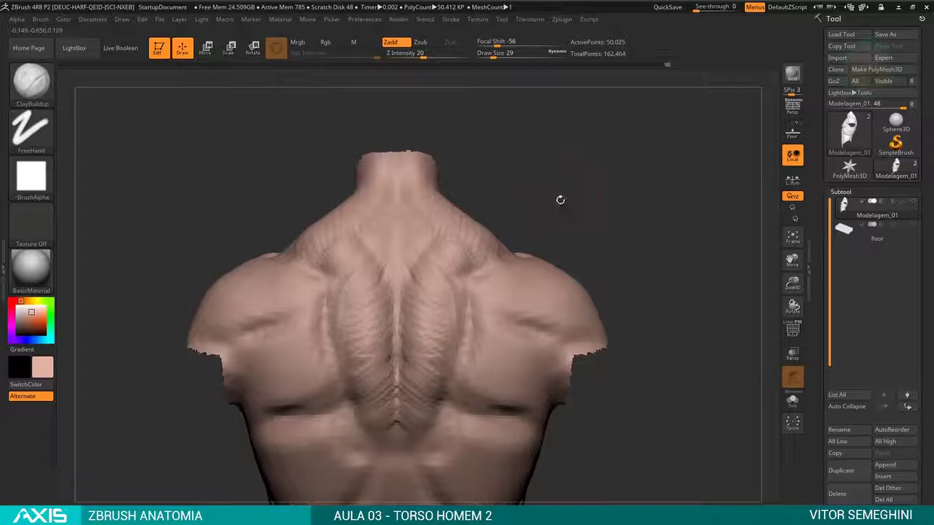
- Sculpt the mid-back, undo the bad strokes, and re-sculpt the trapezius more smoothly
{"action": "mouse_move", "coordinate": [453, 291]}
{"action": "left_mouse_down"}
{"action": "mouse_move", "coordinate": [428, 302]}
{"action": "mouse_move", "coordinate": [438, 361]}
{"action": "left_mouse_up"}
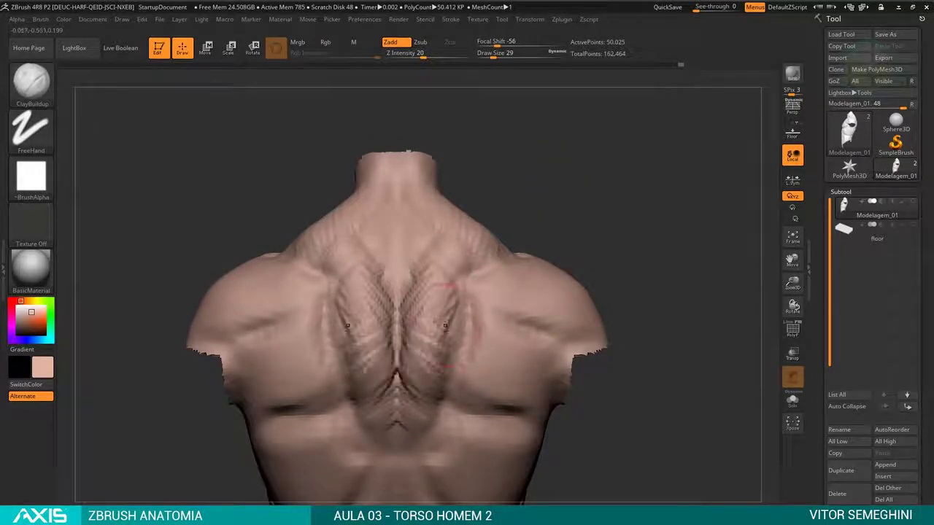
{"action": "mouse_move", "coordinate": [501, 315]}
{"action": "left_mouse_down"}
{"action": "mouse_move", "coordinate": [464, 330]}
{"action": "mouse_move", "coordinate": [449, 368]}
{"action": "left_mouse_up"}
{"action": "key", "text": "ctrl+z"}
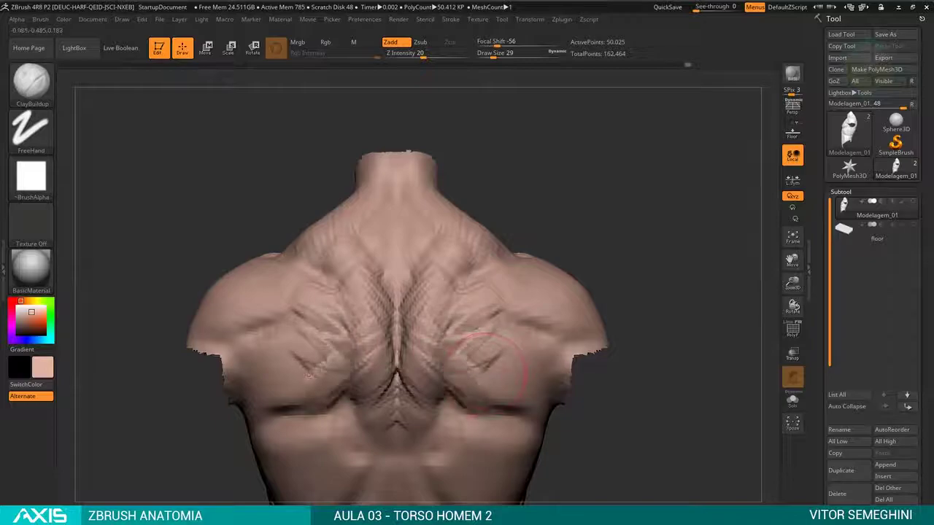
{"action": "key", "text": "ctrl+z"}
{"action": "key", "text": "ctrl+z"}
{"action": "key", "text": "ctrl+z"}
{"action": "key", "text": "ctrl+z"}
{"action": "key", "text": "ctrl+z"}
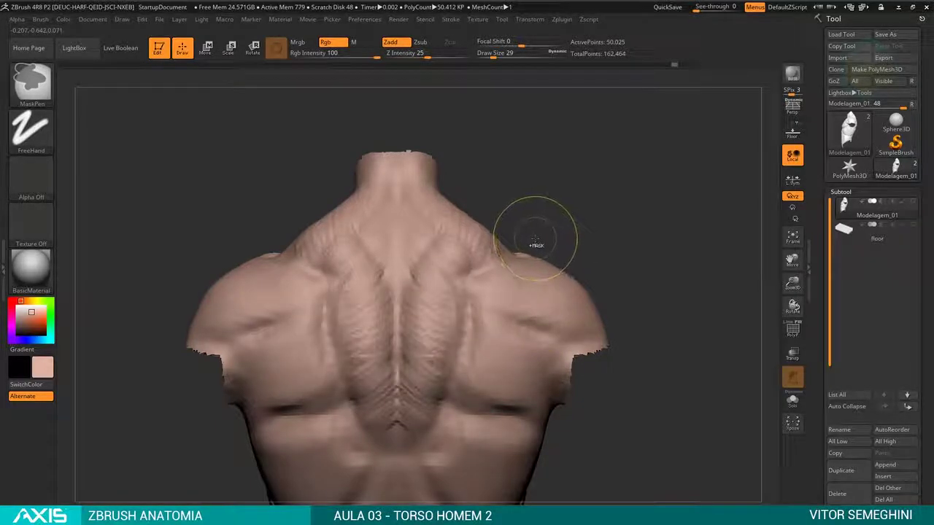
{"action": "mouse_move", "coordinate": [530, 221]}
{"action": "left_mouse_down"}
{"action": "mouse_move", "coordinate": [553, 224]}
{"action": "mouse_move", "coordinate": [453, 268]}
{"action": "left_mouse_up"}
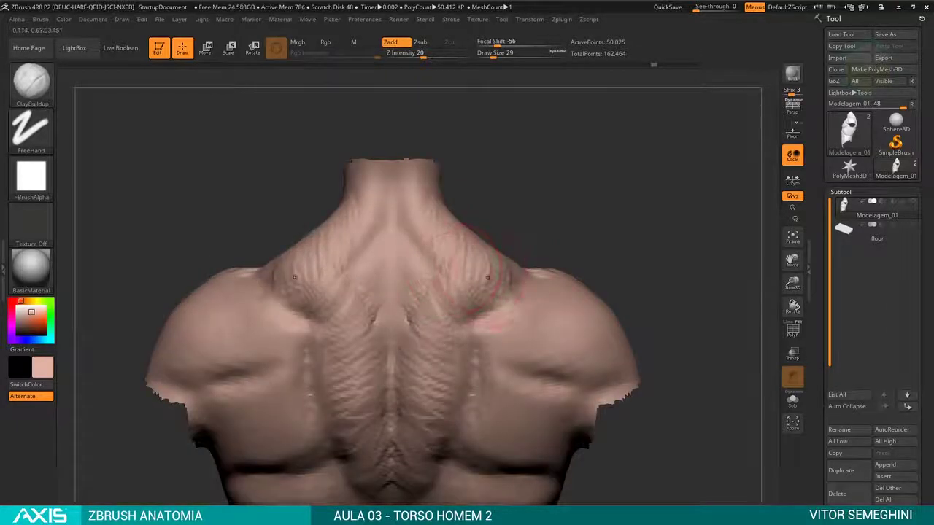
{"action": "left_click_drag", "start_coordinate": [501, 325], "coordinate": [495, 276]}
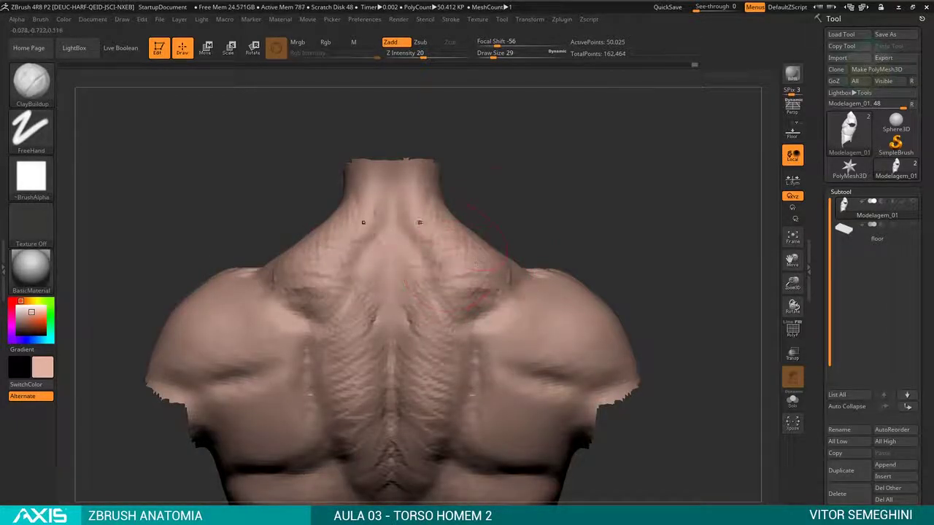
{"action": "mouse_move", "coordinate": [540, 190]}
{"action": "left_mouse_down"}
{"action": "mouse_move", "coordinate": [518, 129]}
{"action": "mouse_move", "coordinate": [463, 234]}
{"action": "left_mouse_up"}
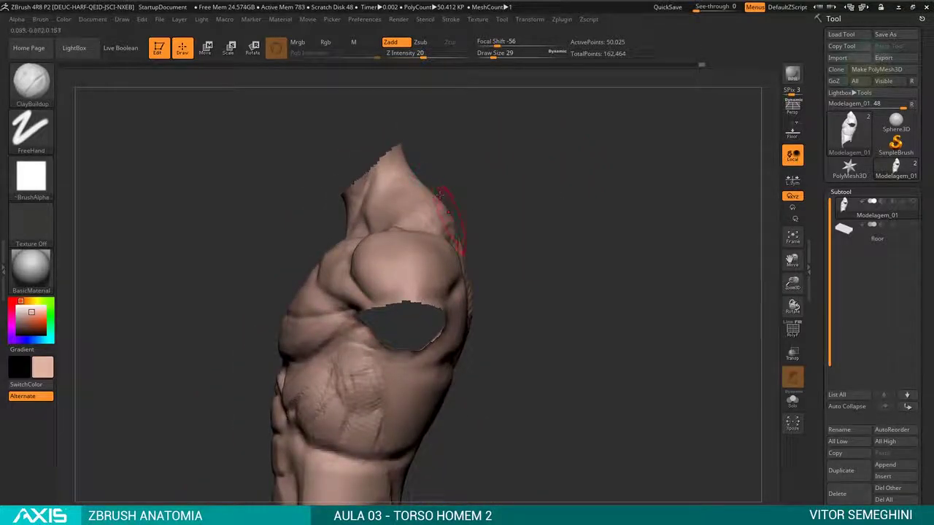
- Apply a different material, restore the skin colour, and set the Move brush to size 51
{"action": "key", "text": "m"}
{"action": "left_click", "coordinate": [451, 219]}
{"action": "key", "text": "v"}
{"action": "key", "text": "v"}
{"action": "key", "text": "b"}
{"action": "key", "text": "m"}
{"action": "key", "text": "v"}
{"action": "key", "text": "space"}
{"action": "left_click_drag", "start_coordinate": [460, 217], "coordinate": [457, 217]}
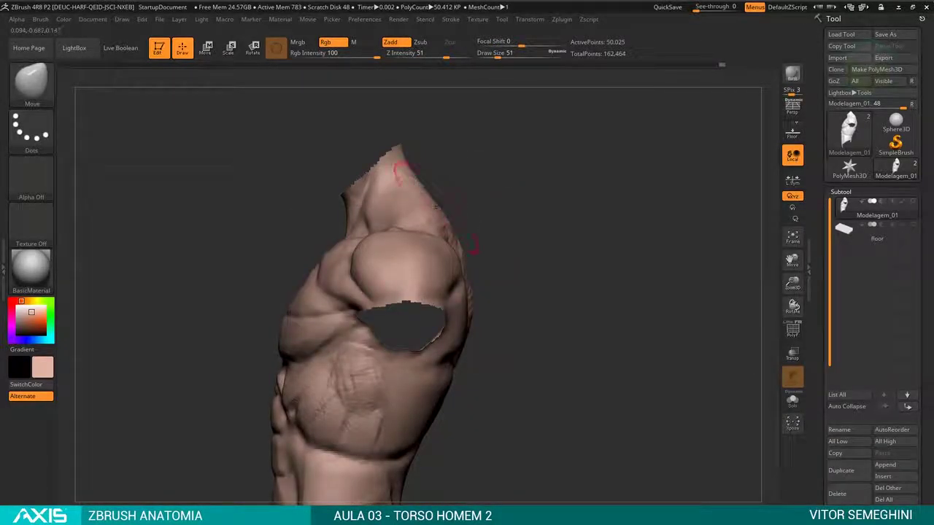
- Orbit the torso between back and front views and select the DamStandard brush
{"action": "left_click_drag", "start_coordinate": [501, 282], "coordinate": [504, 280]}
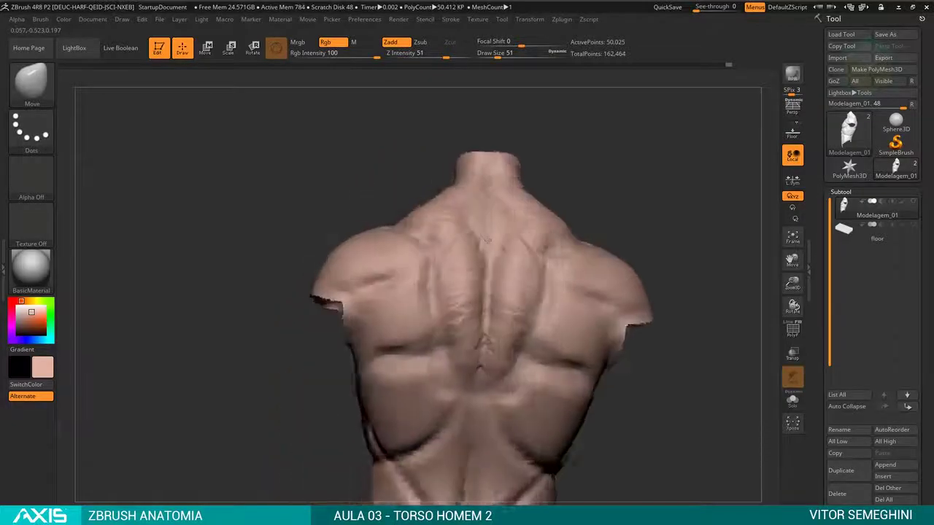
{"action": "mouse_move", "coordinate": [453, 167]}
{"action": "left_mouse_down"}
{"action": "mouse_move", "coordinate": [467, 178]}
{"action": "mouse_move", "coordinate": [561, 154]}
{"action": "mouse_move", "coordinate": [556, 189]}
{"action": "left_mouse_up"}
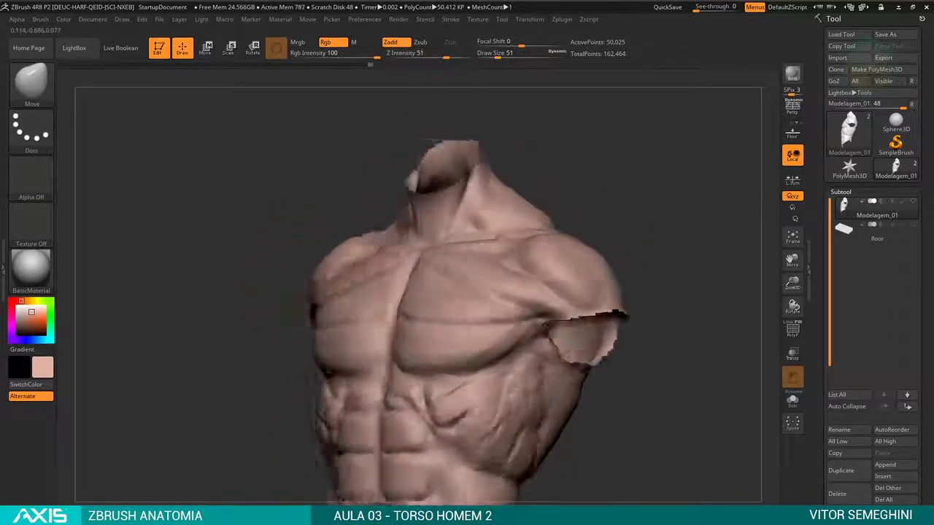
{"action": "key", "text": "b"}
{"action": "key", "text": "d"}
{"action": "key", "text": "s"}
{"action": "key", "text": "space"}
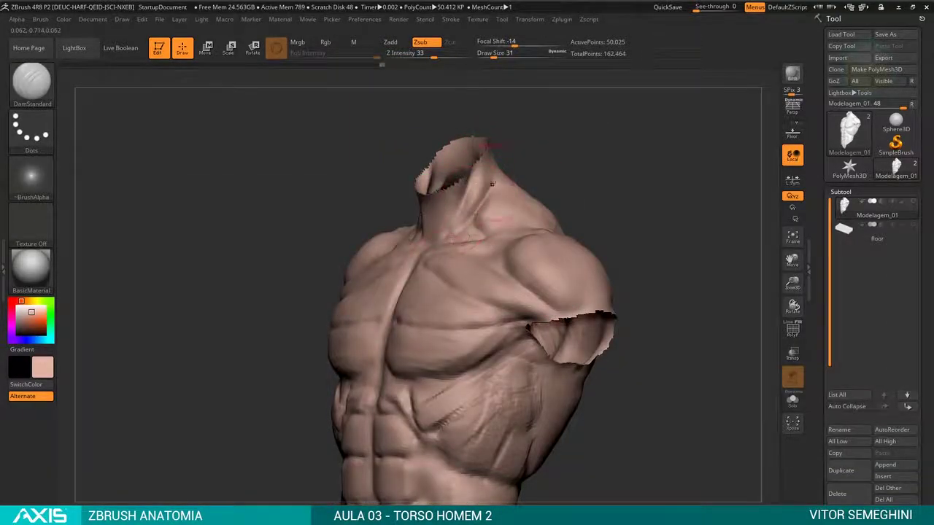
{"action": "mouse_move", "coordinate": [542, 167]}
{"action": "left_mouse_down"}
{"action": "mouse_move", "coordinate": [569, 193]}
{"action": "mouse_move", "coordinate": [551, 175]}
{"action": "mouse_move", "coordinate": [449, 201]}
{"action": "mouse_move", "coordinate": [467, 183]}
{"action": "mouse_move", "coordinate": [456, 175]}
{"action": "mouse_move", "coordinate": [547, 146]}
{"action": "mouse_move", "coordinate": [510, 153]}
{"action": "left_mouse_up"}
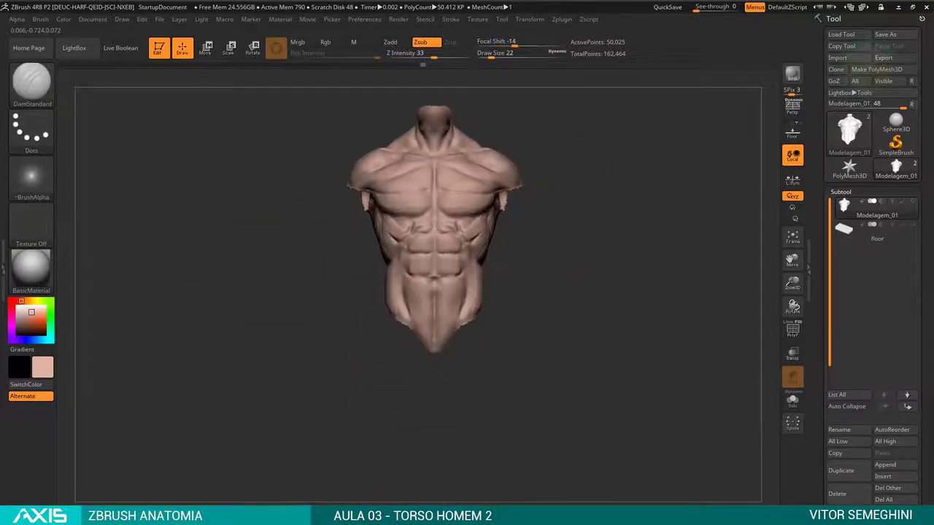
- Return to the Move brush, zoom in on the torso, and go to the browser reference
{"action": "key", "text": "b"}
{"action": "key", "text": "m"}
{"action": "key", "text": "v"}
{"action": "mouse_move", "coordinate": [576, 195]}
{"action": "left_mouse_down"}
{"action": "mouse_move", "coordinate": [575, 184]}
{"action": "mouse_move", "coordinate": [586, 216]}
{"action": "mouse_move", "coordinate": [621, 227]}
{"action": "mouse_move", "coordinate": [581, 226]}
{"action": "left_mouse_up"}
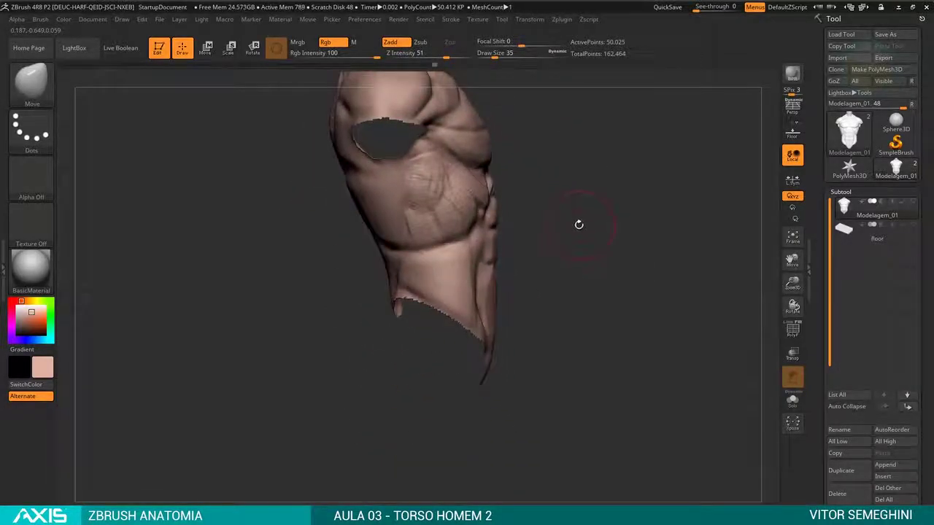
{"action": "key", "text": "alt+Tab"}
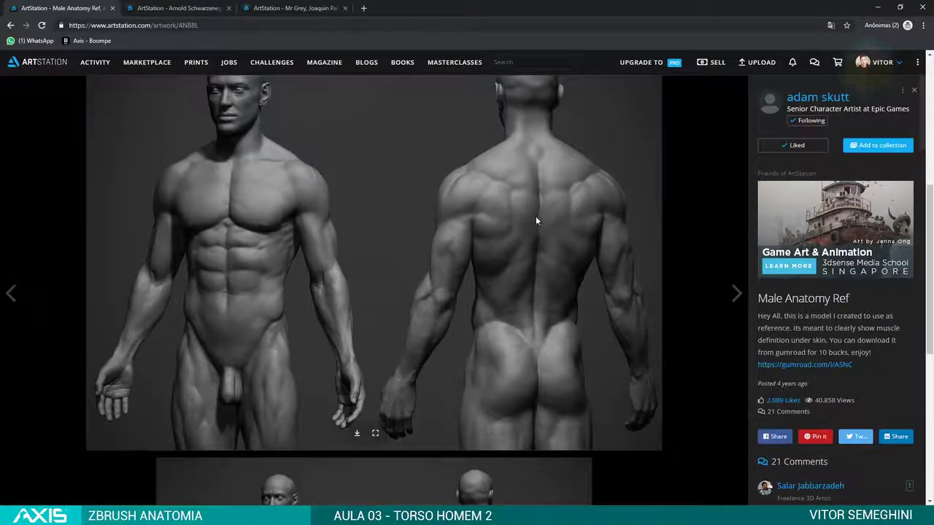
- Compare the torso with the Male Anatomy Ref, reveal the hidden arms and hips, and pan to the legs
{"action": "scroll", "coordinate": [540, 219], "scroll_direction": "down", "scroll_amount": 5}
{"action": "key", "text": "alt+Tab"}
{"action": "key", "text": "alt+Tab"}
{"action": "key", "text": "alt+Tab"}
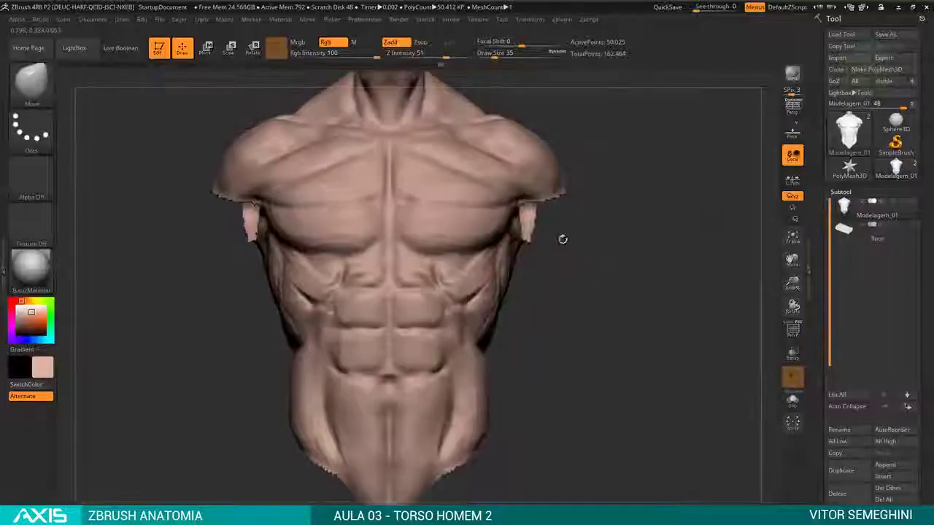
{"action": "mouse_move", "coordinate": [563, 236]}
{"action": "left_mouse_down"}
{"action": "mouse_move", "coordinate": [517, 277]}
{"action": "mouse_move", "coordinate": [524, 234]}
{"action": "left_mouse_up"}
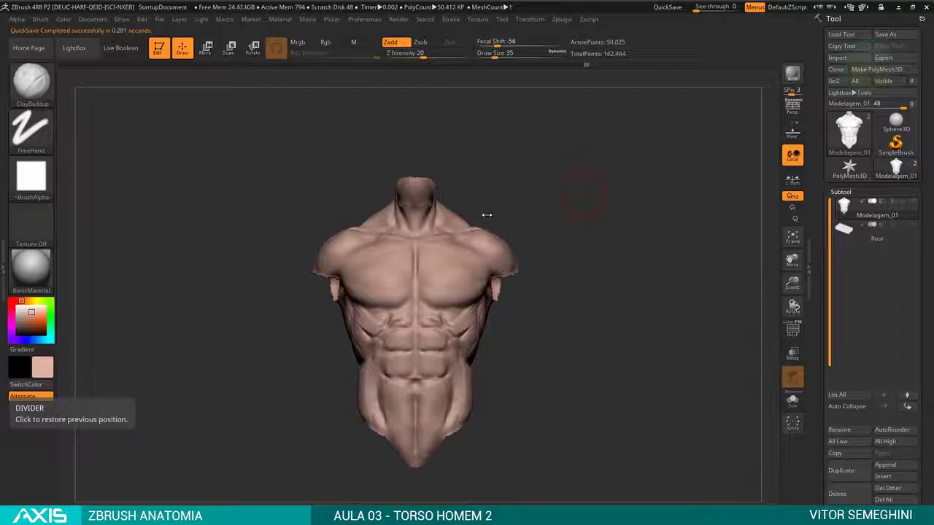
{"action": "left_click_drag", "start_coordinate": [555, 178], "coordinate": [621, 205], "text": "alt"}
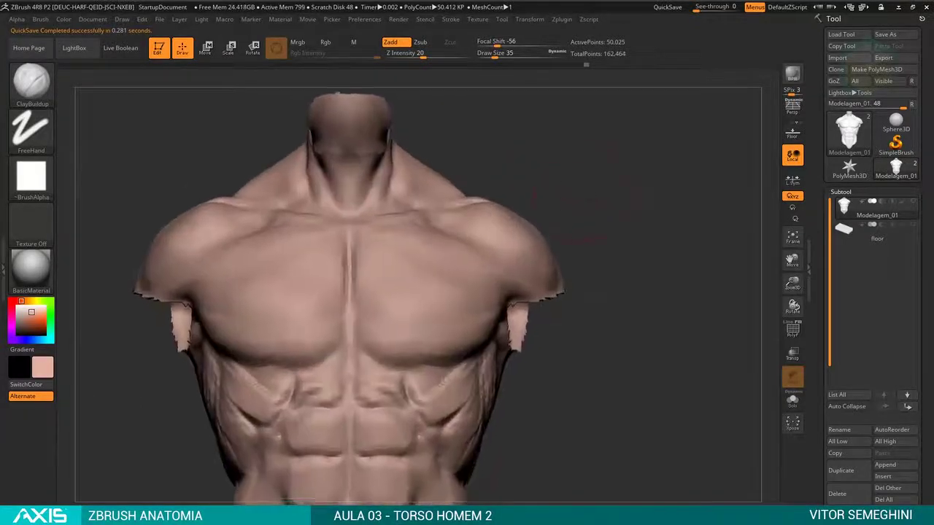
{"action": "key", "text": "alt+Tab"}
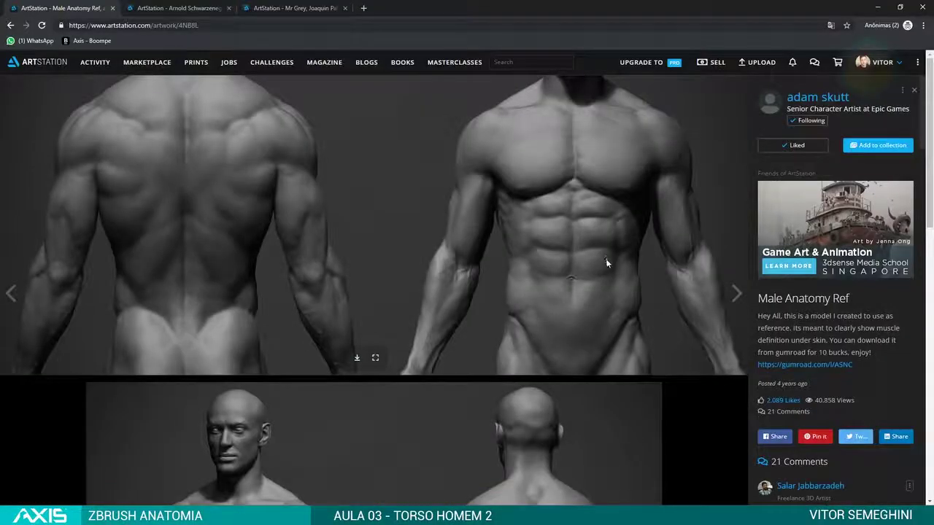
{"action": "key", "text": "alt+Tab"}
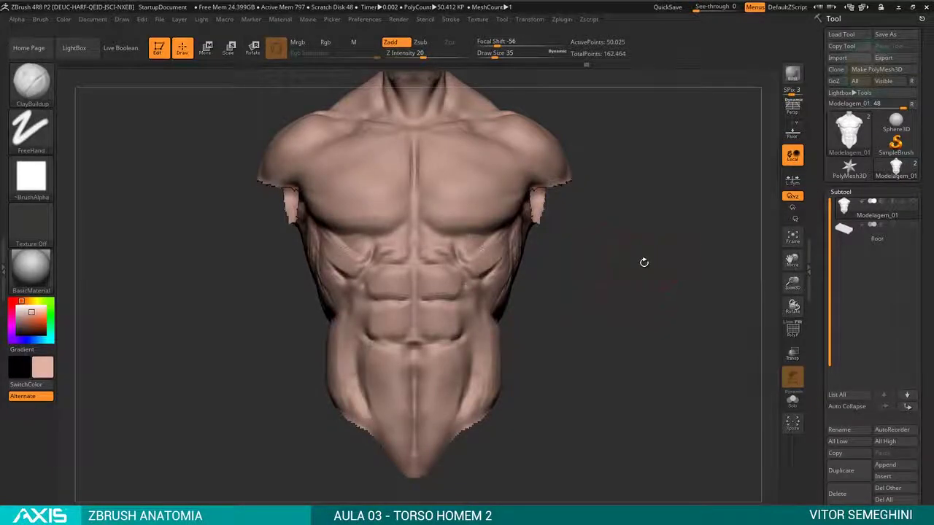
{"action": "left_click", "coordinate": [642, 260], "text": "ctrl+shift"}
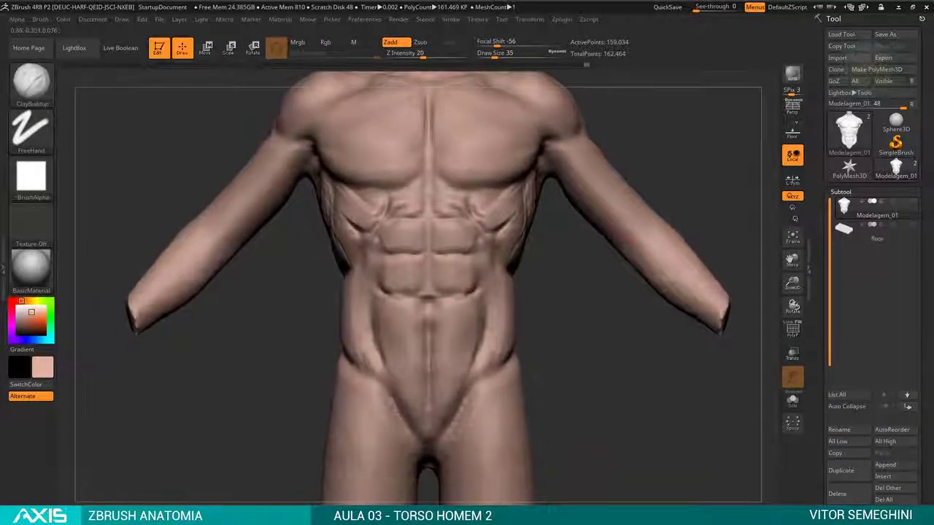
{"action": "left_click_drag", "start_coordinate": [684, 179], "coordinate": [714, 91], "text": "alt"}
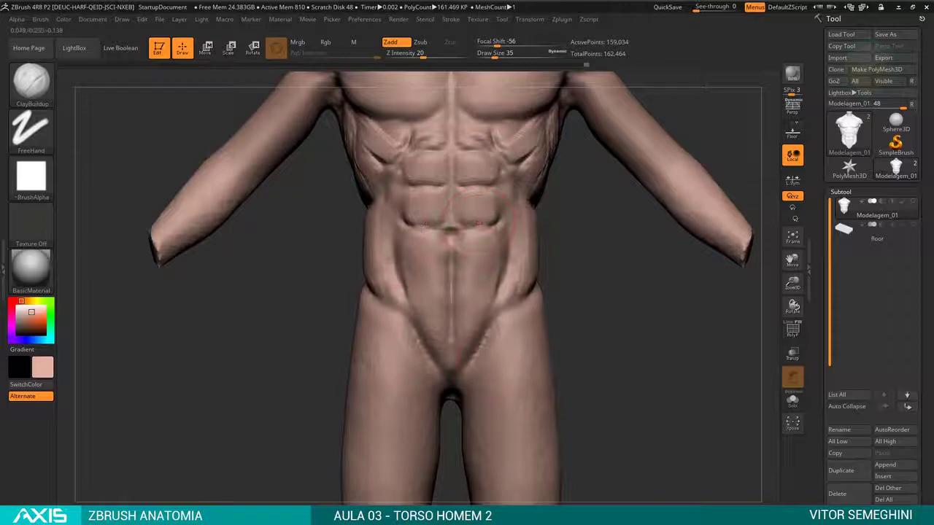
{"action": "key", "text": "alt+Tab"}
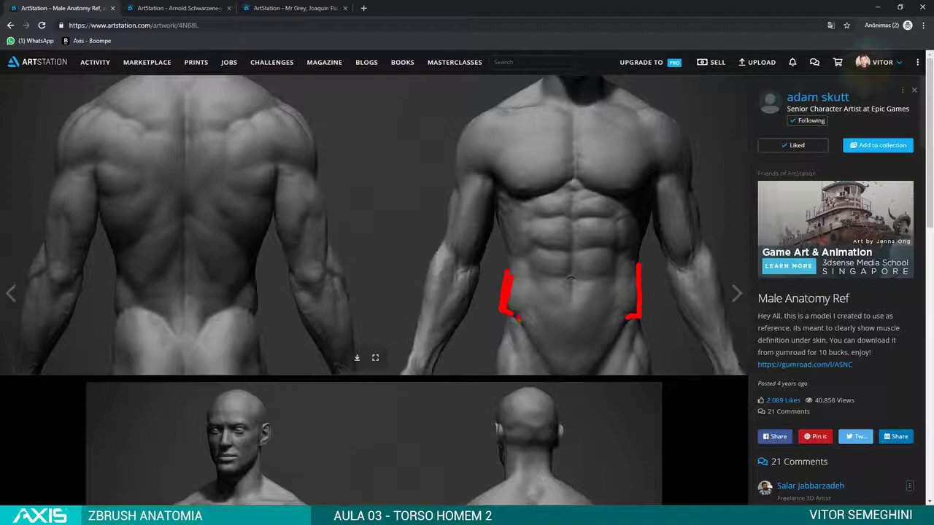
- Trace red curves from both hips toward the groin on the reference, undoing rough attempts
{"action": "left_click_drag", "start_coordinate": [518, 319], "coordinate": [560, 372]}
{"action": "left_click_drag", "start_coordinate": [624, 322], "coordinate": [562, 394]}
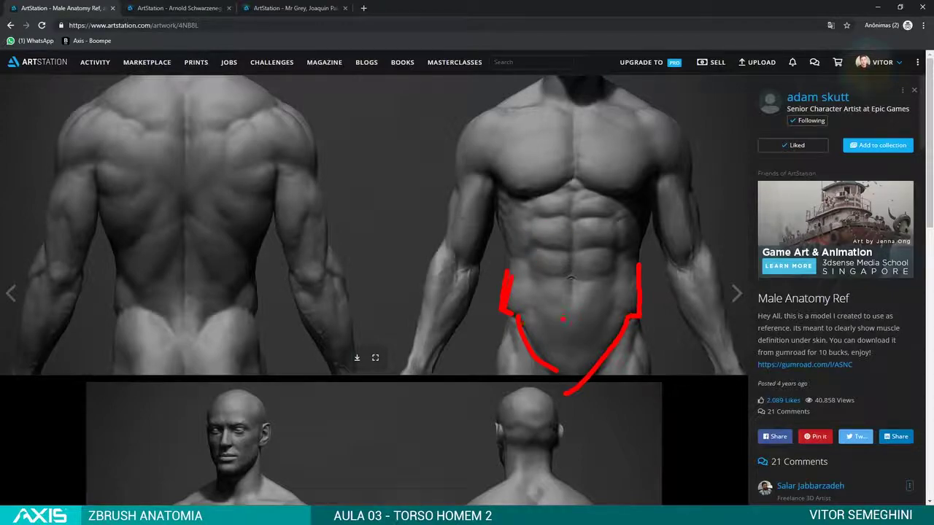
{"action": "key", "text": "ctrl+z"}
{"action": "key", "text": "ctrl+z"}
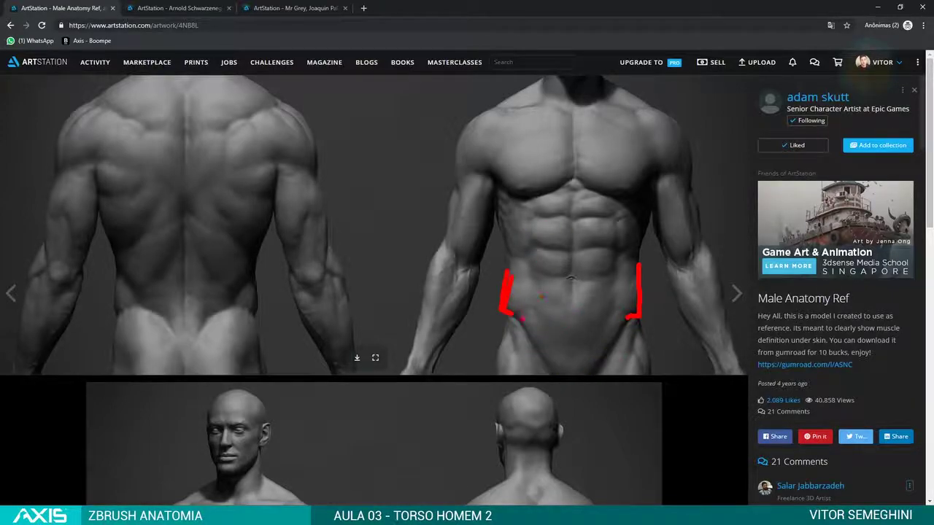
{"action": "left_click_drag", "start_coordinate": [539, 346], "coordinate": [547, 396]}
{"action": "left_click_drag", "start_coordinate": [627, 323], "coordinate": [598, 392]}
{"action": "key", "text": "ctrl+z"}
{"action": "left_click_drag", "start_coordinate": [634, 314], "coordinate": [590, 400]}
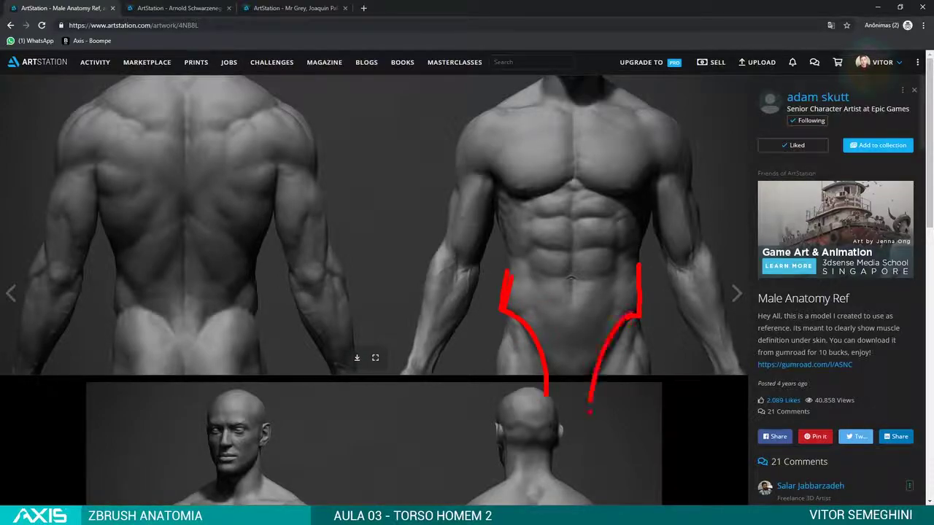
{"action": "key", "text": "ctrl+z"}
{"action": "key", "text": "ctrl+z"}
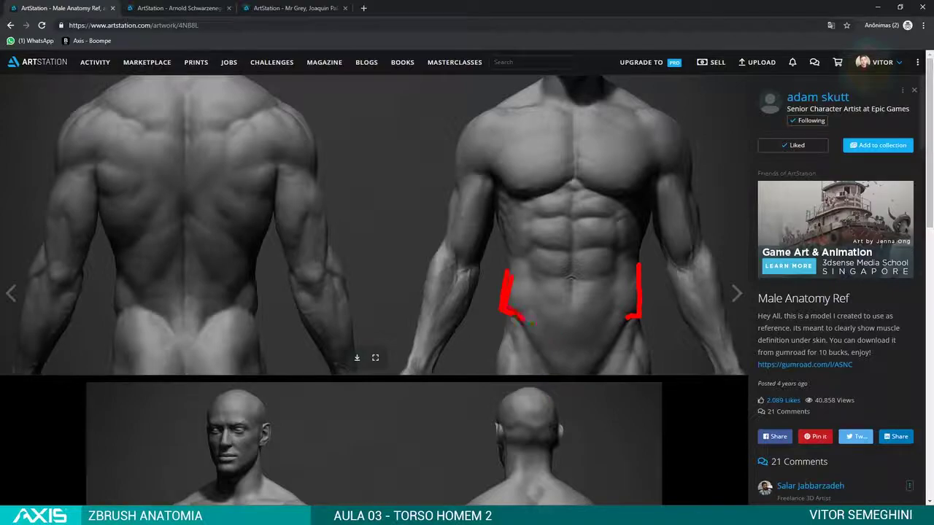
- Redraw the hip-to-groin curves, refining the right-hip curve down to the groin dot
{"action": "left_click_drag", "start_coordinate": [509, 309], "coordinate": [557, 397]}
{"action": "left_click_drag", "start_coordinate": [637, 315], "coordinate": [588, 401]}
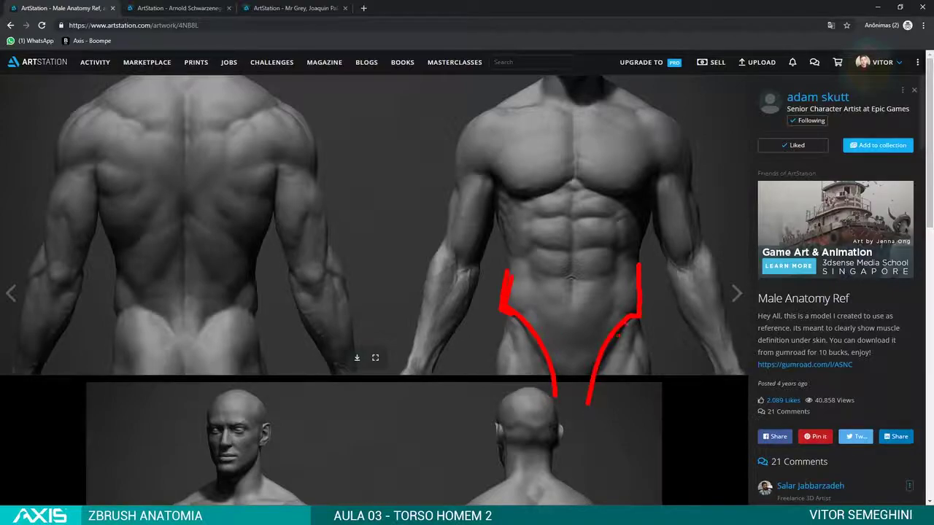
{"action": "key", "text": "ctrl+z"}
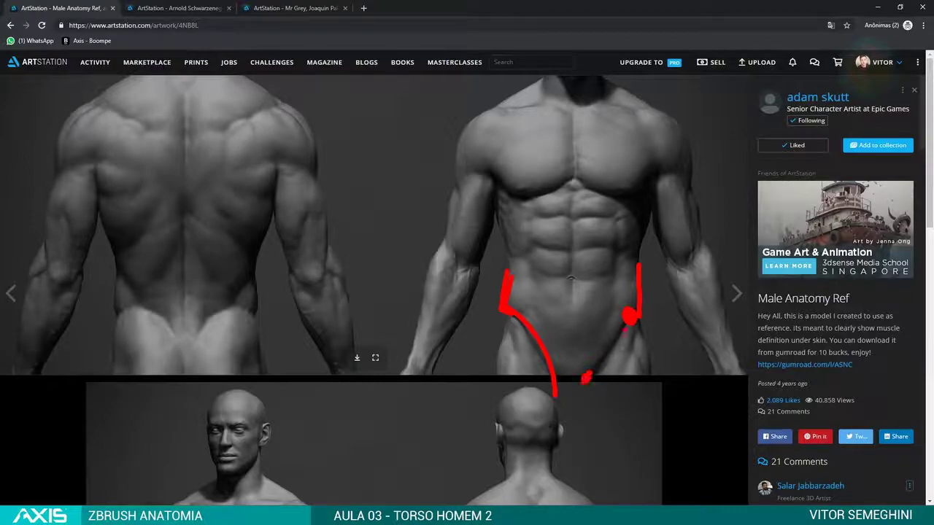
{"action": "left_click_drag", "start_coordinate": [627, 321], "coordinate": [582, 380]}
{"action": "key", "text": "ctrl+z"}
{"action": "left_click_drag", "start_coordinate": [603, 334], "coordinate": [602, 330]}
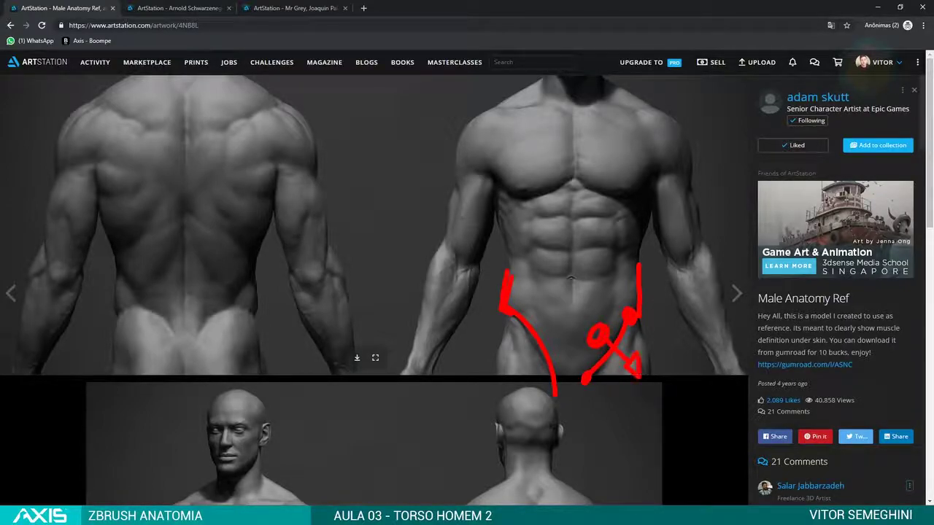
{"action": "key", "text": "ctrl+z"}
{"action": "key", "text": "ctrl+z"}
{"action": "key", "text": "ctrl+z"}
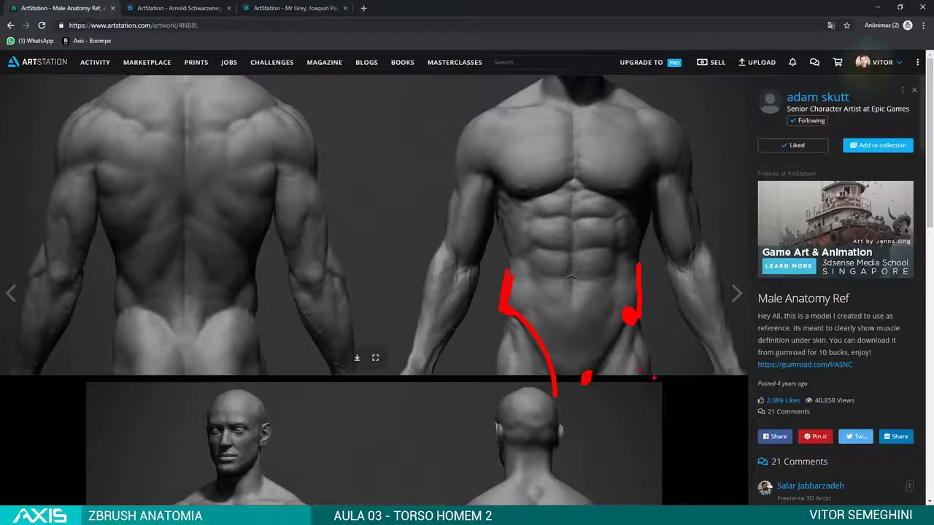
{"action": "left_click_drag", "start_coordinate": [630, 321], "coordinate": [585, 378]}
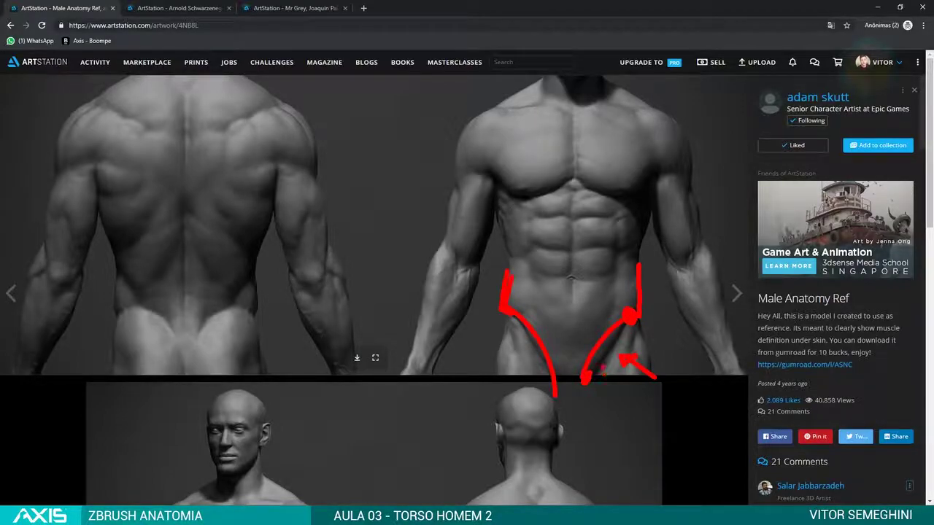
- Back in ZBrush, carve the groin creases deeper on both sides with DamStandard
{"action": "key", "text": "alt+Tab"}
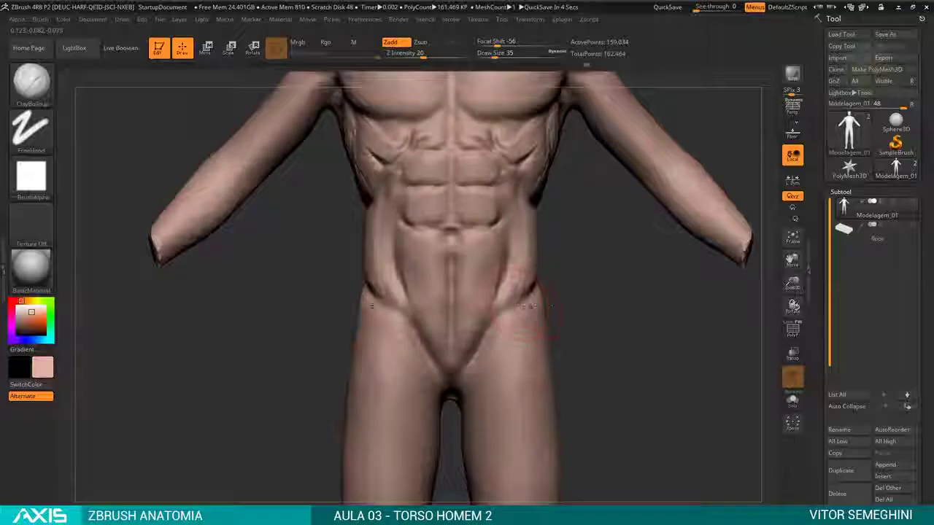
{"action": "mouse_move", "coordinate": [518, 308]}
{"action": "left_mouse_down"}
{"action": "mouse_move", "coordinate": [625, 316]}
{"action": "mouse_move", "coordinate": [564, 285]}
{"action": "mouse_move", "coordinate": [511, 306]}
{"action": "left_mouse_up"}
{"action": "key", "text": "b"}
{"action": "key", "text": "d"}
{"action": "key", "text": "s"}
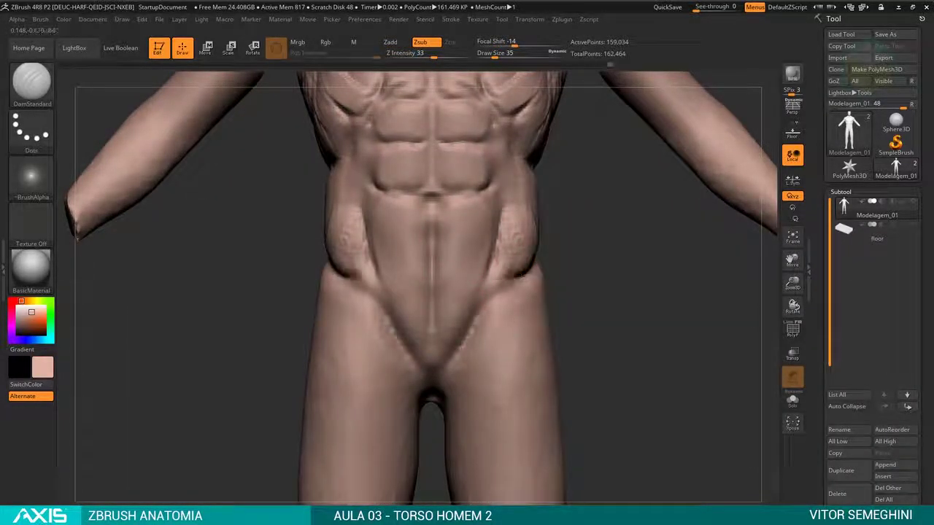
{"action": "mouse_move", "coordinate": [529, 276]}
{"action": "left_mouse_down"}
{"action": "mouse_move", "coordinate": [493, 288]}
{"action": "mouse_move", "coordinate": [467, 340]}
{"action": "left_mouse_up"}
- Switch to the Move brush and orbit to view the groin from below
{"action": "key", "text": "b"}
{"action": "key", "text": "m"}
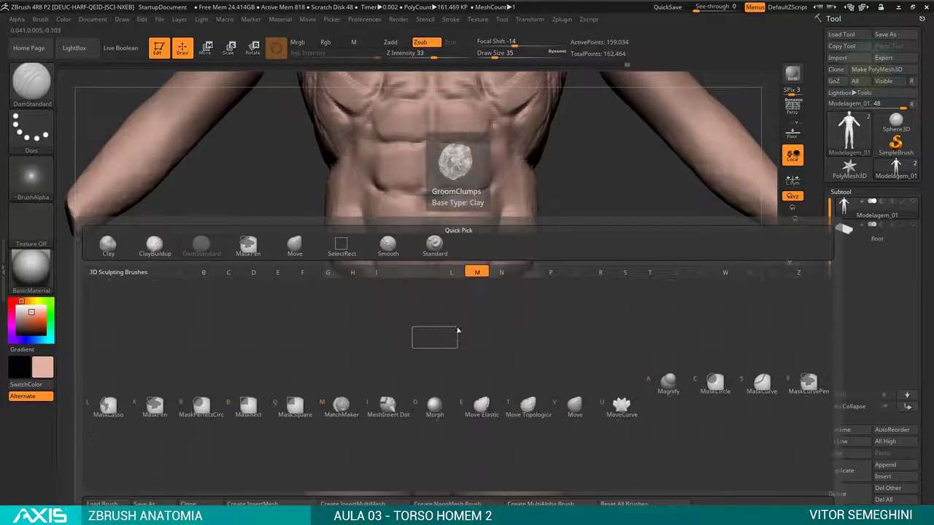
{"action": "key", "text": "v"}
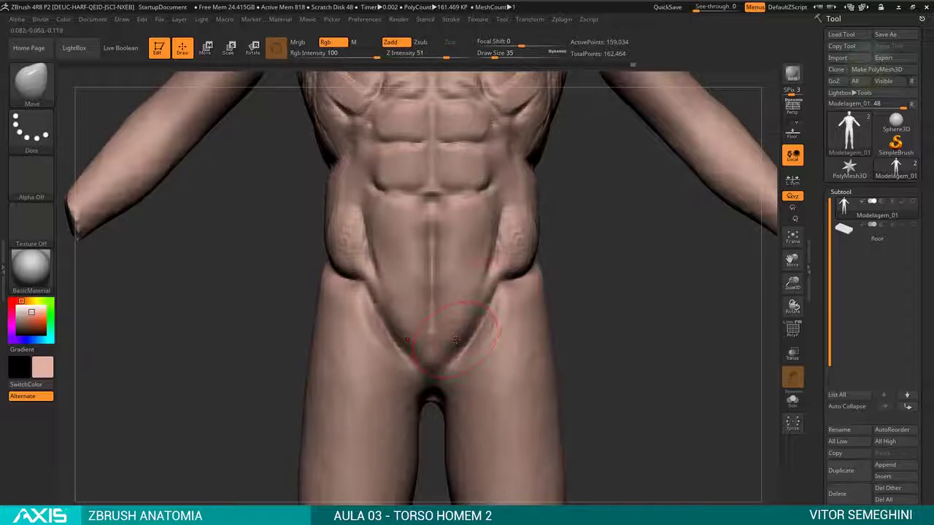
{"action": "mouse_move", "coordinate": [563, 265]}
{"action": "left_mouse_down"}
{"action": "mouse_move", "coordinate": [495, 283]}
{"action": "mouse_move", "coordinate": [565, 346]}
{"action": "left_mouse_up"}
- Build up clay along both inguinal lines with ClayBuildup
{"action": "key", "text": "b"}
{"action": "key", "text": "c"}
{"action": "key", "text": "b"}
{"action": "key", "text": "space"}
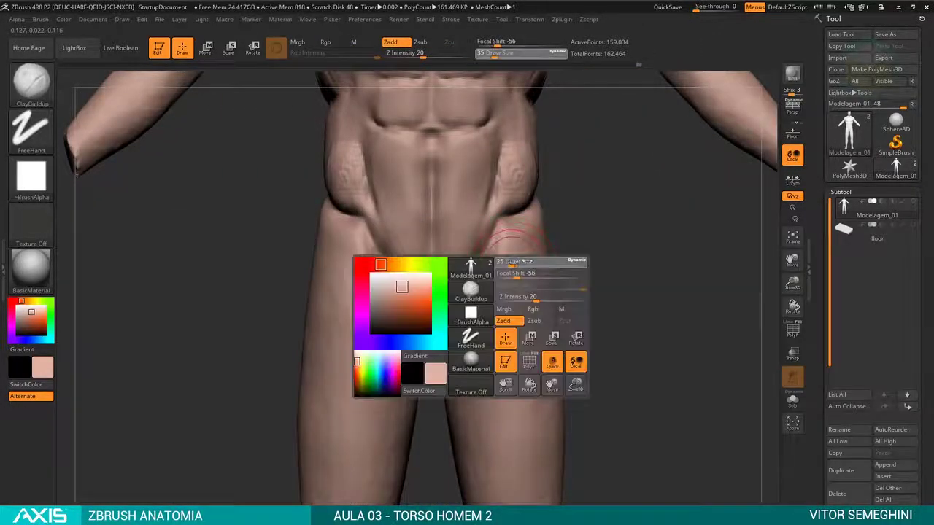
{"action": "mouse_move", "coordinate": [349, 238]}
{"action": "left_mouse_down"}
{"action": "mouse_move", "coordinate": [380, 278]}
{"action": "mouse_move", "coordinate": [391, 351]}
{"action": "left_mouse_up"}
{"action": "right_click_drag", "start_coordinate": [486, 319], "coordinate": [365, 316]}
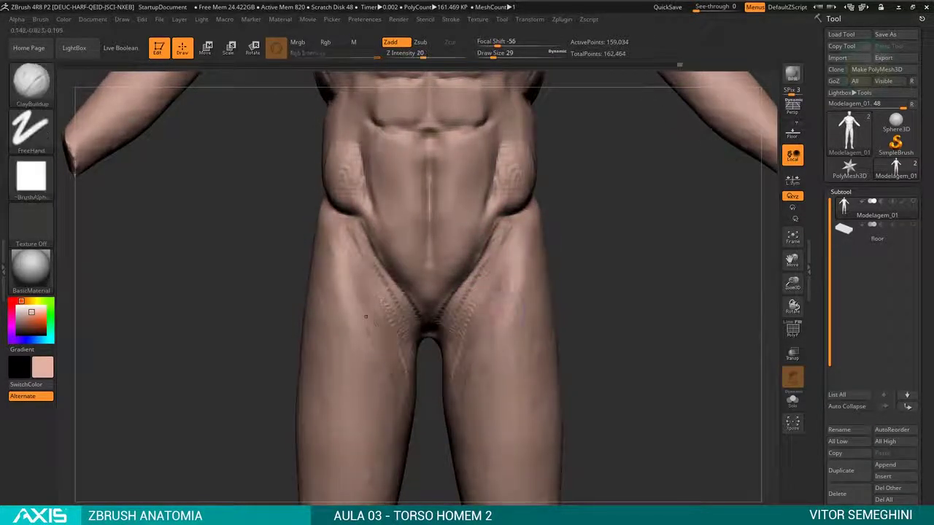
- Deepen the groin crease lines again with DamStandard, zooming in on the groin
{"action": "key", "text": "b"}
{"action": "key", "text": "d"}
{"action": "key", "text": "s"}
{"action": "right_click_drag", "start_coordinate": [363, 230], "coordinate": [408, 263]}
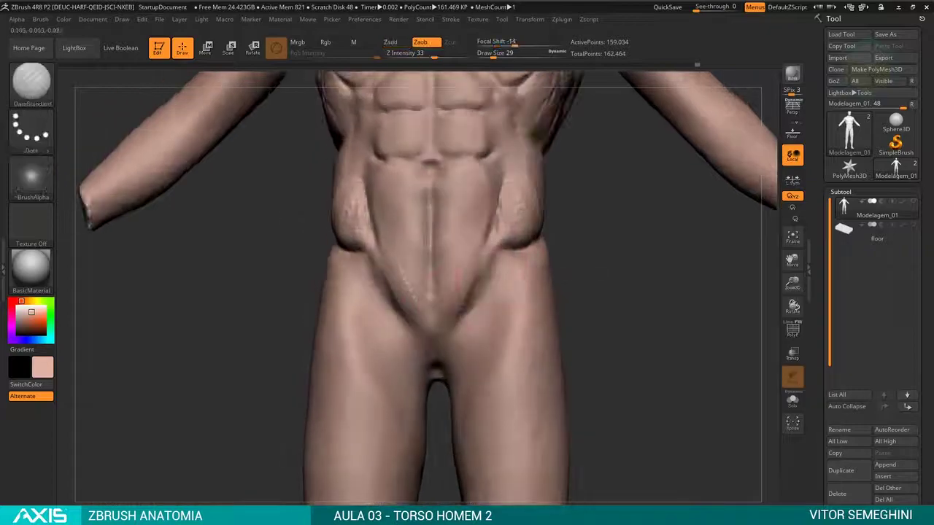
{"action": "right_click_drag", "start_coordinate": [518, 287], "coordinate": [438, 283], "text": "alt"}
- Build up the groin bulge with ClayBuildup and soften the midline groove below the navel
{"action": "key", "text": "b"}
{"action": "key", "text": "c"}
{"action": "key", "text": "b"}
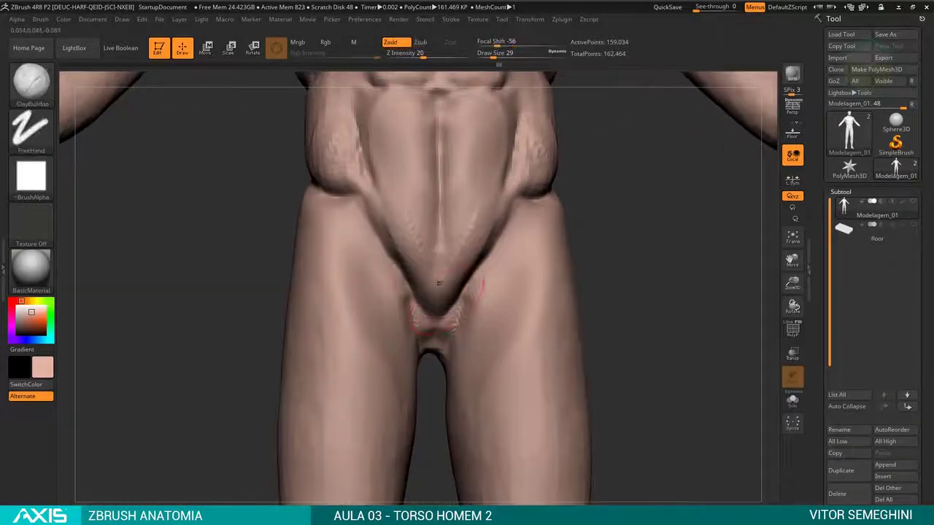
{"action": "left_click_drag", "start_coordinate": [438, 283], "coordinate": [438, 310]}
{"action": "left_click_drag", "start_coordinate": [621, 267], "coordinate": [628, 241], "text": "shift"}
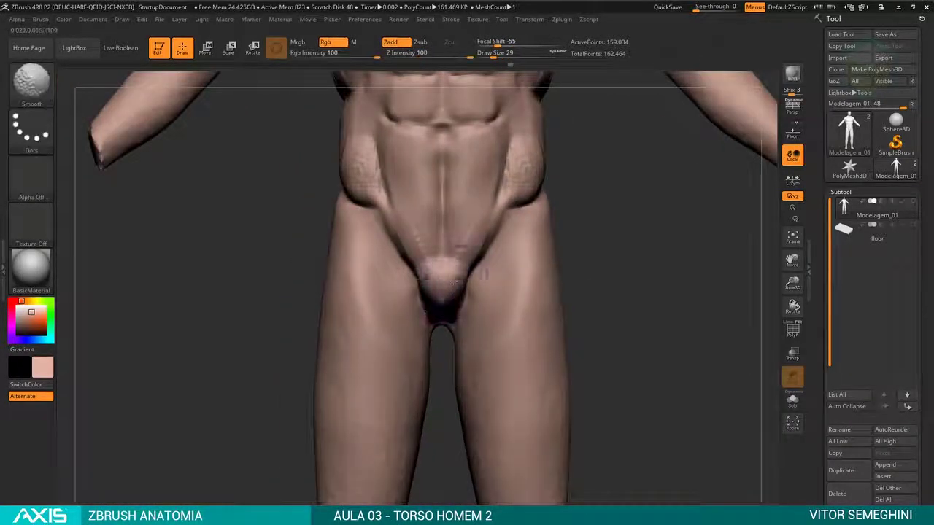
{"action": "mouse_move", "coordinate": [482, 274]}
{"action": "right_mouse_down"}
{"action": "mouse_move", "coordinate": [548, 348]}
{"action": "mouse_move", "coordinate": [590, 336]}
{"action": "mouse_move", "coordinate": [446, 306]}
{"action": "right_mouse_up"}
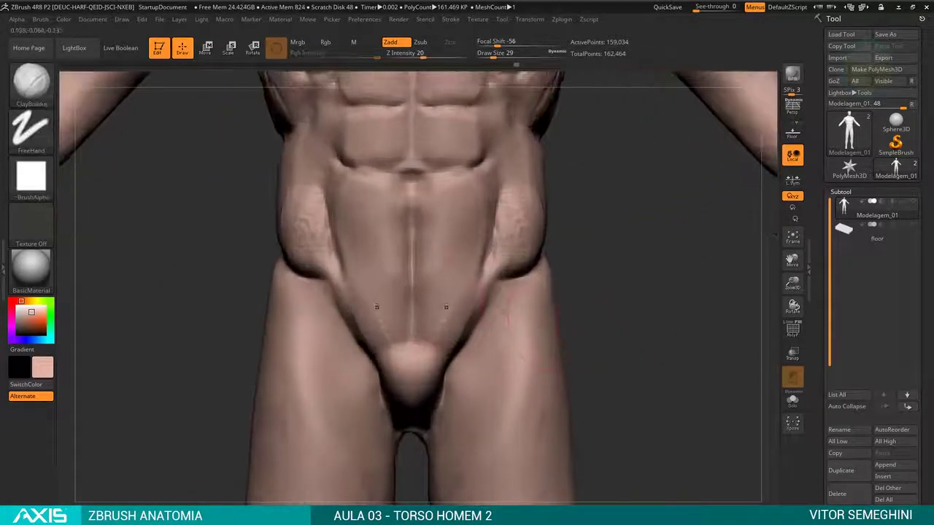
{"action": "left_click_drag", "start_coordinate": [446, 307], "coordinate": [411, 335]}
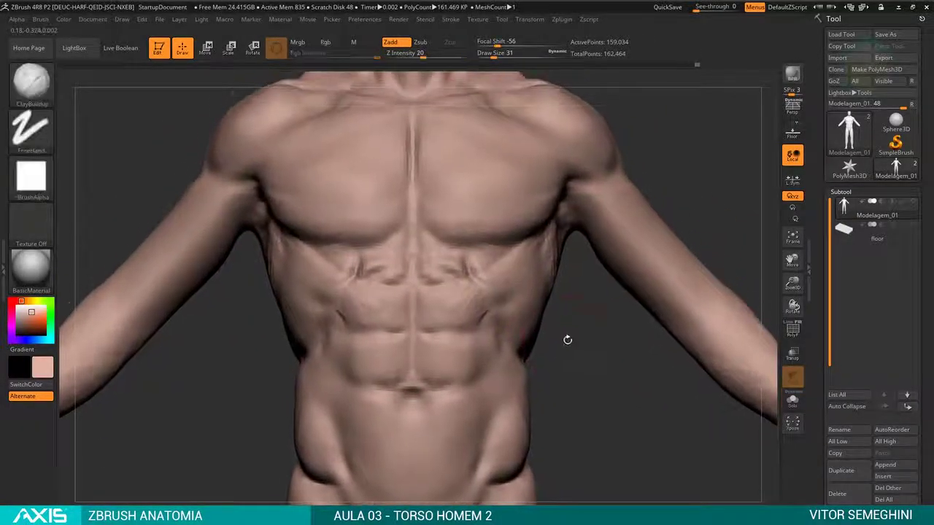
- Work the serratus area and right side of the ribcage, then turn the torso frontward
{"action": "key", "text": "b"}
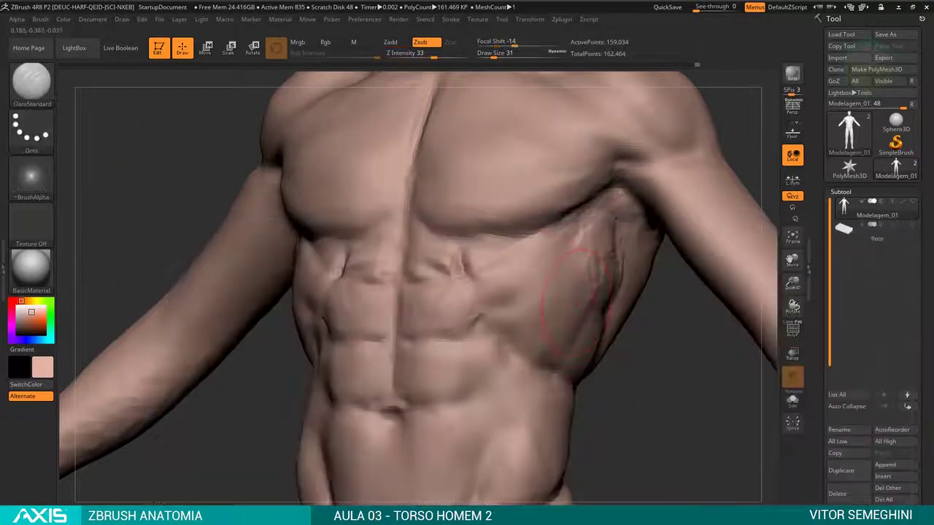
{"action": "mouse_move", "coordinate": [511, 288]}
{"action": "left_mouse_down"}
{"action": "mouse_move", "coordinate": [541, 298]}
{"action": "mouse_move", "coordinate": [564, 267]}
{"action": "left_mouse_up"}
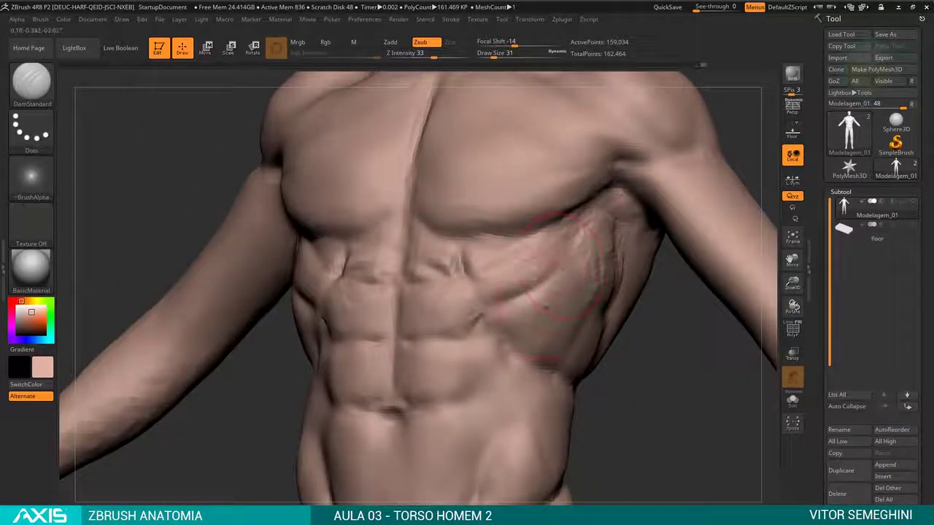
{"action": "left_click_drag", "start_coordinate": [576, 300], "coordinate": [554, 325]}
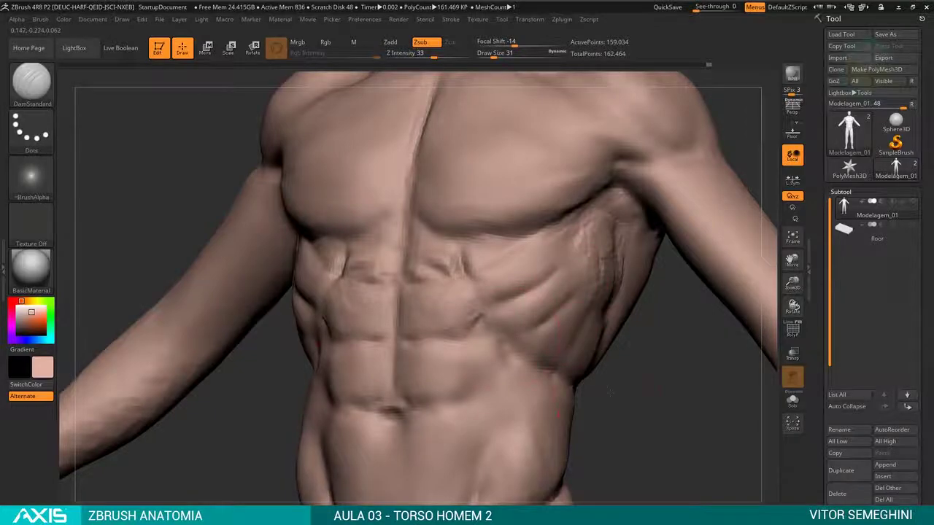
{"action": "mouse_move", "coordinate": [584, 416]}
{"action": "left_mouse_down"}
{"action": "mouse_move", "coordinate": [613, 404]}
{"action": "mouse_move", "coordinate": [577, 292]}
{"action": "left_mouse_up"}
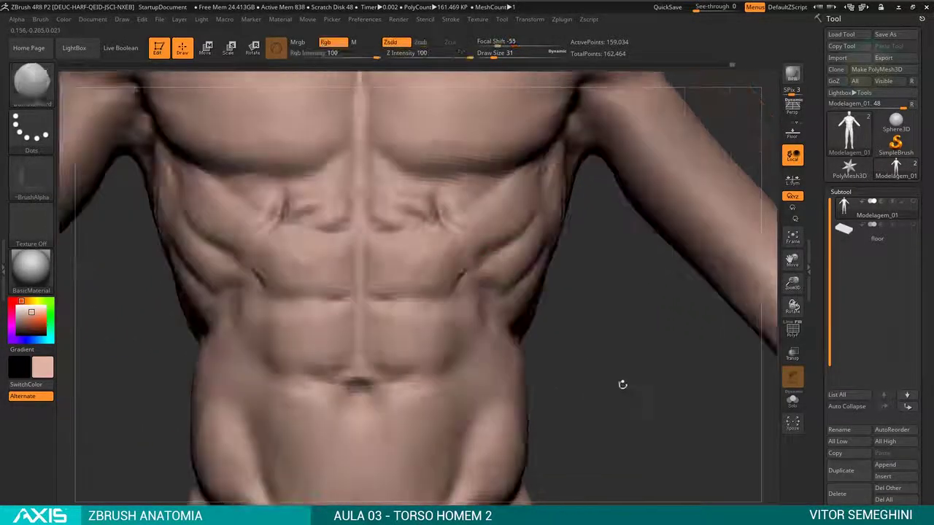
{"action": "mouse_move", "coordinate": [576, 292]}
{"action": "left_mouse_down", "text": "shift"}
{"action": "mouse_move", "coordinate": [621, 383]}
{"action": "mouse_move", "coordinate": [574, 359]}
{"action": "mouse_move", "coordinate": [584, 314]}
{"action": "mouse_move", "coordinate": [594, 338]}
{"action": "mouse_move", "coordinate": [540, 355]}
{"action": "mouse_move", "coordinate": [515, 255]}
{"action": "left_mouse_up", "text": "shift"}
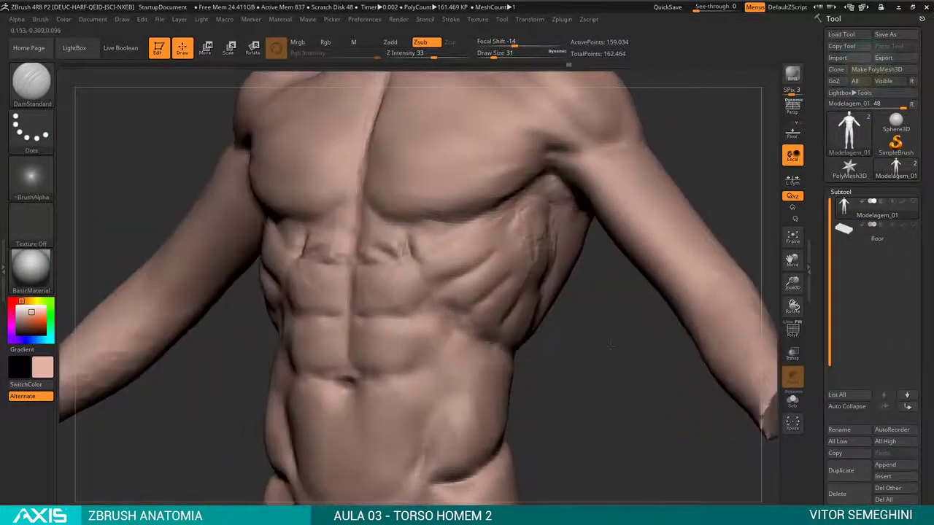
{"action": "left_click_drag", "start_coordinate": [577, 277], "coordinate": [536, 304]}
{"action": "mouse_move", "coordinate": [567, 343]}
{"action": "left_mouse_down", "text": "alt"}
{"action": "mouse_move", "coordinate": [583, 352]}
{"action": "mouse_move", "coordinate": [526, 343]}
{"action": "left_mouse_up", "text": "alt"}
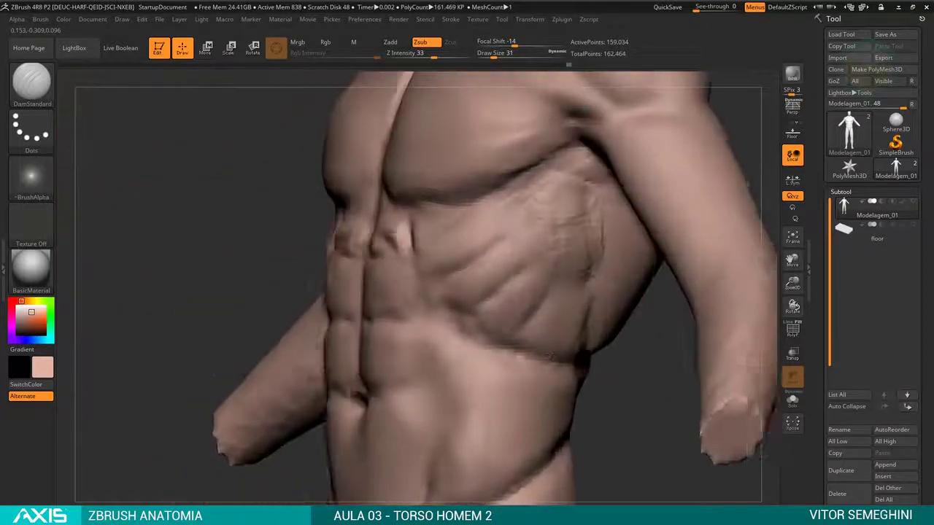
- Build up the serratus and rib area with ClayBuildup
{"action": "key", "text": "b"}
{"action": "key", "text": "c"}
{"action": "key", "text": "b"}
{"action": "key", "text": "space"}
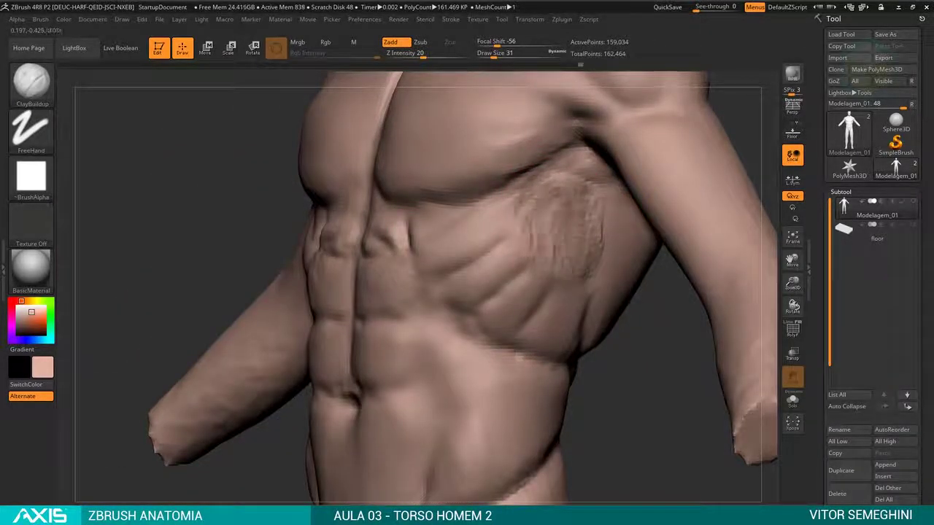
{"action": "mouse_move", "coordinate": [606, 150]}
{"action": "left_mouse_down"}
{"action": "mouse_move", "coordinate": [562, 184]}
{"action": "mouse_move", "coordinate": [610, 186]}
{"action": "left_mouse_up"}
{"action": "mouse_move", "coordinate": [632, 328]}
{"action": "left_mouse_down"}
{"action": "mouse_move", "coordinate": [620, 349]}
{"action": "mouse_move", "coordinate": [603, 334]}
{"action": "left_mouse_up"}
- Smooth the rough serratus detail and zoom out to frame the upper torso
{"action": "key", "text": "space"}
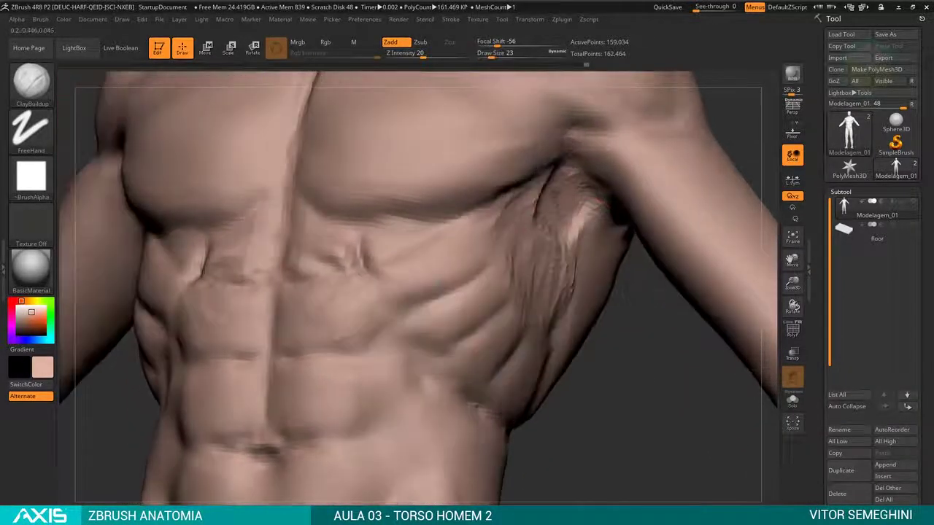
{"action": "key", "text": "1"}
{"action": "mouse_move", "coordinate": [544, 247]}
{"action": "left_mouse_down", "text": "shift"}
{"action": "mouse_move", "coordinate": [593, 186]}
{"action": "mouse_move", "coordinate": [516, 241]}
{"action": "mouse_move", "coordinate": [550, 283]}
{"action": "left_mouse_up", "text": "shift"}
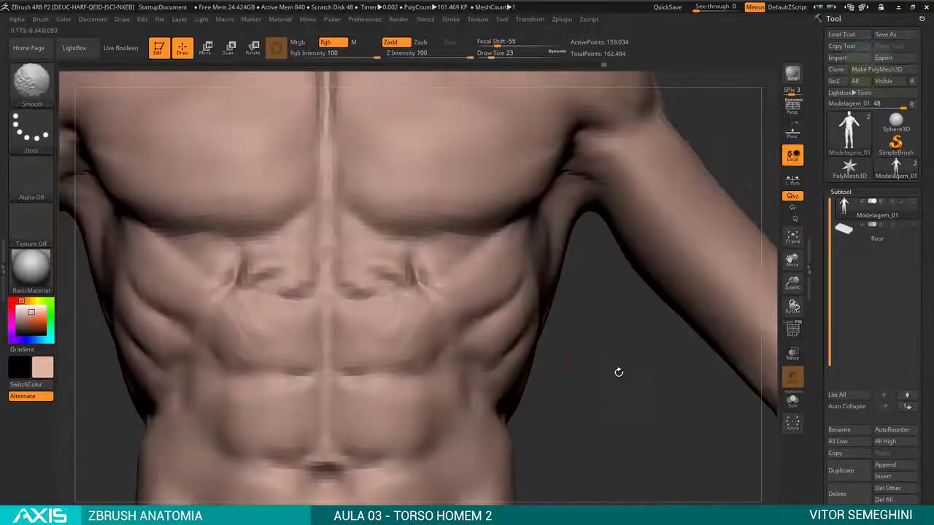
{"action": "key", "text": "b"}
{"action": "key", "text": "c"}
{"action": "key", "text": "b"}
{"action": "mouse_move", "coordinate": [617, 372]}
{"action": "left_mouse_down", "text": "alt"}
{"action": "mouse_move", "coordinate": [617, 292]}
{"action": "mouse_move", "coordinate": [540, 217]}
{"action": "mouse_move", "coordinate": [608, 355]}
{"action": "mouse_move", "coordinate": [584, 377]}
{"action": "mouse_move", "coordinate": [569, 372]}
{"action": "mouse_move", "coordinate": [605, 295]}
{"action": "mouse_move", "coordinate": [591, 365]}
{"action": "left_mouse_up", "text": "alt"}
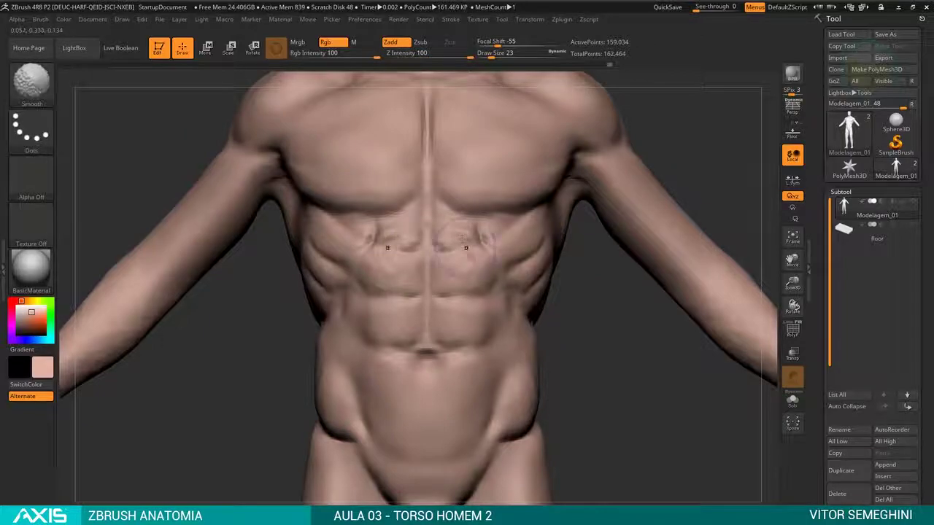
- Raise the DynaMesh resolution to 664 and remesh the torso
{"action": "left_click_drag", "start_coordinate": [925, 338], "coordinate": [924, 180]}
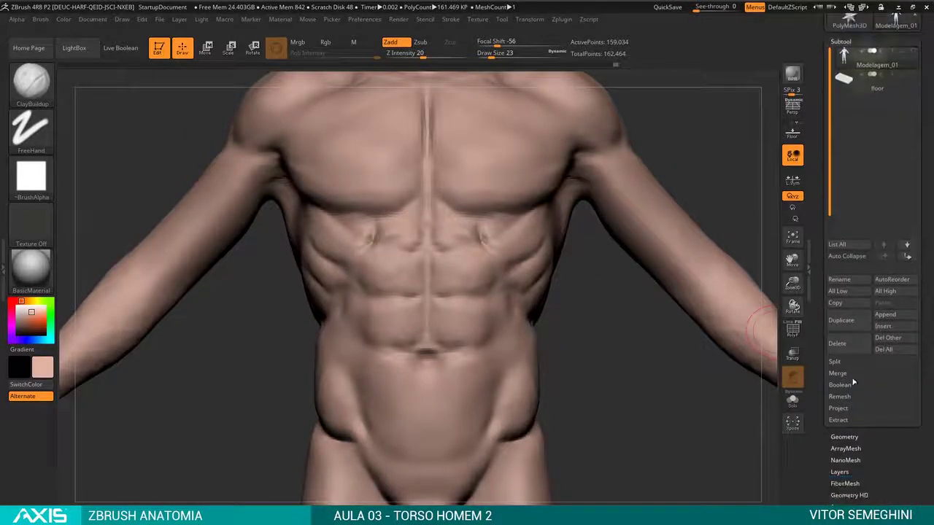
{"action": "left_click", "coordinate": [845, 429]}
{"action": "left_click", "coordinate": [846, 215]}
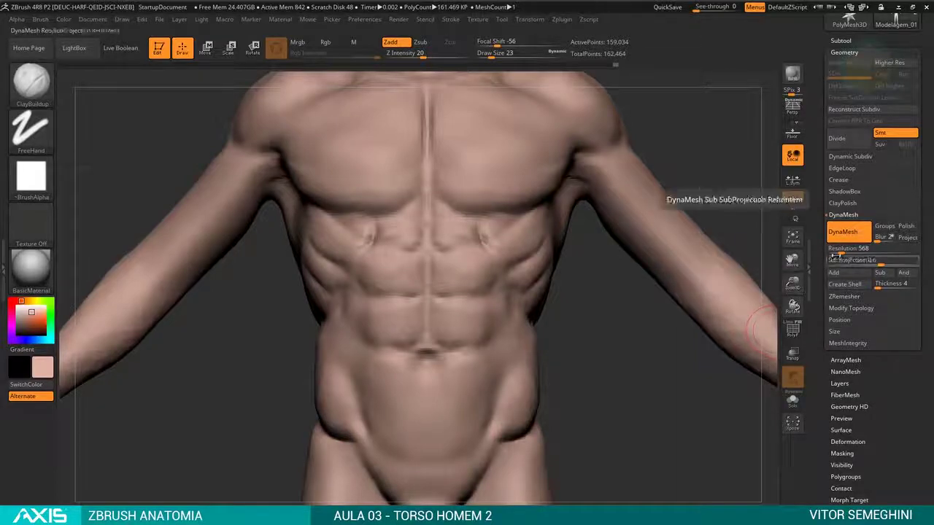
{"action": "left_click", "coordinate": [840, 249]}
{"action": "left_click_drag", "start_coordinate": [841, 252], "coordinate": [844, 253]}
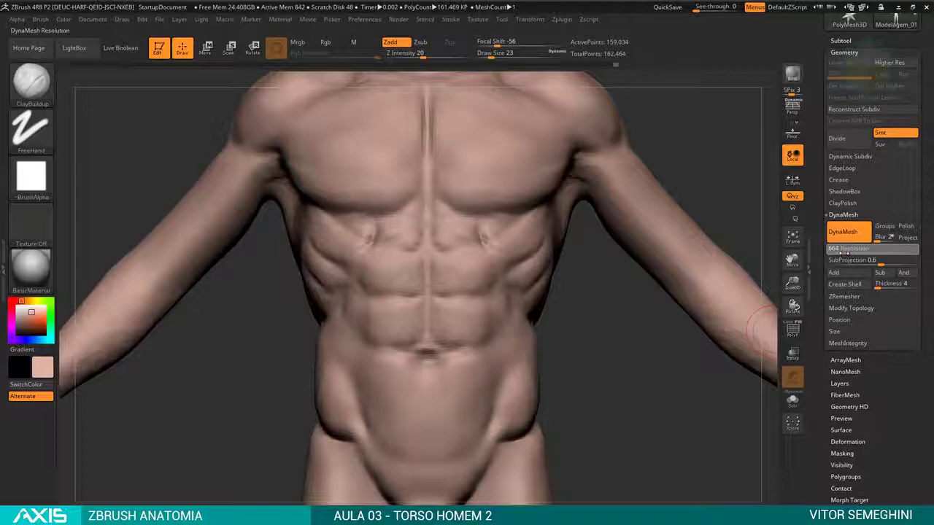
{"action": "mouse_move", "coordinate": [774, 423]}
{"action": "left_mouse_down", "text": "ctrl"}
{"action": "mouse_move", "coordinate": [766, 350]}
{"action": "mouse_move", "coordinate": [589, 242]}
{"action": "mouse_move", "coordinate": [609, 252]}
{"action": "left_mouse_up", "text": "ctrl"}
- Lower the draw size to 18 and build up clay on the chest from the front
{"action": "key", "text": "space"}
{"action": "left_click_drag", "start_coordinate": [672, 364], "coordinate": [592, 248]}
{"action": "left_click_drag", "start_coordinate": [671, 379], "coordinate": [660, 347], "text": "shift"}
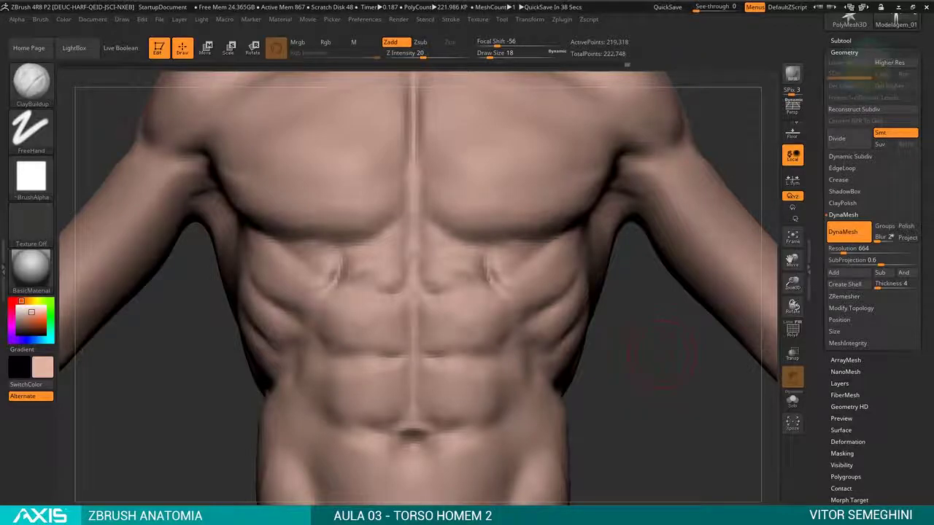
- On the torso's left side, carve a rib groove plus short grooves above and below it
{"action": "mouse_move", "coordinate": [661, 297]}
{"action": "left_mouse_down"}
{"action": "mouse_move", "coordinate": [535, 229]}
{"action": "mouse_move", "coordinate": [481, 286]}
{"action": "left_mouse_up"}
{"action": "mouse_move", "coordinate": [546, 208]}
{"action": "left_mouse_down"}
{"action": "mouse_move", "coordinate": [517, 232]}
{"action": "mouse_move", "coordinate": [511, 321]}
{"action": "left_mouse_up"}
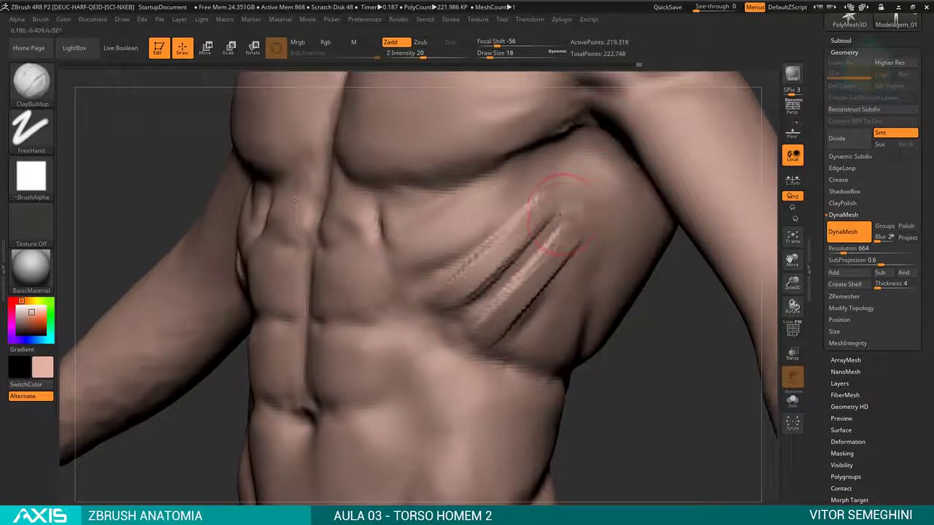
{"action": "left_click_drag", "start_coordinate": [562, 222], "coordinate": [597, 231]}
{"action": "left_click_drag", "start_coordinate": [563, 277], "coordinate": [605, 292]}
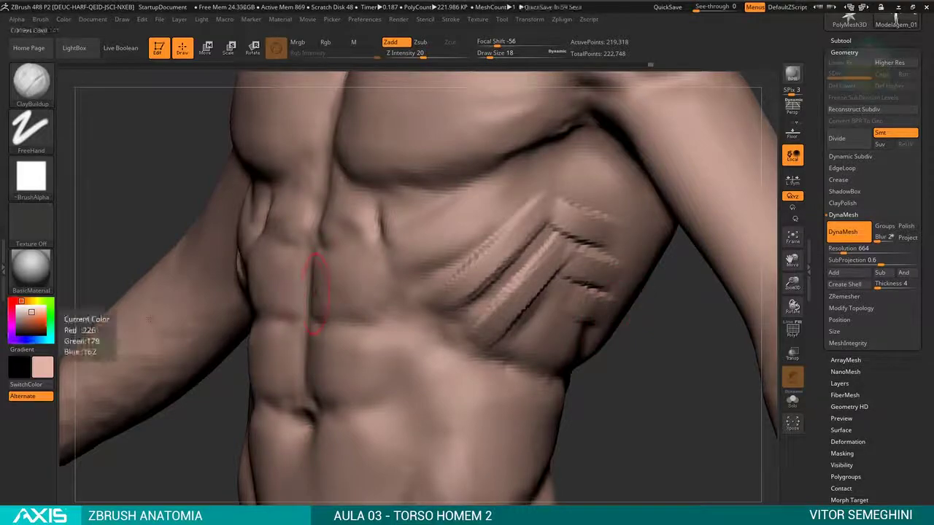
{"action": "key", "text": "alt+Tab"}
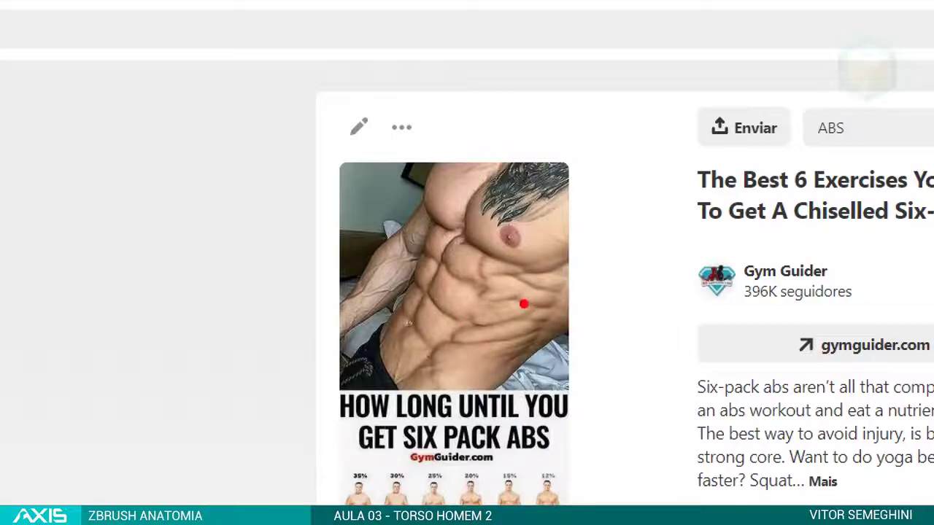
{"action": "mouse_move", "coordinate": [524, 307]}
{"action": "left_mouse_down"}
{"action": "mouse_move", "coordinate": [481, 305]}
{"action": "mouse_move", "coordinate": [524, 282]}
{"action": "mouse_move", "coordinate": [536, 338]}
{"action": "left_mouse_up"}
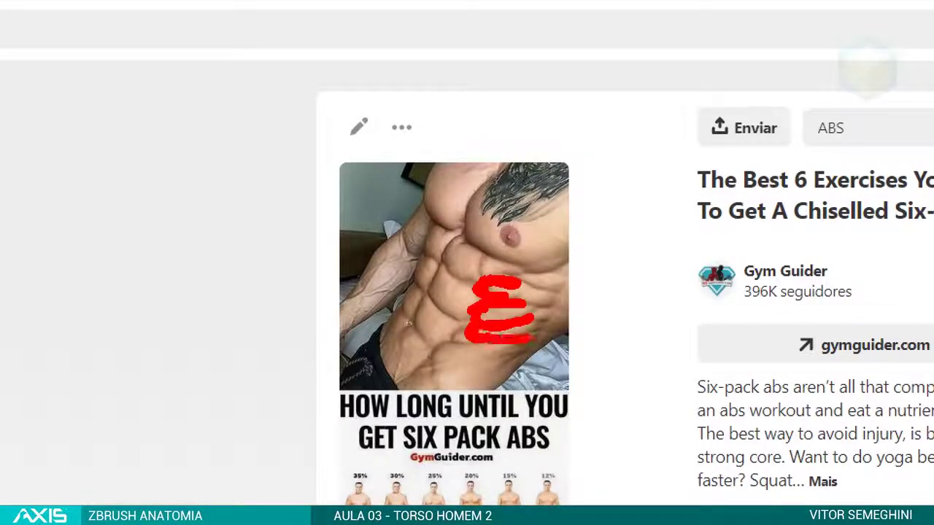
{"action": "mouse_move", "coordinate": [544, 275]}
{"action": "left_mouse_down"}
{"action": "mouse_move", "coordinate": [543, 288]}
{"action": "mouse_move", "coordinate": [526, 292]}
{"action": "mouse_move", "coordinate": [544, 296]}
{"action": "mouse_move", "coordinate": [525, 312]}
{"action": "mouse_move", "coordinate": [540, 328]}
{"action": "mouse_move", "coordinate": [515, 336]}
{"action": "mouse_move", "coordinate": [560, 372]}
{"action": "left_mouse_up"}
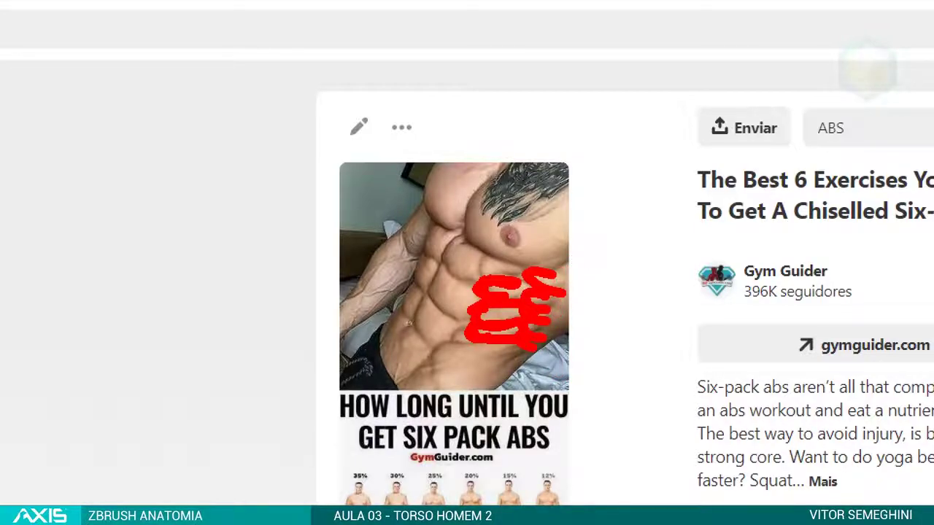
{"action": "mouse_move", "coordinate": [490, 352]}
{"action": "left_mouse_down"}
{"action": "mouse_move", "coordinate": [422, 349]}
{"action": "mouse_move", "coordinate": [459, 366]}
{"action": "left_mouse_up"}
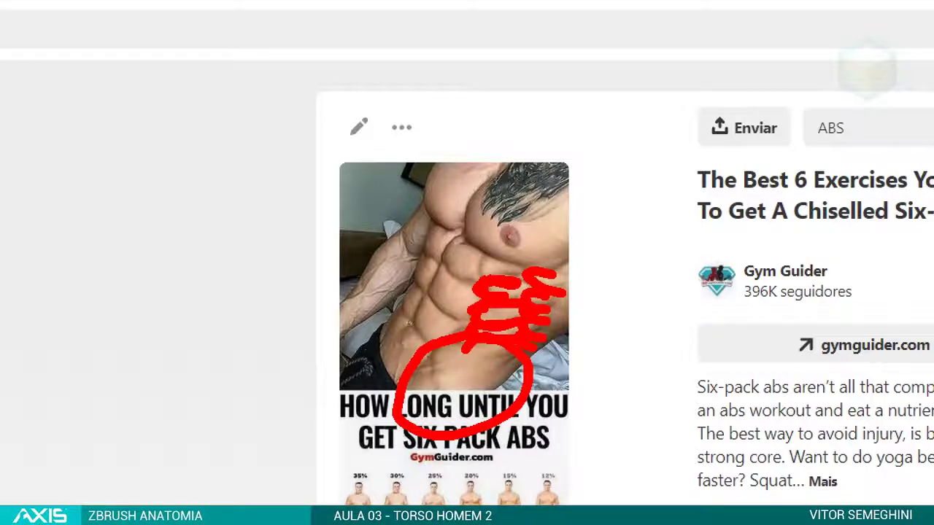
{"action": "key", "text": "Escape"}
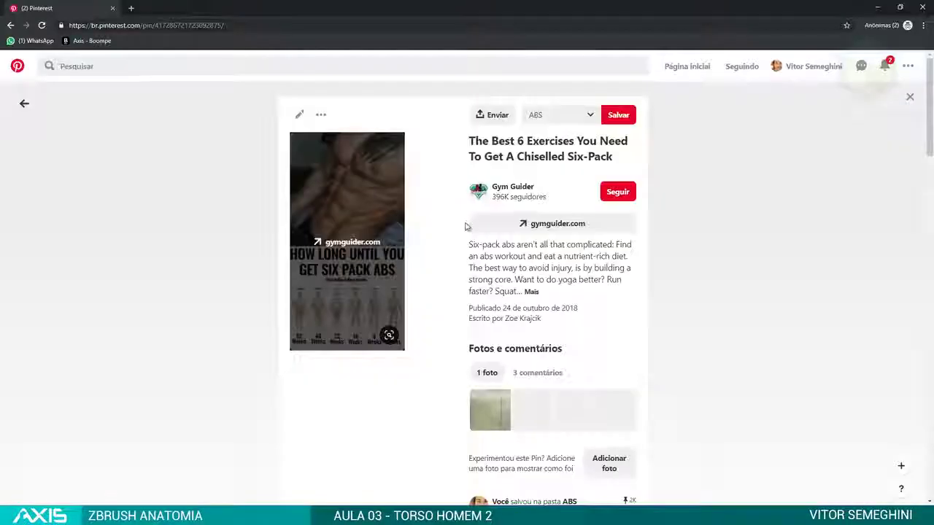
- Back in ZBrush, orbit the torso from side profile to the front and zoom onto the ribcage
{"action": "key", "text": "alt+Tab"}
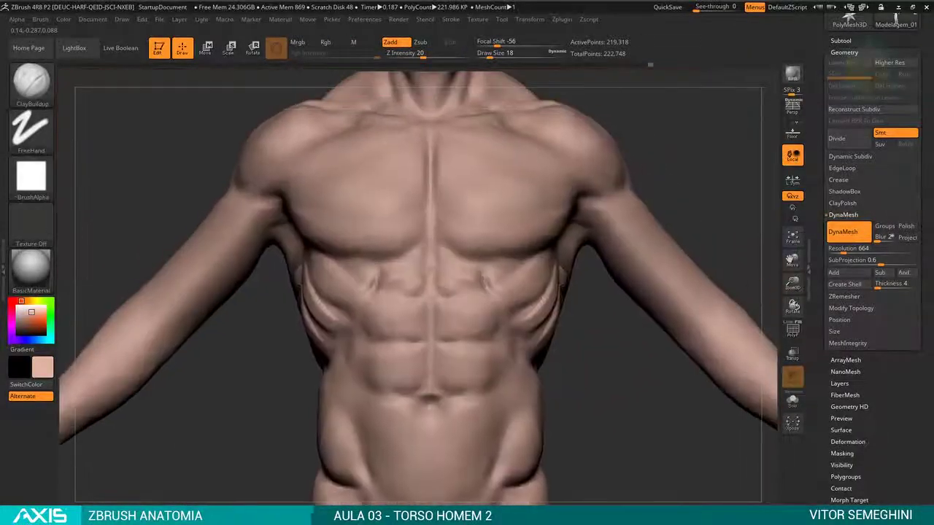
{"action": "left_click_drag", "start_coordinate": [710, 167], "coordinate": [656, 171]}
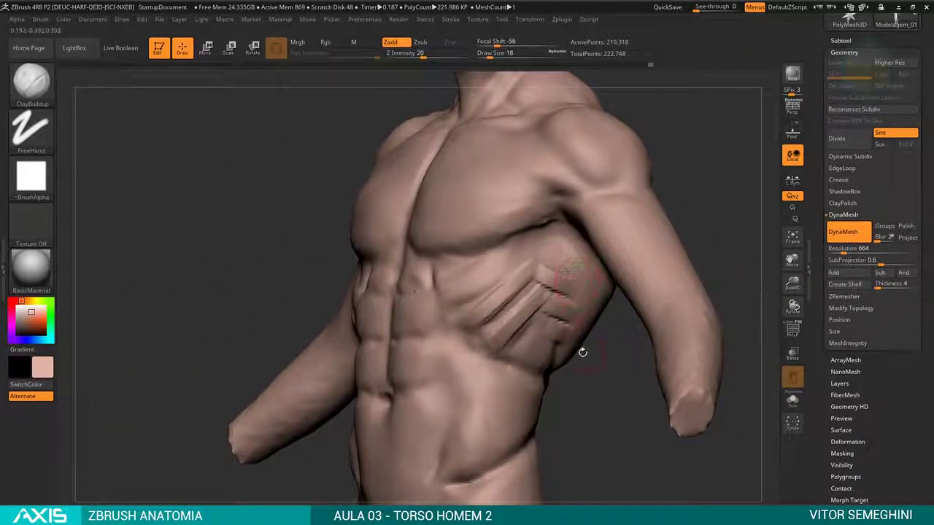
{"action": "mouse_move", "coordinate": [580, 357]}
{"action": "left_mouse_down"}
{"action": "mouse_move", "coordinate": [616, 334]}
{"action": "mouse_move", "coordinate": [598, 346]}
{"action": "left_mouse_up"}
{"action": "mouse_move", "coordinate": [701, 196]}
{"action": "left_mouse_down"}
{"action": "mouse_move", "coordinate": [660, 191]}
{"action": "mouse_move", "coordinate": [610, 221]}
{"action": "mouse_move", "coordinate": [578, 216]}
{"action": "mouse_move", "coordinate": [363, 121]}
{"action": "mouse_move", "coordinate": [460, 187]}
{"action": "mouse_move", "coordinate": [533, 216]}
{"action": "left_mouse_up"}
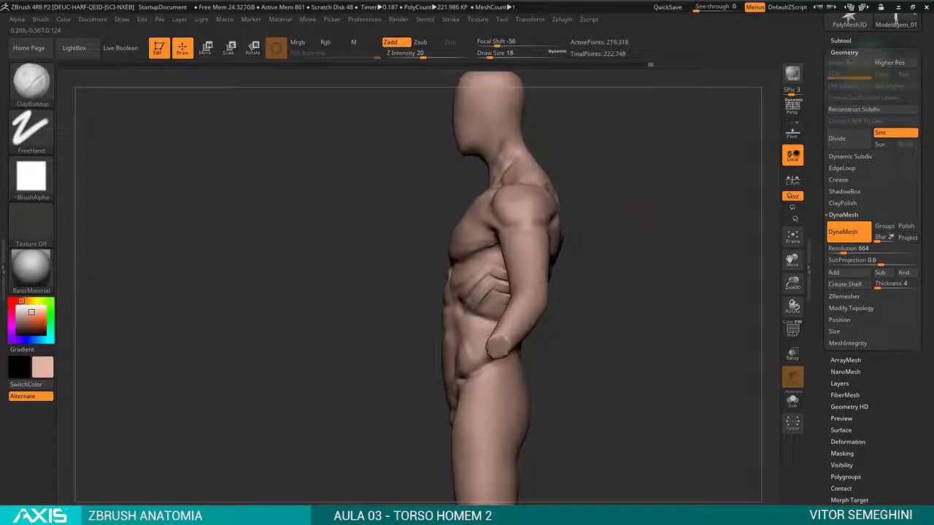
{"action": "mouse_move", "coordinate": [607, 209]}
{"action": "left_mouse_down"}
{"action": "mouse_move", "coordinate": [651, 206]}
{"action": "mouse_move", "coordinate": [509, 216]}
{"action": "left_mouse_up"}
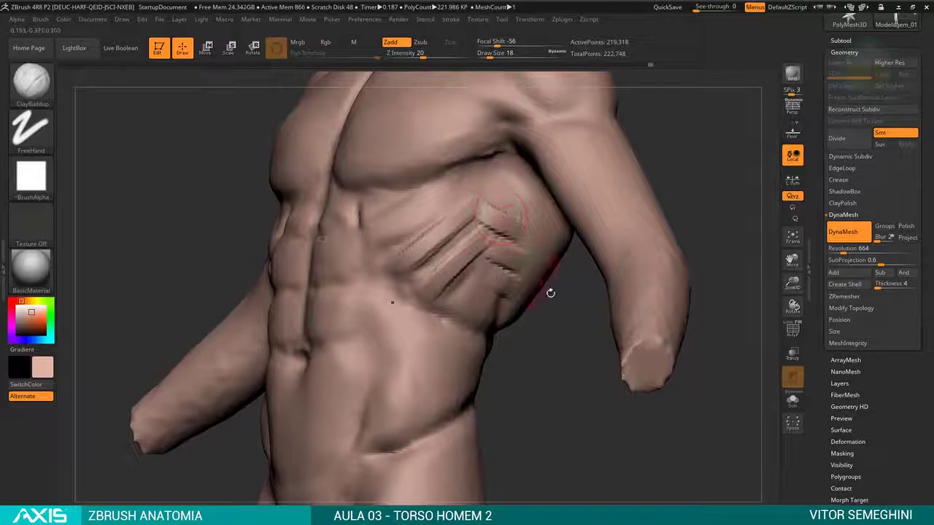
{"action": "mouse_move", "coordinate": [550, 293]}
{"action": "left_mouse_down"}
{"action": "mouse_move", "coordinate": [563, 317]}
{"action": "mouse_move", "coordinate": [510, 234]}
{"action": "left_mouse_up"}
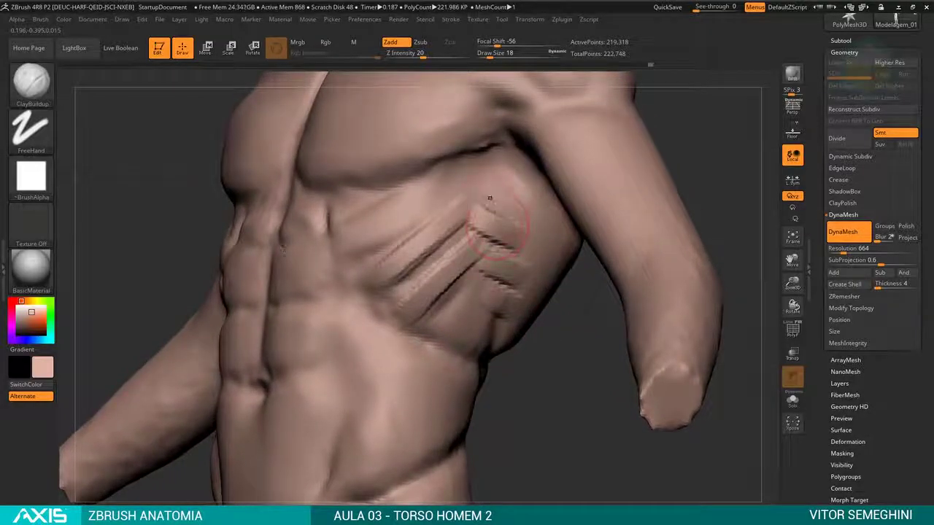
- Carve three short diagonal grooves on the ribcage side
{"action": "key", "text": "ctrl"}
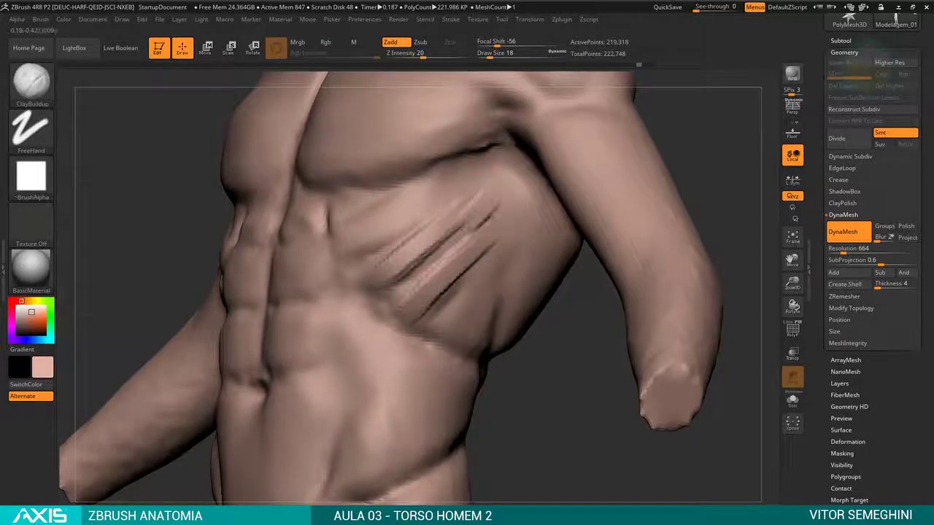
{"action": "left_click_drag", "start_coordinate": [459, 245], "coordinate": [495, 212]}
{"action": "mouse_move", "coordinate": [468, 279]}
{"action": "left_mouse_down"}
{"action": "mouse_move", "coordinate": [508, 229]}
{"action": "mouse_move", "coordinate": [512, 247]}
{"action": "left_mouse_up"}
{"action": "left_click_drag", "start_coordinate": [482, 306], "coordinate": [510, 257]}
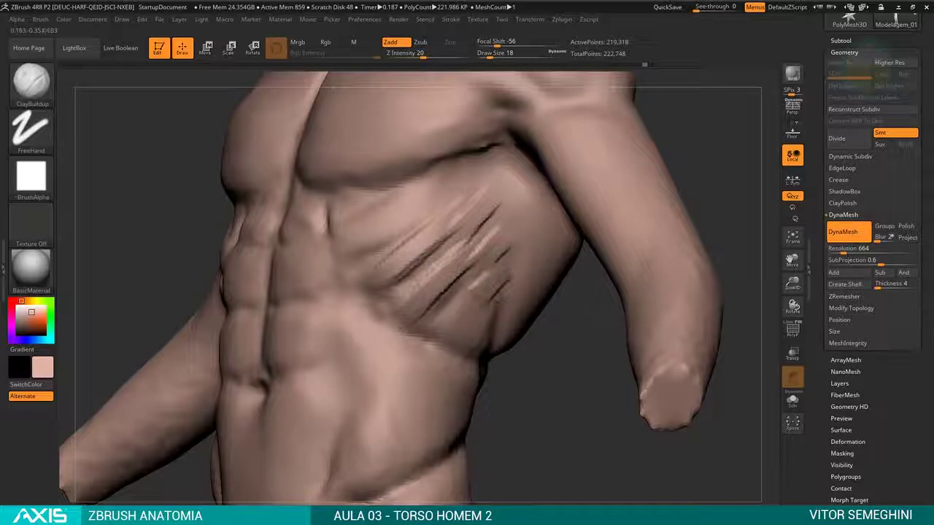
{"action": "key", "text": "alt+Tab"}
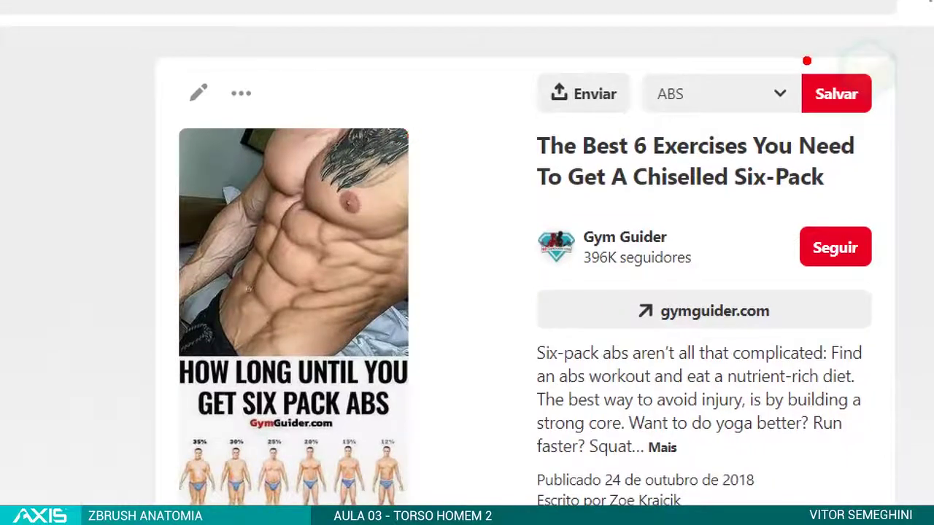
- Draw a red looping arrow over the six-pack photo, plus marks near the chest and torso side
{"action": "mouse_move", "coordinate": [431, 137]}
{"action": "left_mouse_down"}
{"action": "mouse_move", "coordinate": [511, 156]}
{"action": "mouse_move", "coordinate": [598, 271]}
{"action": "mouse_move", "coordinate": [501, 365]}
{"action": "left_mouse_up"}
{"action": "left_click_drag", "start_coordinate": [593, 269], "coordinate": [460, 409]}
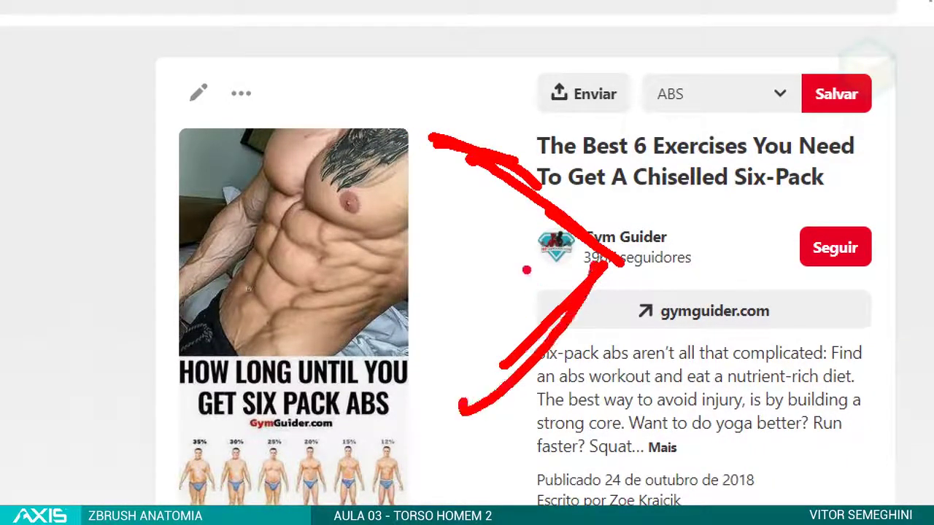
{"action": "mouse_move", "coordinate": [527, 252]}
{"action": "left_mouse_down"}
{"action": "mouse_move", "coordinate": [470, 325]}
{"action": "mouse_move", "coordinate": [461, 407]}
{"action": "left_mouse_up"}
{"action": "left_click_drag", "start_coordinate": [387, 159], "coordinate": [524, 254]}
{"action": "left_click_drag", "start_coordinate": [419, 196], "coordinate": [526, 251]}
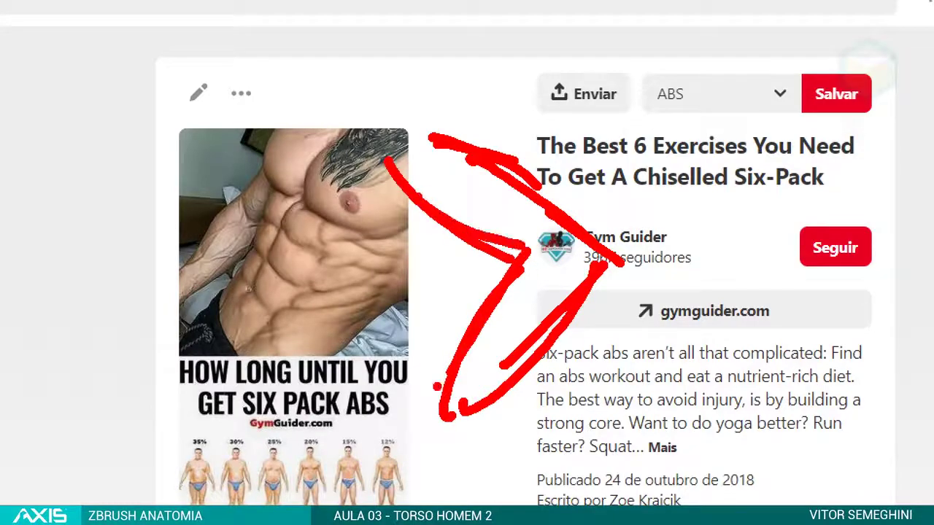
{"action": "mouse_move", "coordinate": [446, 378]}
{"action": "left_mouse_down"}
{"action": "mouse_move", "coordinate": [402, 368]}
{"action": "mouse_move", "coordinate": [432, 419]}
{"action": "left_mouse_up"}
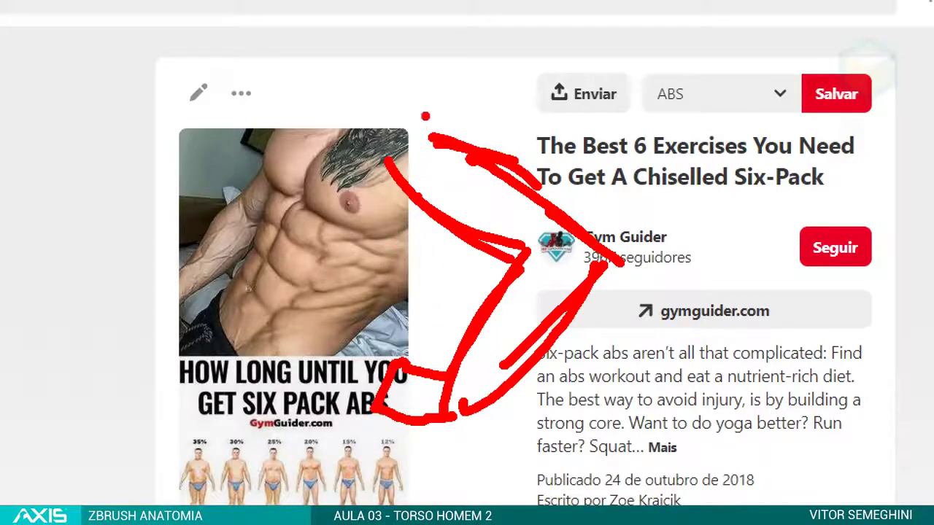
{"action": "mouse_move", "coordinate": [420, 122]}
{"action": "left_mouse_down"}
{"action": "mouse_move", "coordinate": [383, 173]}
{"action": "mouse_move", "coordinate": [414, 215]}
{"action": "left_mouse_up"}
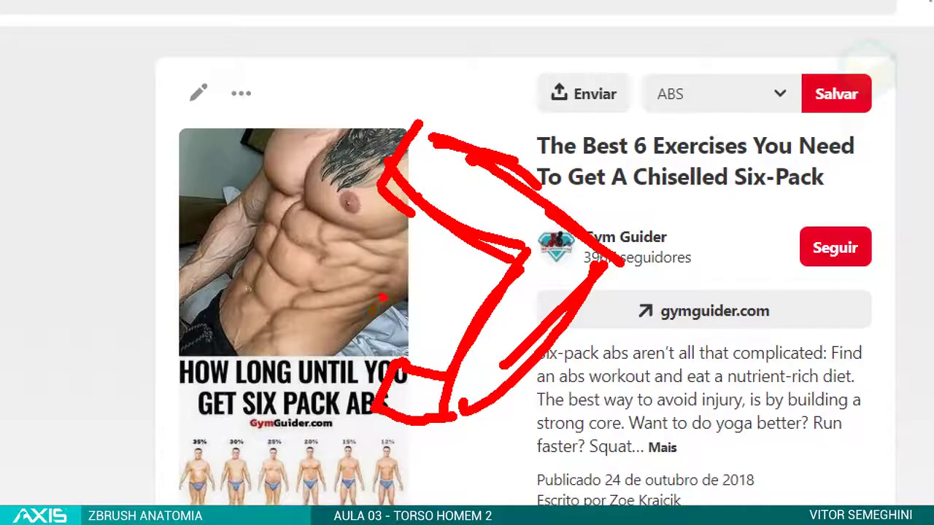
{"action": "left_click_drag", "start_coordinate": [363, 253], "coordinate": [380, 294]}
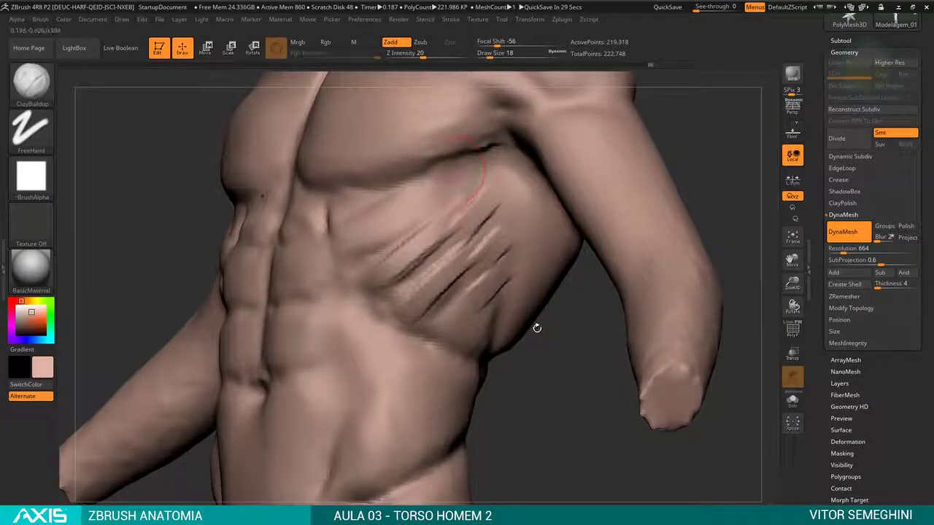
- Carve three grooves along the ribs and smooth a light rib stroke
{"action": "key", "text": "ctrl"}
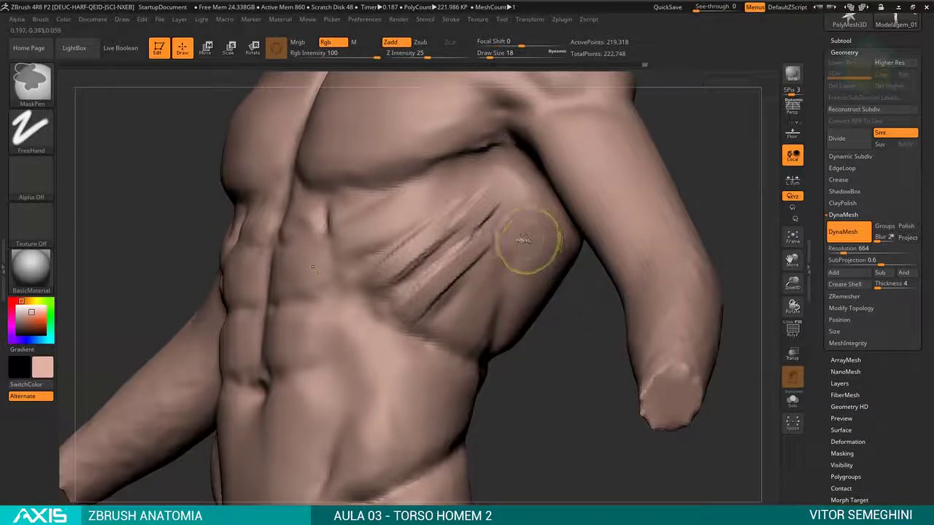
{"action": "mouse_move", "coordinate": [552, 333]}
{"action": "left_mouse_down"}
{"action": "mouse_move", "coordinate": [562, 340]}
{"action": "mouse_move", "coordinate": [494, 259]}
{"action": "left_mouse_up"}
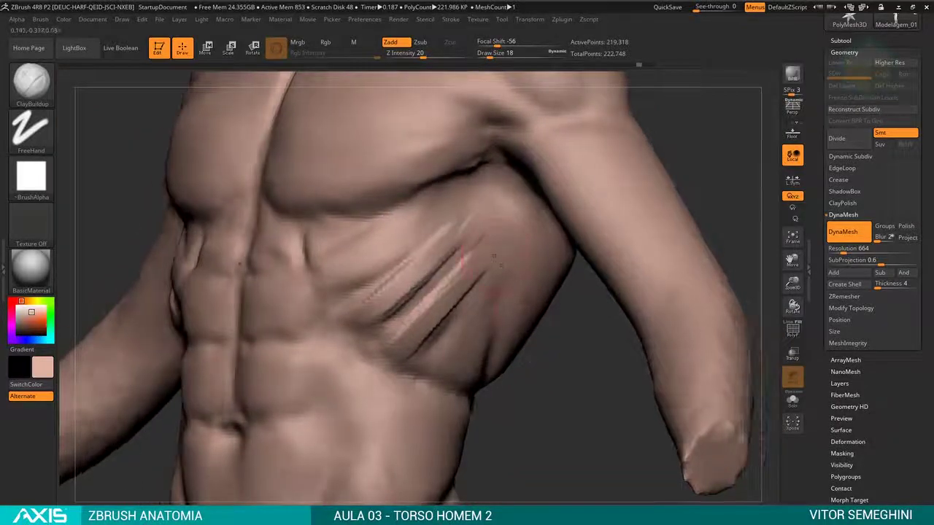
{"action": "left_click_drag", "start_coordinate": [487, 214], "coordinate": [483, 271]}
{"action": "left_click_drag", "start_coordinate": [501, 232], "coordinate": [508, 295]}
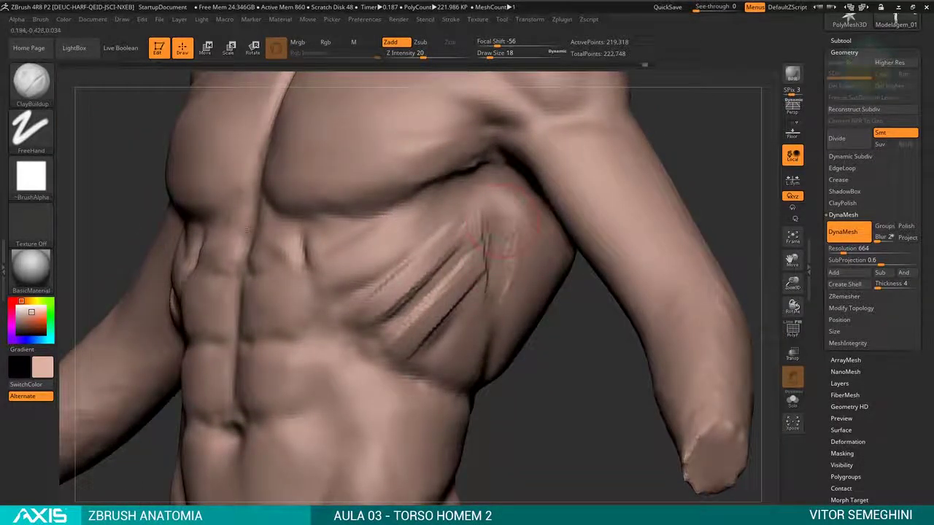
{"action": "mouse_move", "coordinate": [513, 220]}
{"action": "left_mouse_down"}
{"action": "mouse_move", "coordinate": [511, 286]}
{"action": "mouse_move", "coordinate": [485, 221]}
{"action": "mouse_move", "coordinate": [480, 254]}
{"action": "left_mouse_up"}
{"action": "key", "text": "shift"}
{"action": "mouse_move", "coordinate": [544, 344]}
{"action": "left_mouse_down"}
{"action": "mouse_move", "coordinate": [572, 365]}
{"action": "mouse_move", "coordinate": [548, 362]}
{"action": "mouse_move", "coordinate": [484, 198]}
{"action": "mouse_move", "coordinate": [537, 274]}
{"action": "mouse_move", "coordinate": [555, 328]}
{"action": "left_mouse_up"}
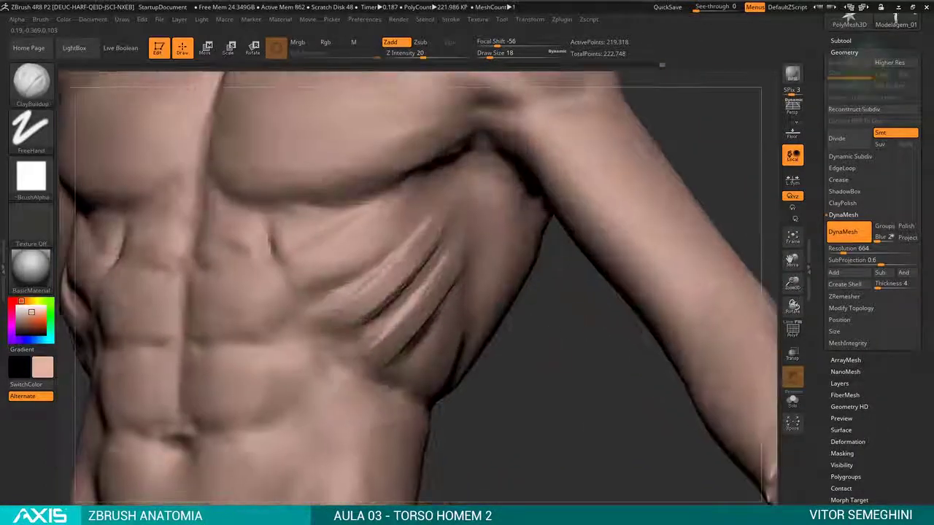
- Select DamStandard and turn the chest frontward, then slightly toward the flank
{"action": "key", "text": "b"}
{"action": "key", "text": "d"}
{"action": "key", "text": "s"}
{"action": "mouse_move", "coordinate": [536, 280]}
{"action": "left_mouse_down"}
{"action": "mouse_move", "coordinate": [486, 183]}
{"action": "mouse_move", "coordinate": [447, 142]}
{"action": "mouse_move", "coordinate": [481, 208]}
{"action": "left_mouse_up"}
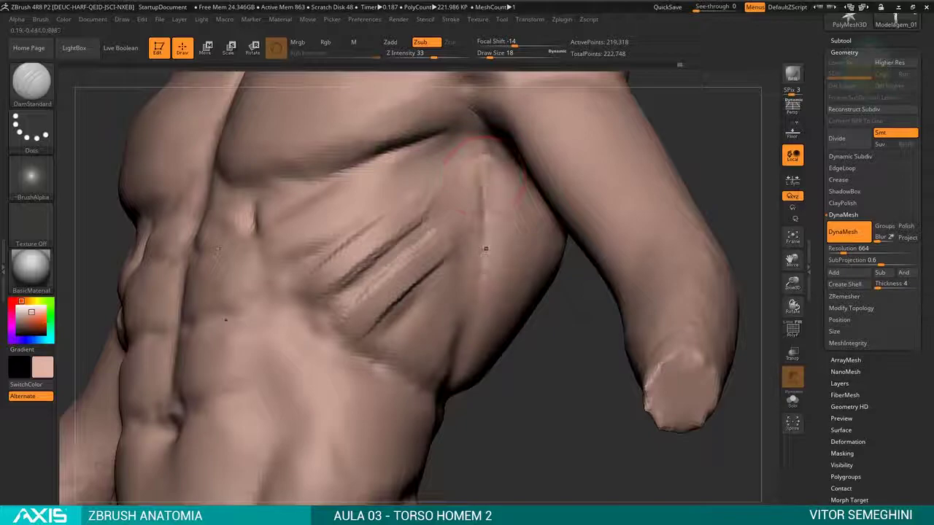
{"action": "left_click_drag", "start_coordinate": [525, 359], "coordinate": [522, 353]}
- Lay three raised ClayBuildup strips along the ribcage side beneath the chest
{"action": "key", "text": "b"}
{"action": "key", "text": "c"}
{"action": "key", "text": "b"}
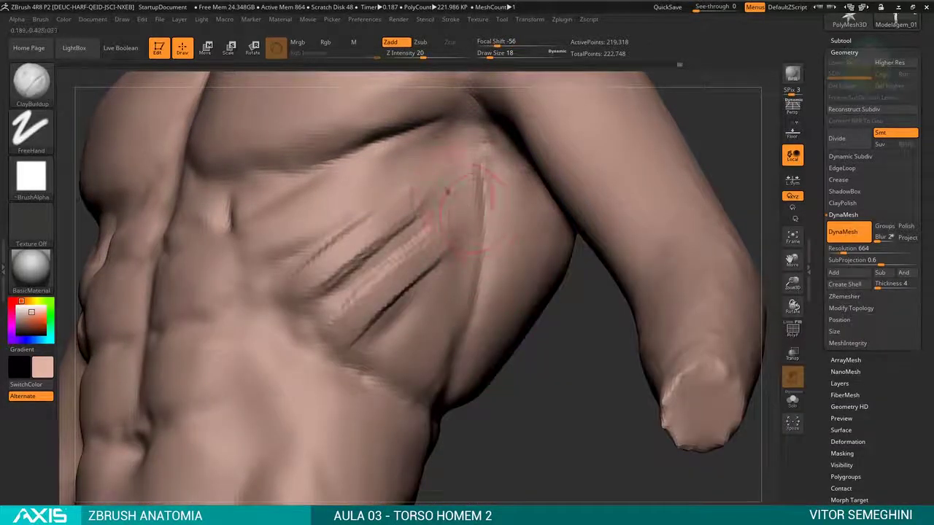
{"action": "left_click_drag", "start_coordinate": [430, 194], "coordinate": [476, 225]}
{"action": "left_click_drag", "start_coordinate": [427, 273], "coordinate": [471, 283]}
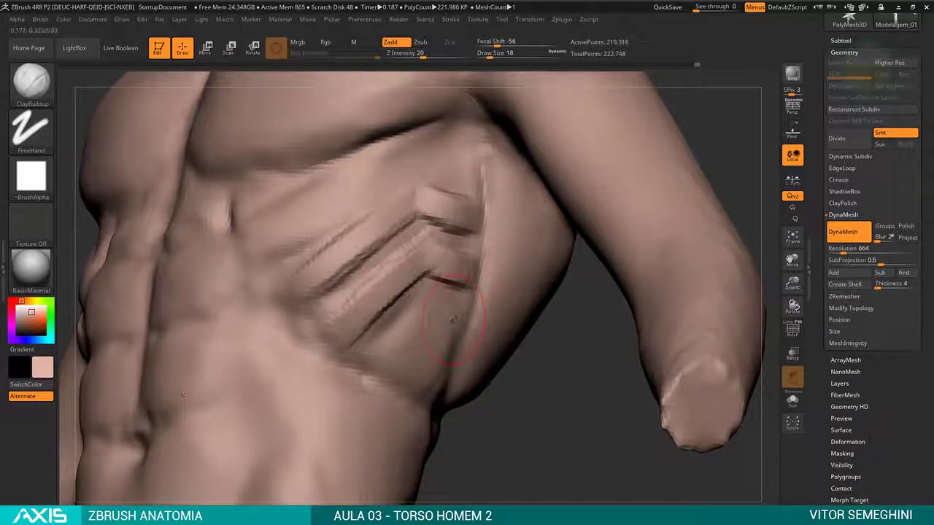
{"action": "mouse_move", "coordinate": [452, 318]}
{"action": "left_mouse_down"}
{"action": "mouse_move", "coordinate": [447, 337]}
{"action": "mouse_move", "coordinate": [547, 325]}
{"action": "mouse_move", "coordinate": [529, 219]}
{"action": "mouse_move", "coordinate": [543, 249]}
{"action": "left_mouse_up"}
- Set the Move brush with Dots stroke at about size 31 and push the abdomen and flank forms
{"action": "key", "text": "b"}
{"action": "key", "text": "m"}
{"action": "key", "text": "v"}
{"action": "key", "text": "space"}
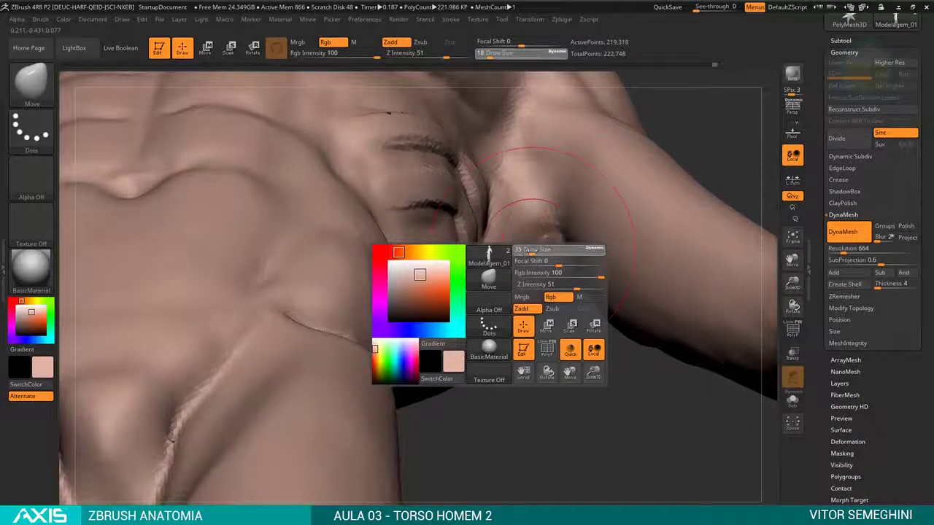
{"action": "mouse_move", "coordinate": [554, 321]}
{"action": "left_mouse_down"}
{"action": "mouse_move", "coordinate": [565, 329]}
{"action": "mouse_move", "coordinate": [542, 294]}
{"action": "mouse_move", "coordinate": [523, 307]}
{"action": "mouse_move", "coordinate": [514, 201]}
{"action": "mouse_move", "coordinate": [444, 186]}
{"action": "mouse_move", "coordinate": [473, 210]}
{"action": "mouse_move", "coordinate": [325, 251]}
{"action": "mouse_move", "coordinate": [575, 165]}
{"action": "left_mouse_up"}
{"action": "key", "text": "space"}
{"action": "key", "text": "ctrl"}
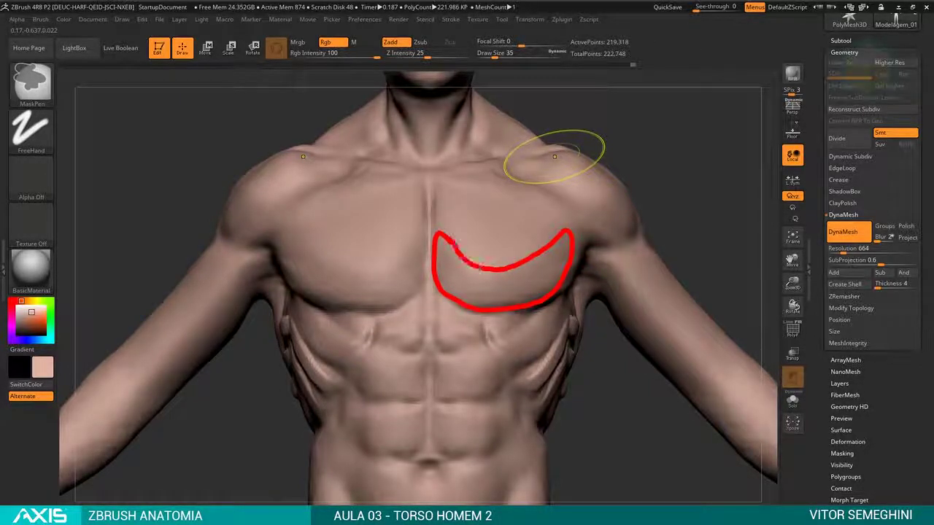
{"action": "left_click_drag", "start_coordinate": [486, 205], "coordinate": [525, 255]}
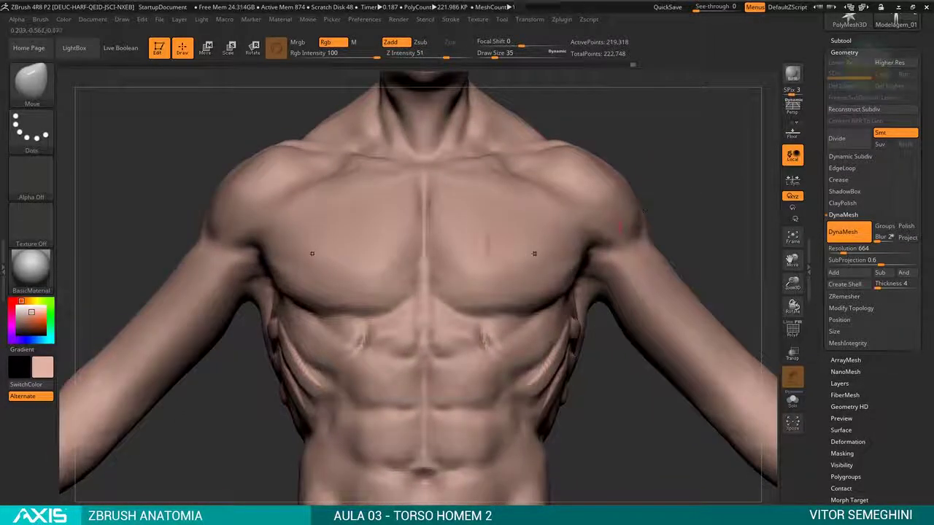
{"action": "mouse_move", "coordinate": [519, 206]}
{"action": "left_mouse_down"}
{"action": "mouse_move", "coordinate": [663, 178]}
{"action": "mouse_move", "coordinate": [636, 199]}
{"action": "left_mouse_up"}
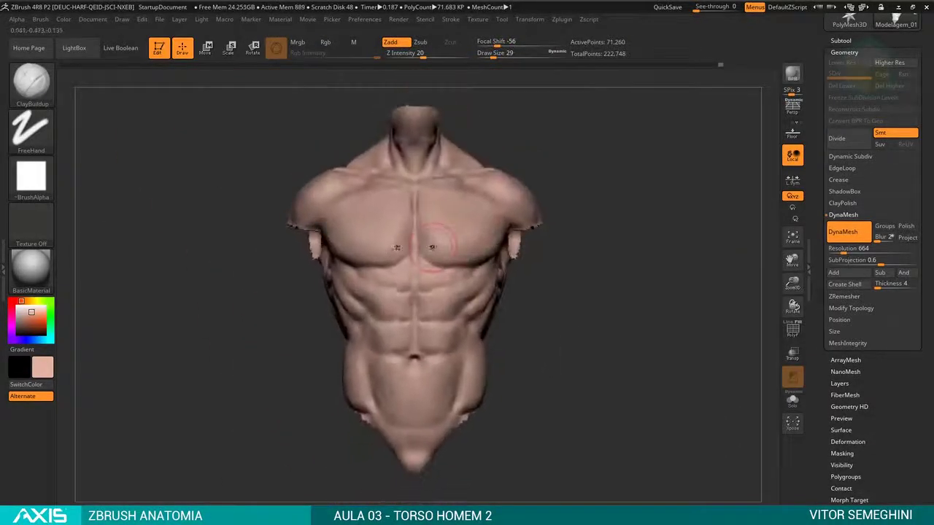
- Enlarge the Move brush to size 80 and compare the torso against the male anatomy reference
{"action": "key", "text": "space"}
{"action": "left_click_drag", "start_coordinate": [444, 237], "coordinate": [443, 237]}
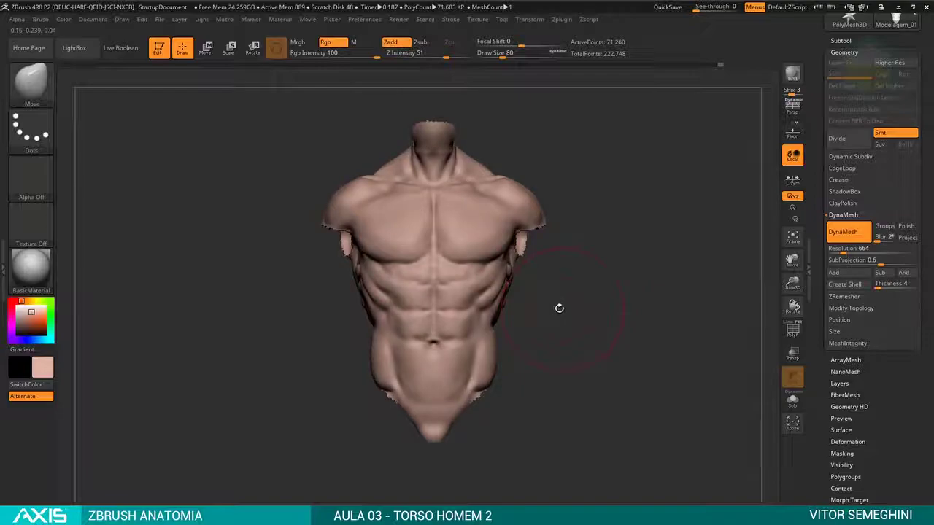
{"action": "key", "text": "alt+Tab"}
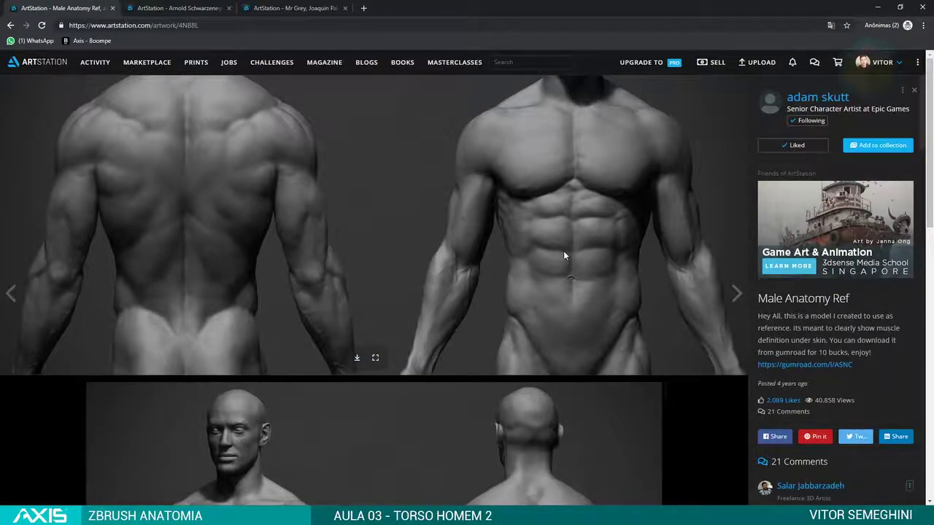
{"action": "key", "text": "alt+Tab"}
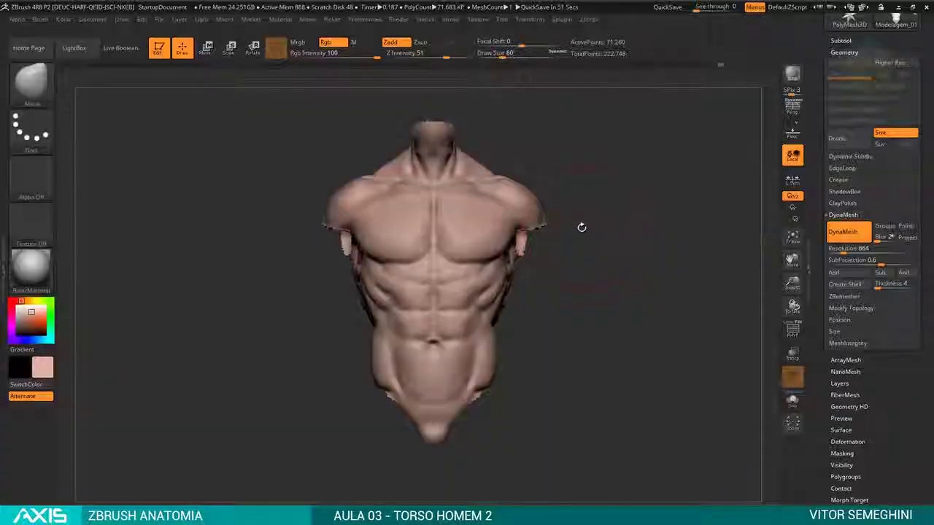
{"action": "mouse_move", "coordinate": [589, 278]}
{"action": "left_mouse_down"}
{"action": "mouse_move", "coordinate": [595, 258]}
{"action": "mouse_move", "coordinate": [465, 195]}
{"action": "left_mouse_up"}
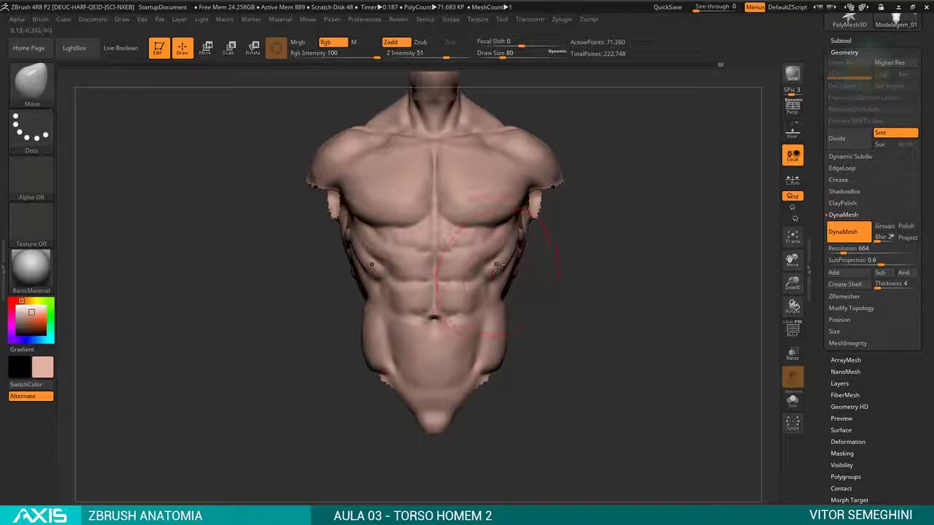
{"action": "key", "text": "alt+Tab"}
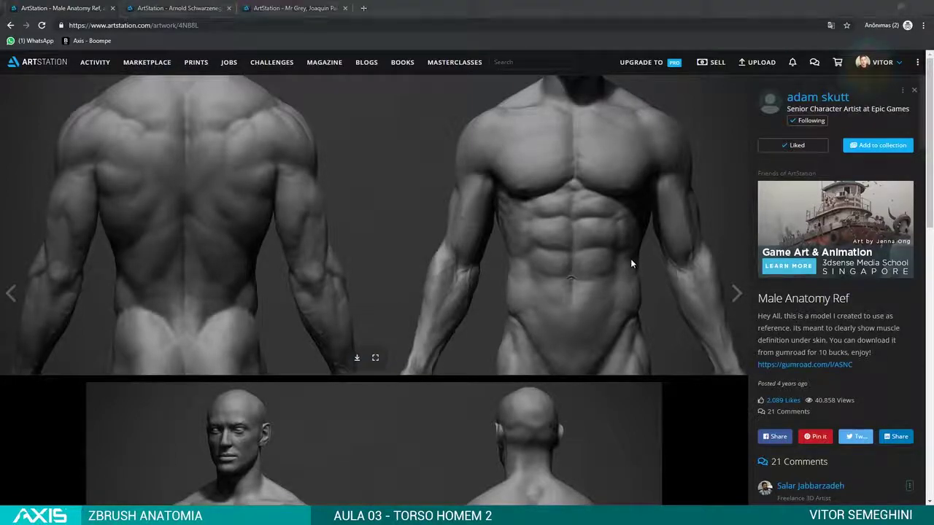
{"action": "key", "text": "alt+Tab"}
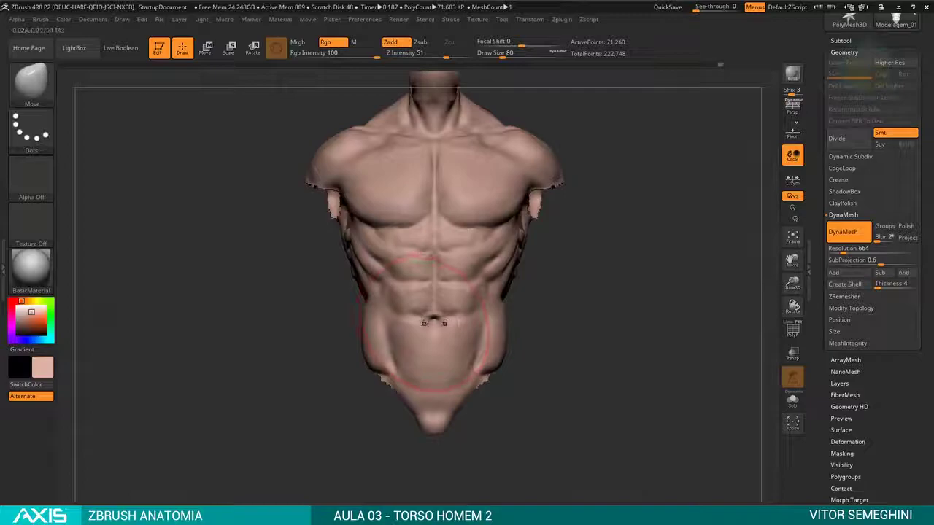
- Lift the navel area slightly upward and tilt the view to check it
{"action": "left_click_drag", "start_coordinate": [433, 321], "coordinate": [434, 312]}
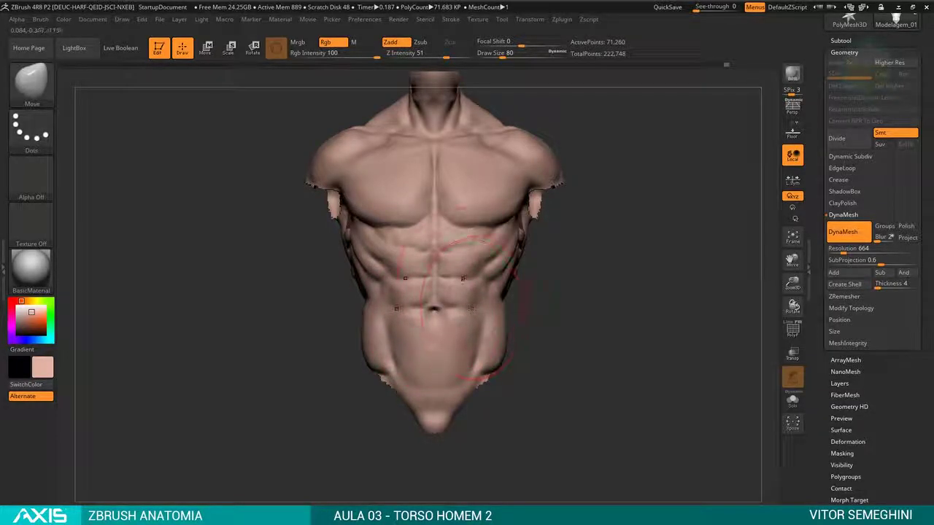
{"action": "left_click_drag", "start_coordinate": [539, 204], "coordinate": [520, 295]}
{"action": "key", "text": "ctrl"}
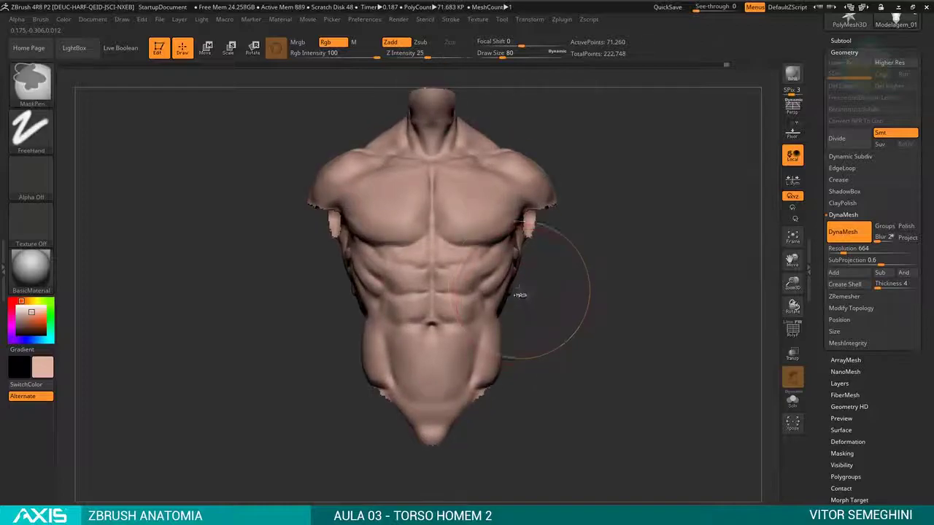
{"action": "left_click_drag", "start_coordinate": [449, 318], "coordinate": [428, 323]}
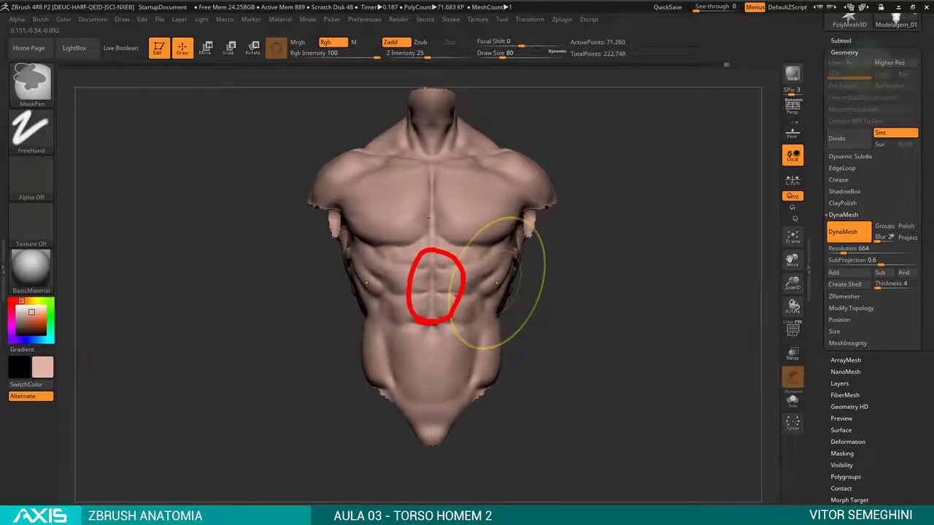
{"action": "left_click_drag", "start_coordinate": [437, 162], "coordinate": [458, 187]}
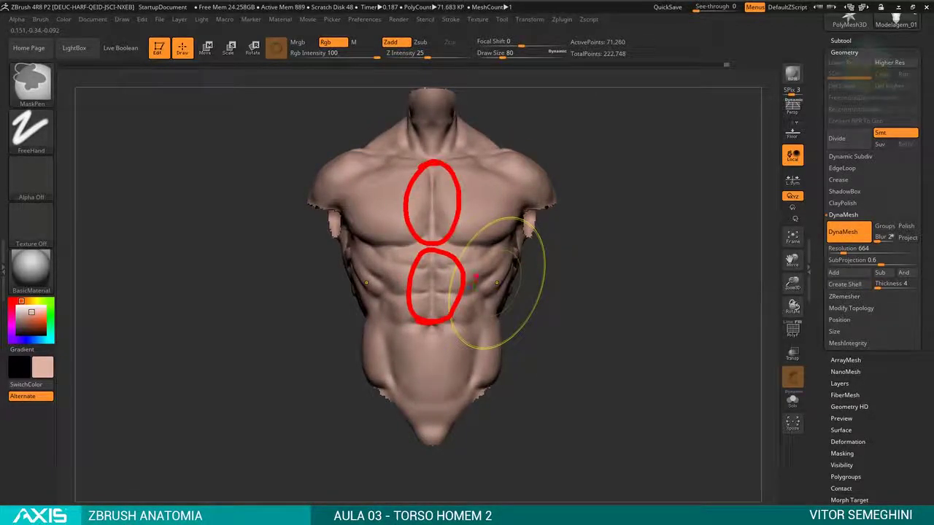
{"action": "mouse_move", "coordinate": [563, 265]}
{"action": "left_mouse_down"}
{"action": "mouse_move", "coordinate": [571, 282]}
{"action": "mouse_move", "coordinate": [599, 291]}
{"action": "mouse_move", "coordinate": [559, 292]}
{"action": "left_mouse_up"}
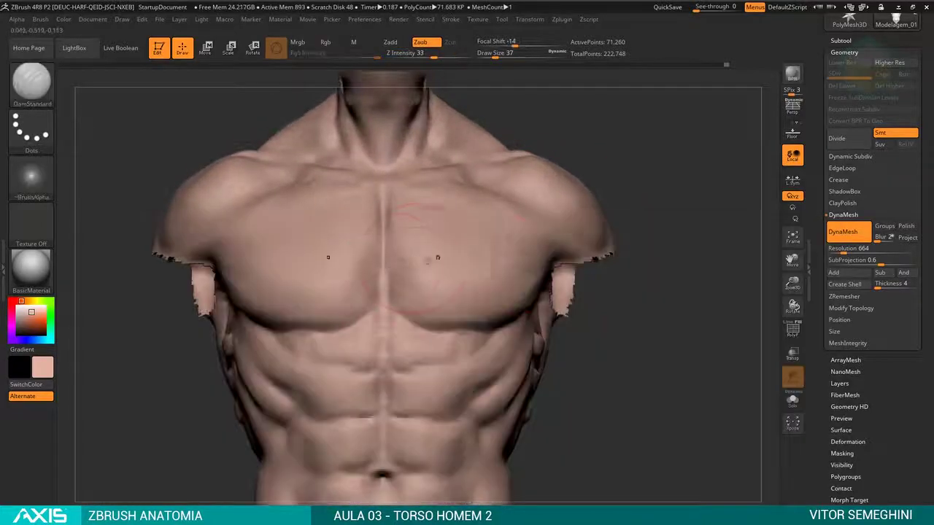
{"action": "key", "text": "b"}
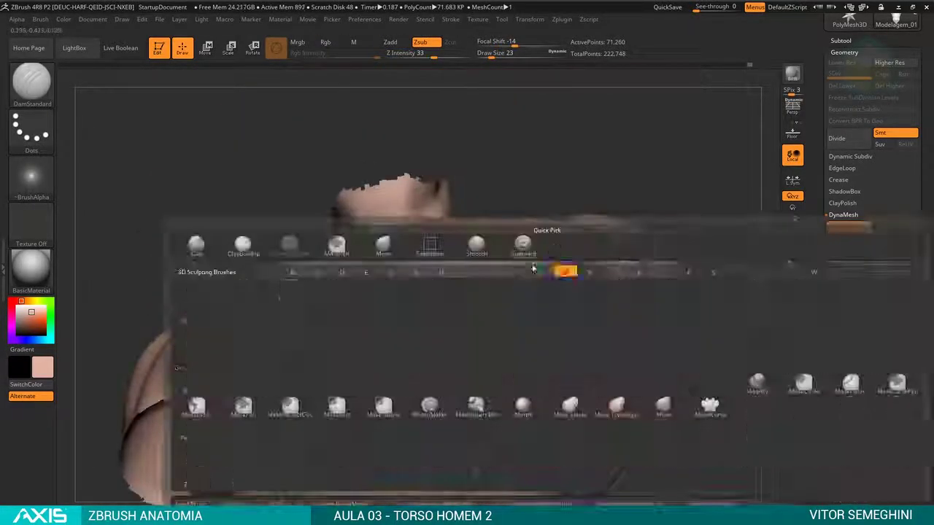
{"action": "key", "text": "m"}
{"action": "key", "text": "v"}
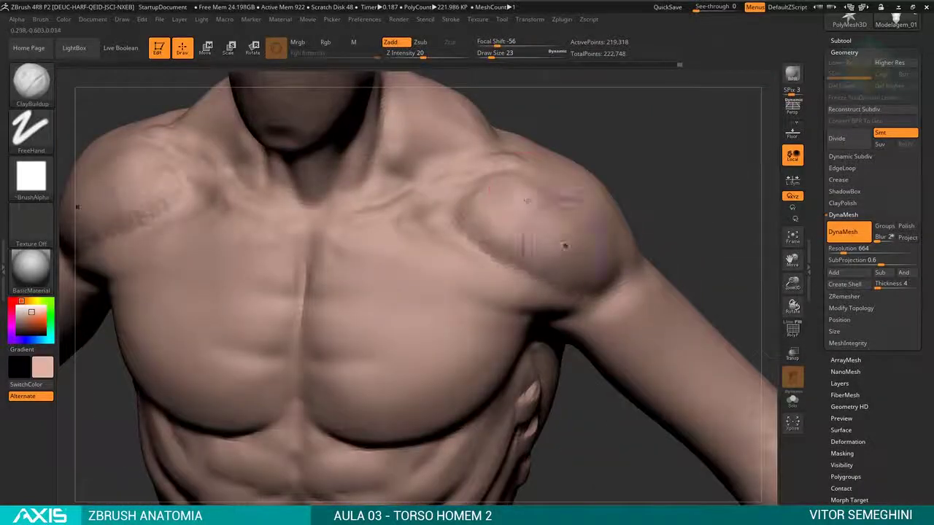
{"action": "left_click_drag", "start_coordinate": [563, 246], "coordinate": [552, 238]}
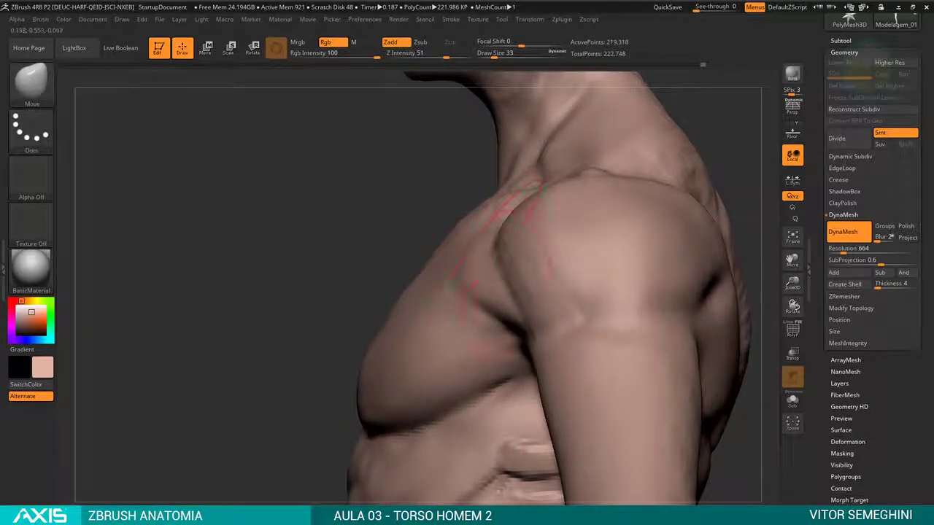
{"action": "left_click_drag", "start_coordinate": [371, 254], "coordinate": [452, 252]}
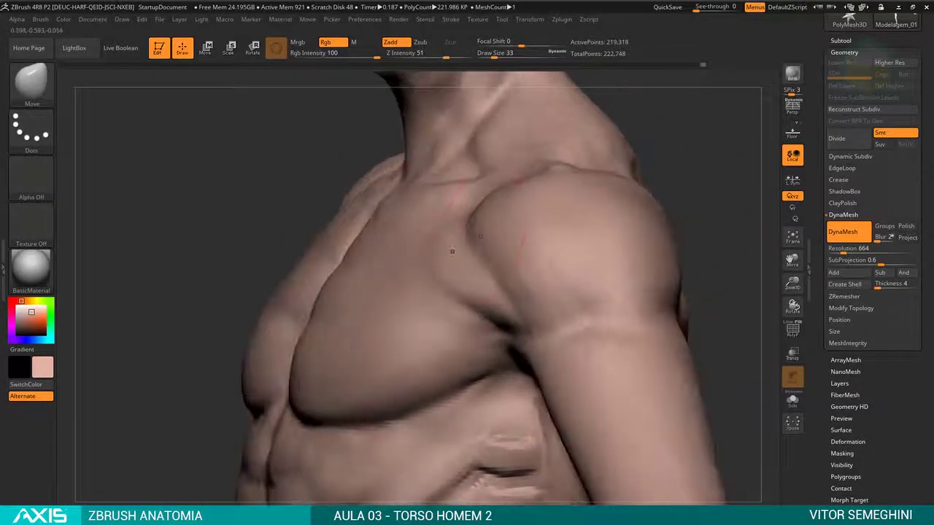
{"action": "left_click_drag", "start_coordinate": [663, 183], "coordinate": [529, 206]}
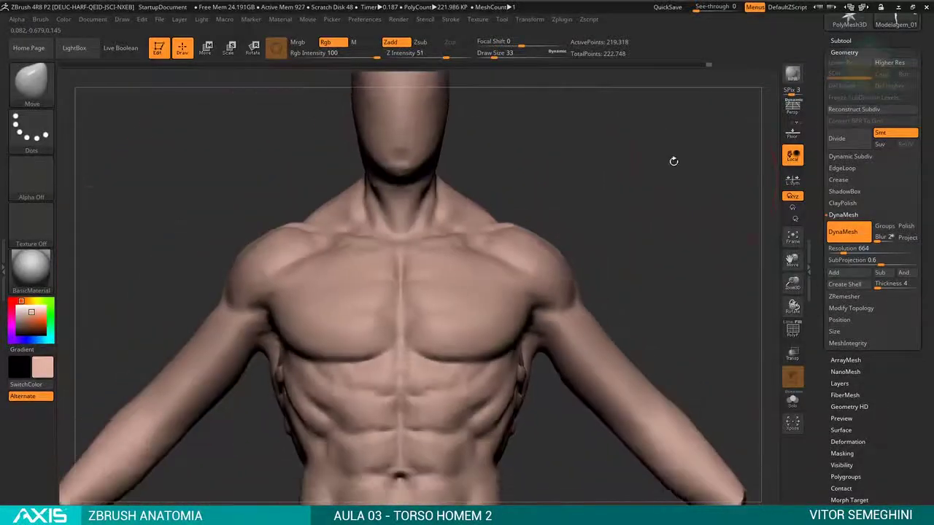
- Zoom and orbit around the chest, neck and left shoulder to inspect the forms
{"action": "left_click_drag", "start_coordinate": [673, 169], "coordinate": [673, 241], "text": "alt"}
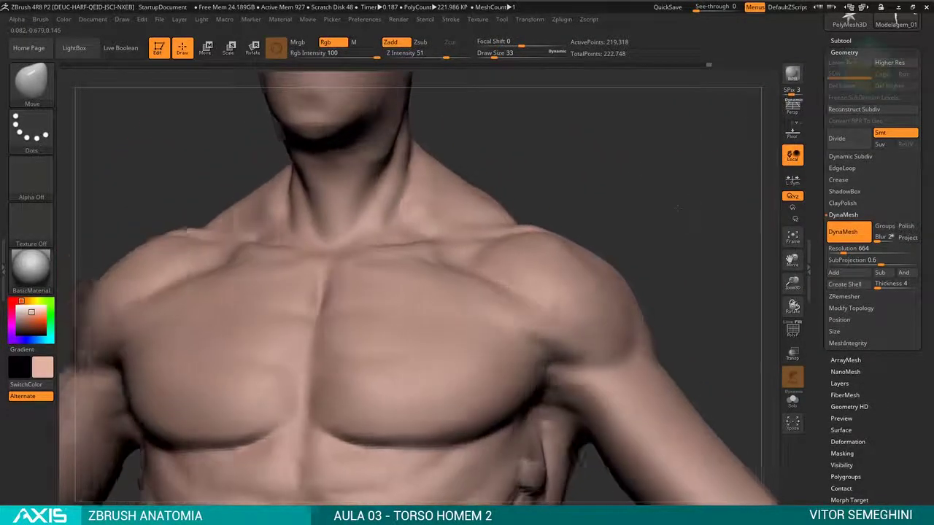
{"action": "left_click_drag", "start_coordinate": [555, 182], "coordinate": [555, 226], "text": "alt"}
{"action": "mouse_move", "coordinate": [526, 337]}
{"action": "left_mouse_down", "text": "alt"}
{"action": "mouse_move", "coordinate": [558, 286]}
{"action": "mouse_move", "coordinate": [650, 202]}
{"action": "mouse_move", "coordinate": [592, 215]}
{"action": "mouse_move", "coordinate": [574, 207]}
{"action": "mouse_move", "coordinate": [642, 219]}
{"action": "mouse_move", "coordinate": [662, 233]}
{"action": "left_mouse_up", "text": "alt"}
{"action": "mouse_move", "coordinate": [577, 204]}
{"action": "left_mouse_down"}
{"action": "mouse_move", "coordinate": [438, 212]}
{"action": "mouse_move", "coordinate": [467, 213]}
{"action": "left_mouse_up"}
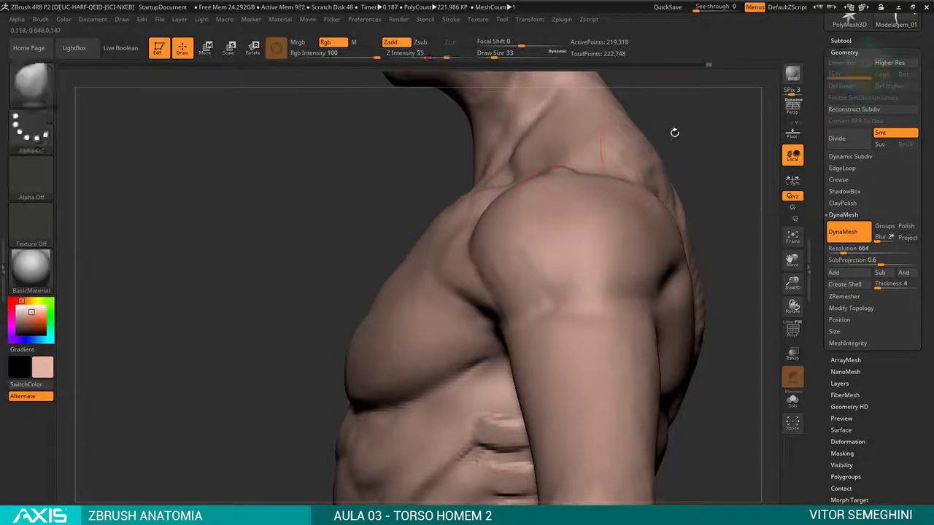
{"action": "mouse_move", "coordinate": [674, 132]}
{"action": "left_mouse_down"}
{"action": "mouse_move", "coordinate": [666, 209]}
{"action": "mouse_move", "coordinate": [562, 241]}
{"action": "mouse_move", "coordinate": [533, 240]}
{"action": "mouse_move", "coordinate": [648, 214]}
{"action": "left_mouse_up"}
- Switch to the DamStandard brush cutting inward and reframe on the shoulder
{"action": "key", "text": "space"}
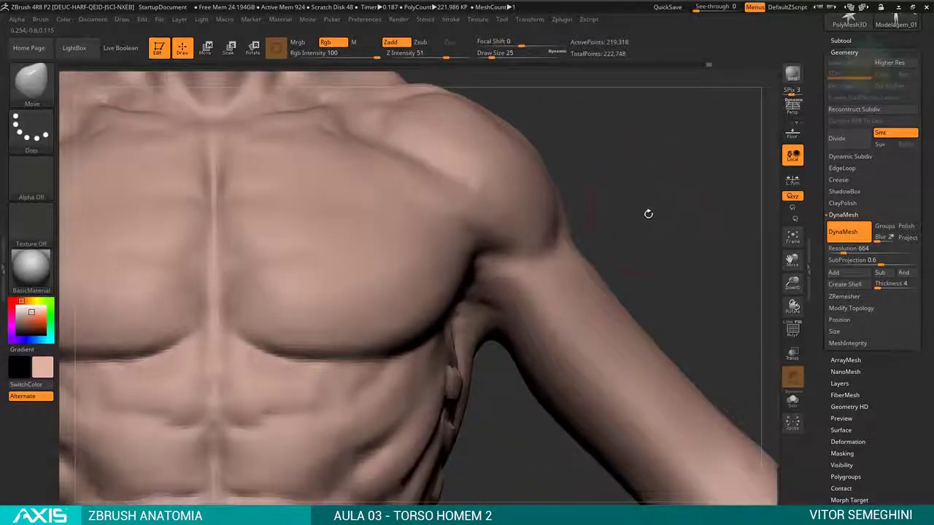
{"action": "key", "text": "b"}
{"action": "key", "text": "d"}
{"action": "key", "text": "s"}
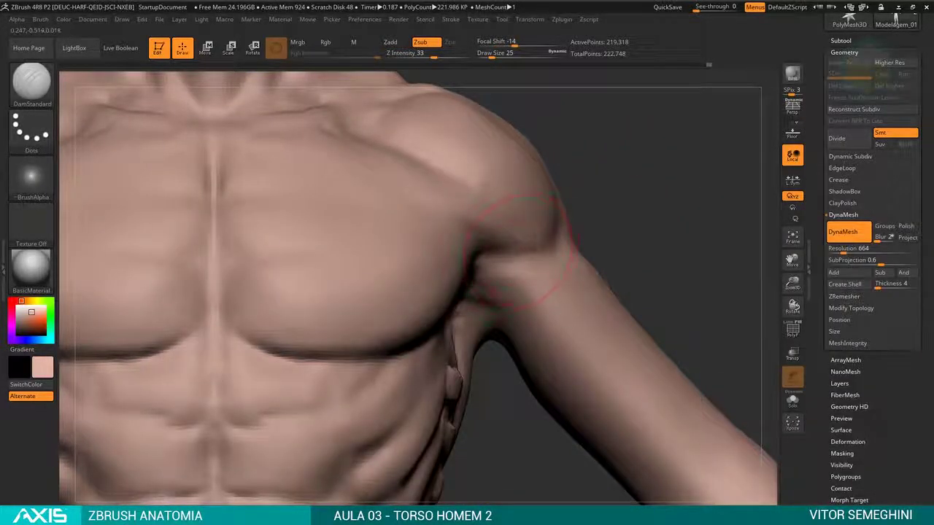
{"action": "mouse_move", "coordinate": [576, 241]}
{"action": "left_mouse_down"}
{"action": "mouse_move", "coordinate": [641, 242]}
{"action": "mouse_move", "coordinate": [645, 258]}
{"action": "left_mouse_up"}
- Smooth the marks on the front shoulder and deltoid surface
{"action": "key", "text": "shift"}
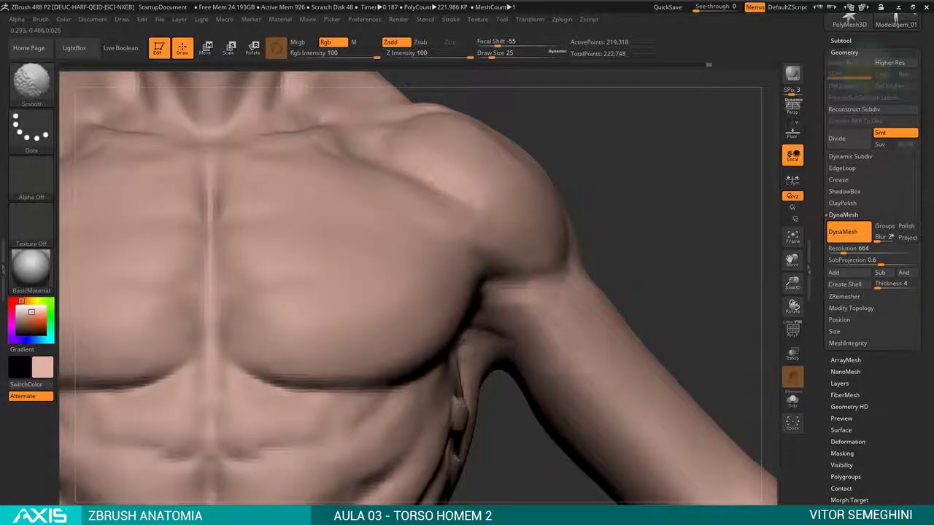
{"action": "mouse_move", "coordinate": [595, 321]}
{"action": "left_mouse_down", "text": "shift"}
{"action": "mouse_move", "coordinate": [640, 313]}
{"action": "mouse_move", "coordinate": [649, 241]}
{"action": "mouse_move", "coordinate": [606, 244]}
{"action": "left_mouse_up", "text": "shift"}
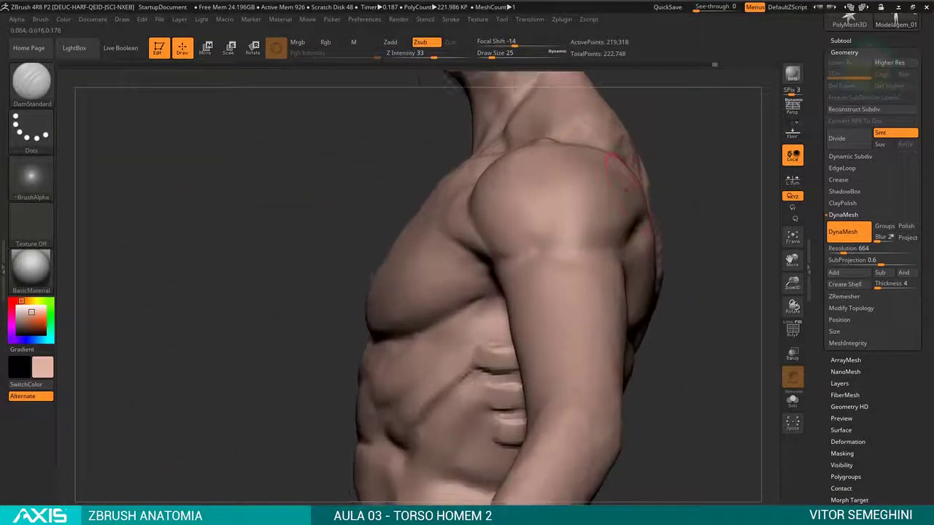
{"action": "left_click_drag", "start_coordinate": [540, 273], "coordinate": [538, 250], "text": "shift"}
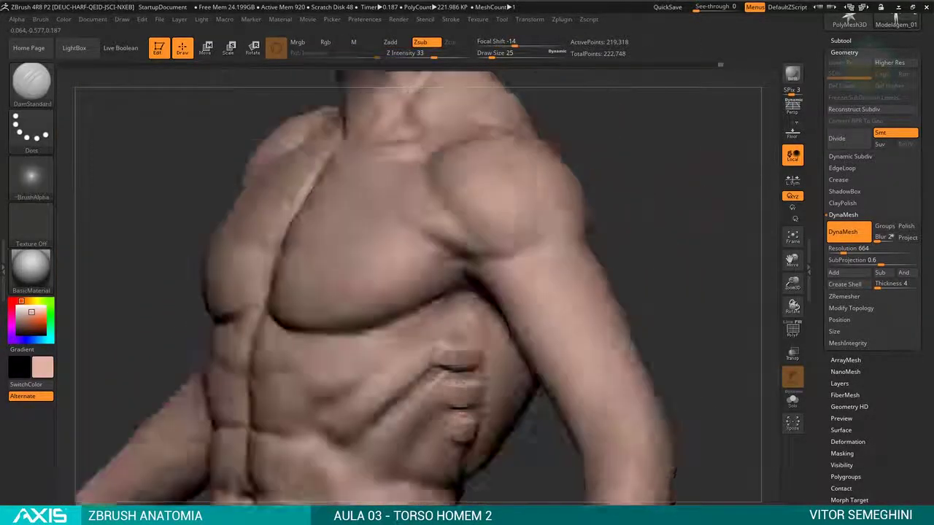
{"action": "mouse_move", "coordinate": [645, 248]}
{"action": "left_mouse_down"}
{"action": "mouse_move", "coordinate": [650, 163]}
{"action": "mouse_move", "coordinate": [620, 169]}
{"action": "mouse_move", "coordinate": [563, 210]}
{"action": "left_mouse_up"}
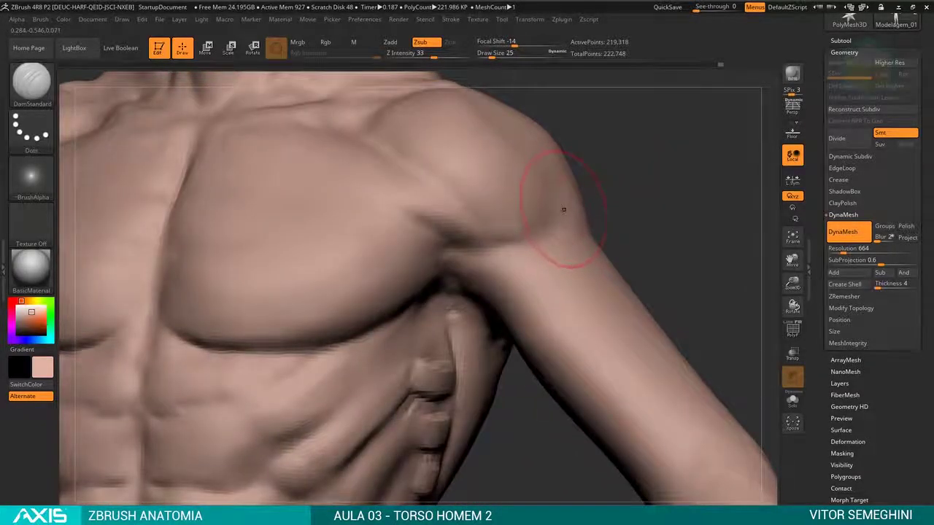
- Switch to the Move brush and view the torso's chest from front and three-quarter angles
{"action": "key", "text": "b"}
{"action": "key", "text": "m"}
{"action": "key", "text": "v"}
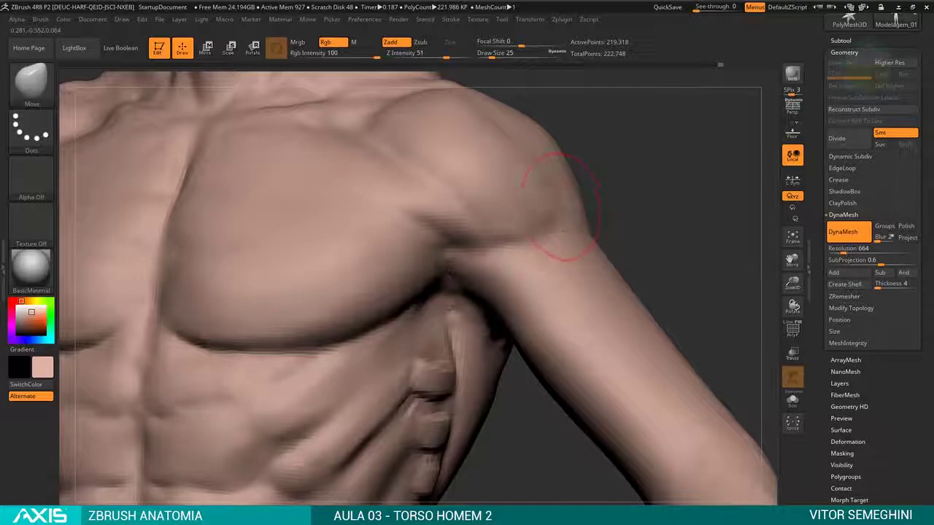
{"action": "mouse_move", "coordinate": [561, 204]}
{"action": "left_mouse_down"}
{"action": "mouse_move", "coordinate": [638, 252]}
{"action": "mouse_move", "coordinate": [605, 198]}
{"action": "mouse_move", "coordinate": [569, 184]}
{"action": "left_mouse_up"}
{"action": "key", "text": "b"}
{"action": "key", "text": "Escape"}
{"action": "key", "text": "f"}
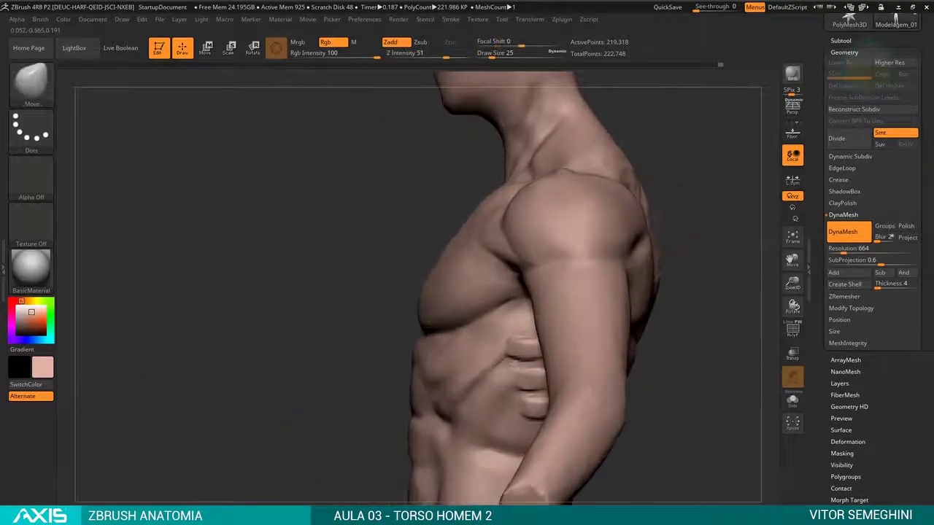
{"action": "left_click_drag", "start_coordinate": [645, 242], "coordinate": [686, 215]}
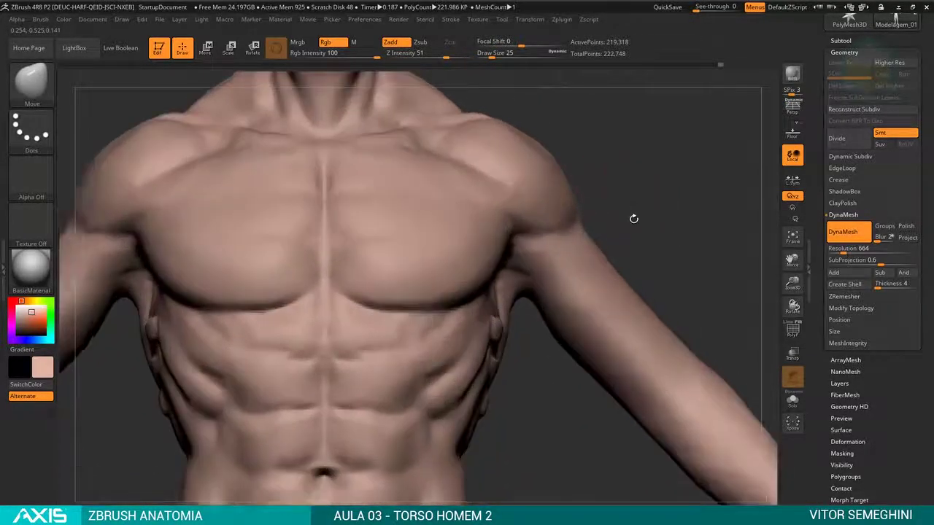
{"action": "mouse_move", "coordinate": [605, 177]}
{"action": "left_mouse_down"}
{"action": "mouse_move", "coordinate": [657, 209]}
{"action": "mouse_move", "coordinate": [497, 219]}
{"action": "left_mouse_up"}
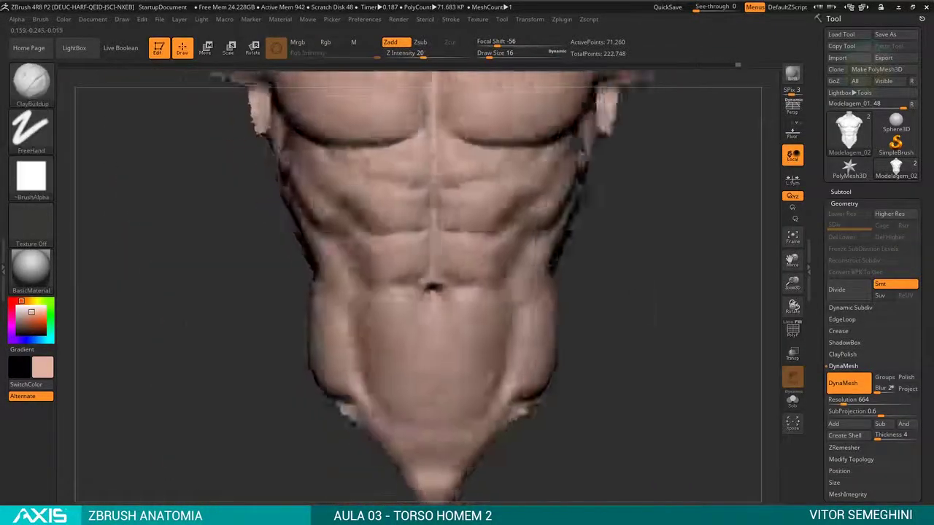
{"action": "left_click_drag", "start_coordinate": [628, 408], "coordinate": [636, 248]}
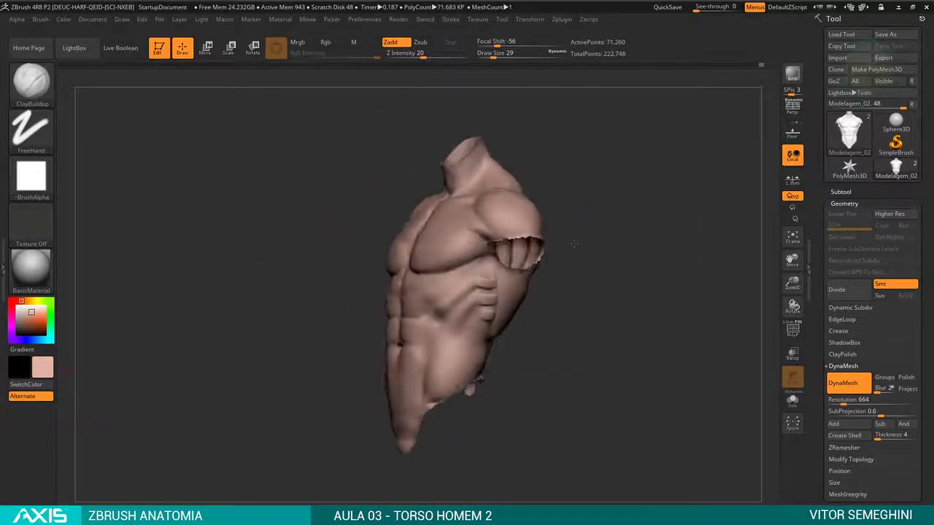
{"action": "left_click_drag", "start_coordinate": [579, 226], "coordinate": [700, 233]}
{"action": "mouse_move", "coordinate": [613, 255]}
{"action": "left_mouse_down", "text": "shift"}
{"action": "mouse_move", "coordinate": [607, 246]}
{"action": "mouse_move", "coordinate": [338, 258]}
{"action": "left_mouse_up", "text": "shift"}
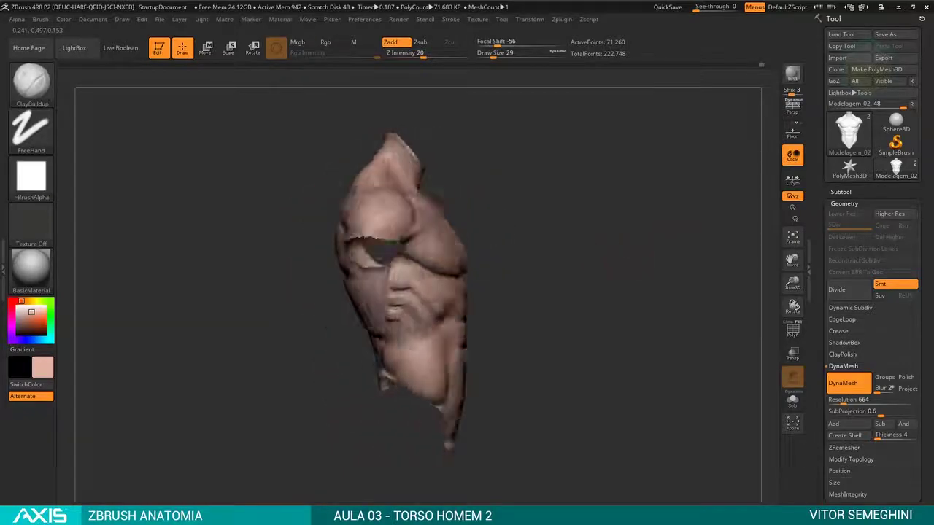
{"action": "left_click_drag", "start_coordinate": [542, 304], "coordinate": [561, 275], "text": "alt"}
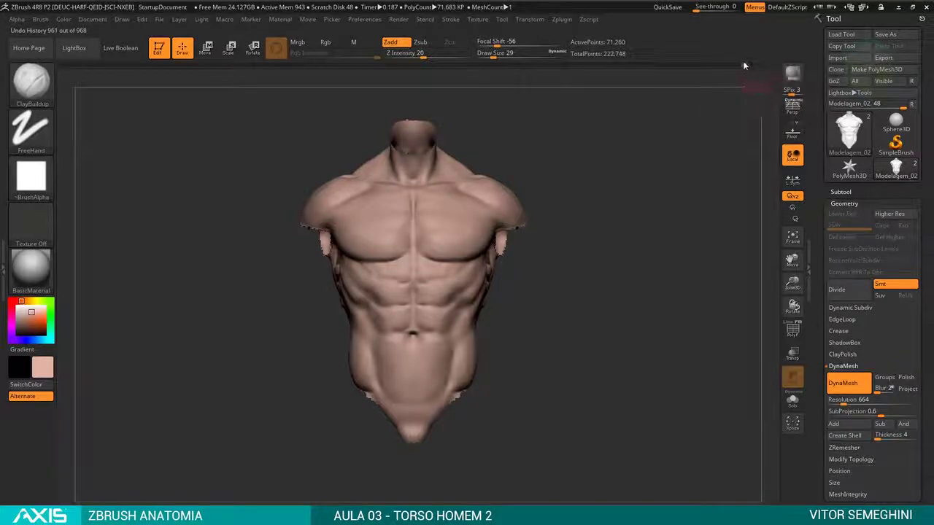
{"action": "left_click_drag", "start_coordinate": [761, 64], "coordinate": [60, 68]}
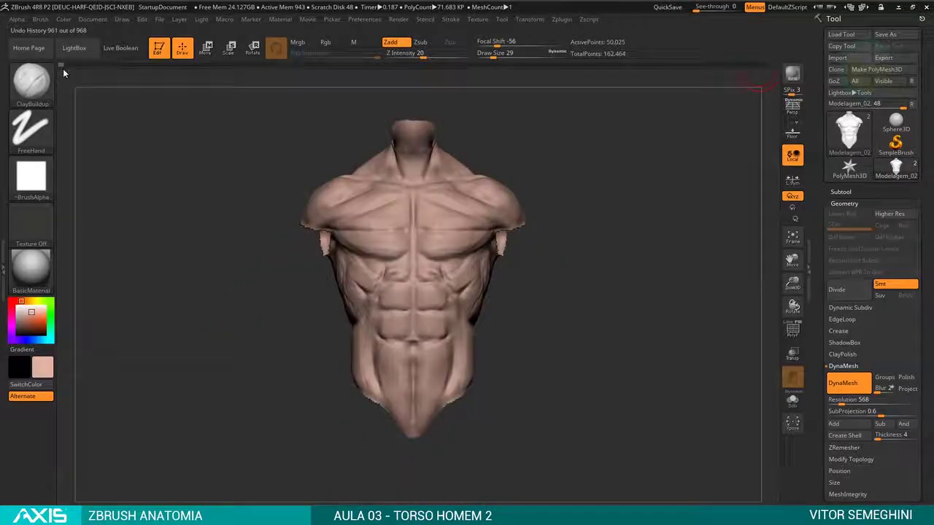
{"action": "mouse_move", "coordinate": [64, 68]}
{"action": "left_mouse_down"}
{"action": "mouse_move", "coordinate": [201, 89]}
{"action": "mouse_move", "coordinate": [398, 88]}
{"action": "mouse_move", "coordinate": [479, 99]}
{"action": "left_mouse_up"}
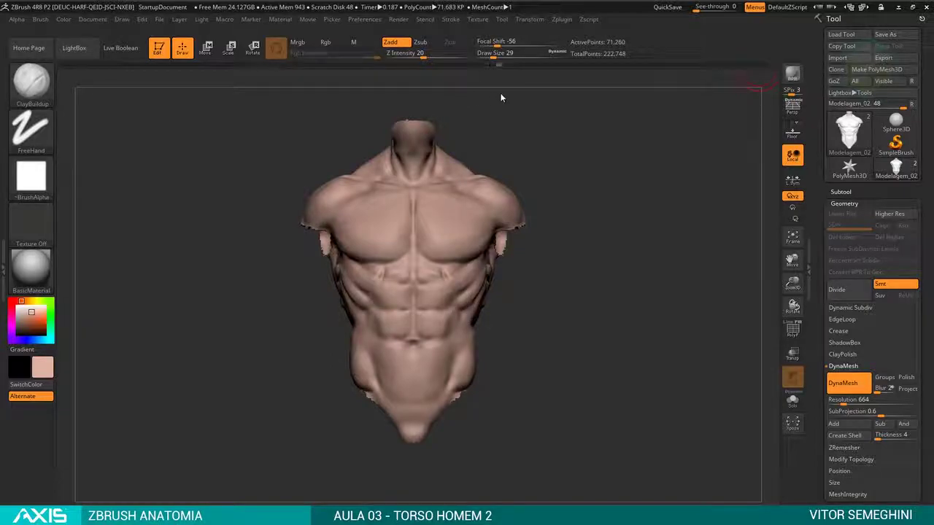
{"action": "left_click_drag", "start_coordinate": [532, 99], "coordinate": [761, 99]}
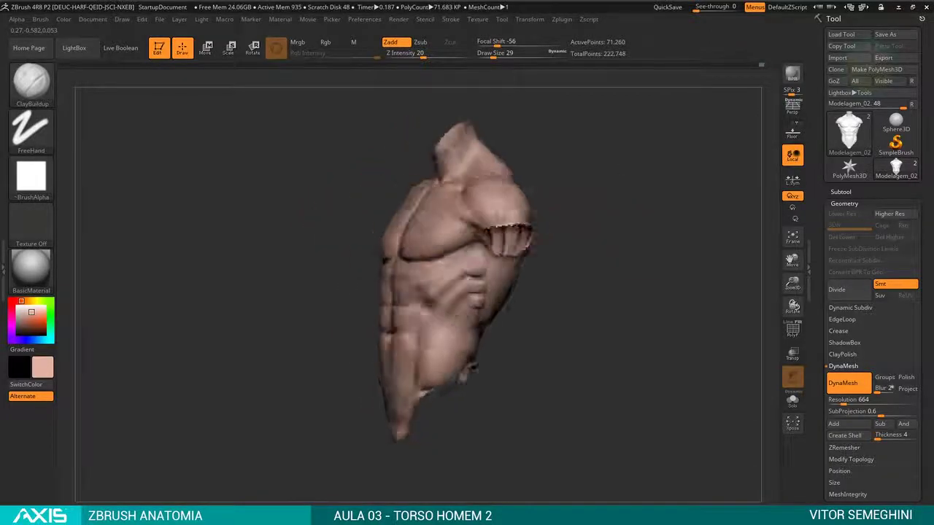
{"action": "mouse_move", "coordinate": [627, 235]}
{"action": "left_mouse_down"}
{"action": "mouse_move", "coordinate": [634, 252]}
{"action": "mouse_move", "coordinate": [596, 254]}
{"action": "mouse_move", "coordinate": [625, 269]}
{"action": "mouse_move", "coordinate": [620, 231]}
{"action": "mouse_move", "coordinate": [670, 191]}
{"action": "mouse_move", "coordinate": [638, 192]}
{"action": "mouse_move", "coordinate": [606, 214]}
{"action": "left_mouse_up"}
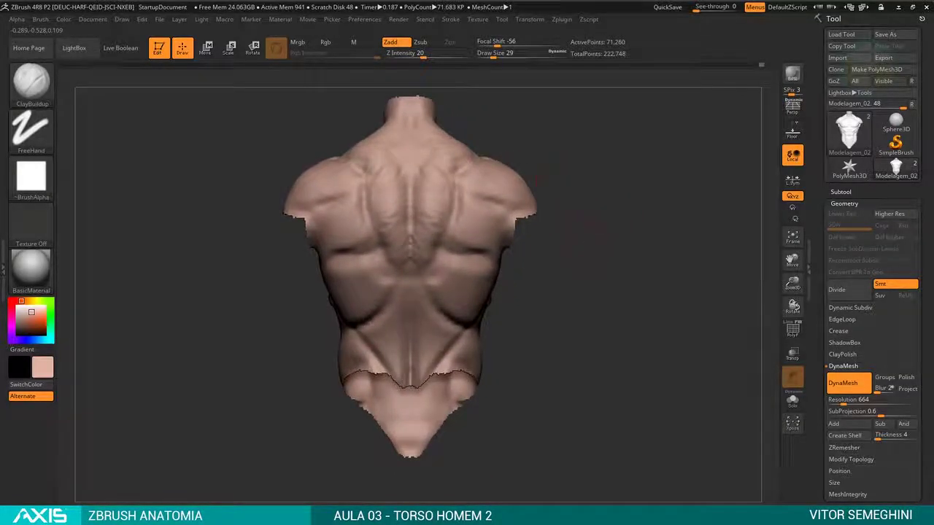
{"action": "left_click_drag", "start_coordinate": [595, 259], "coordinate": [588, 263]}
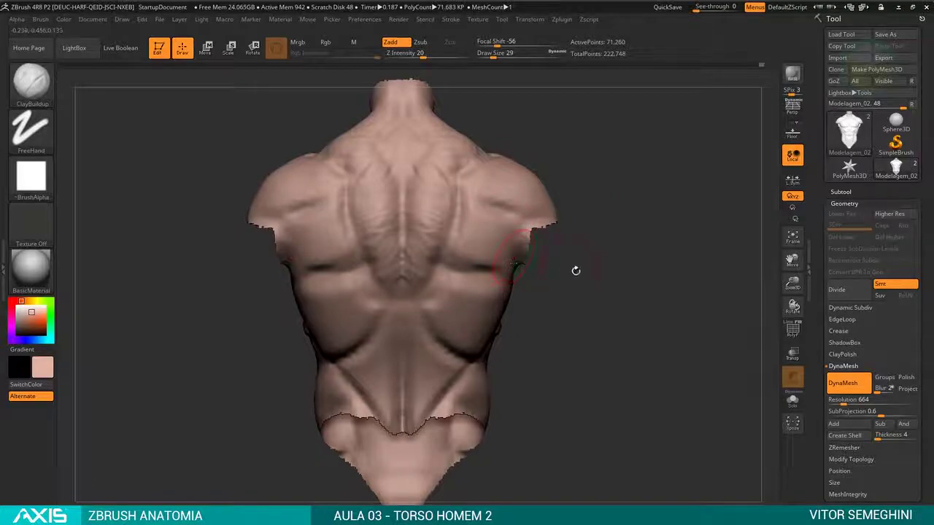
{"action": "left_click_drag", "start_coordinate": [575, 271], "coordinate": [576, 272]}
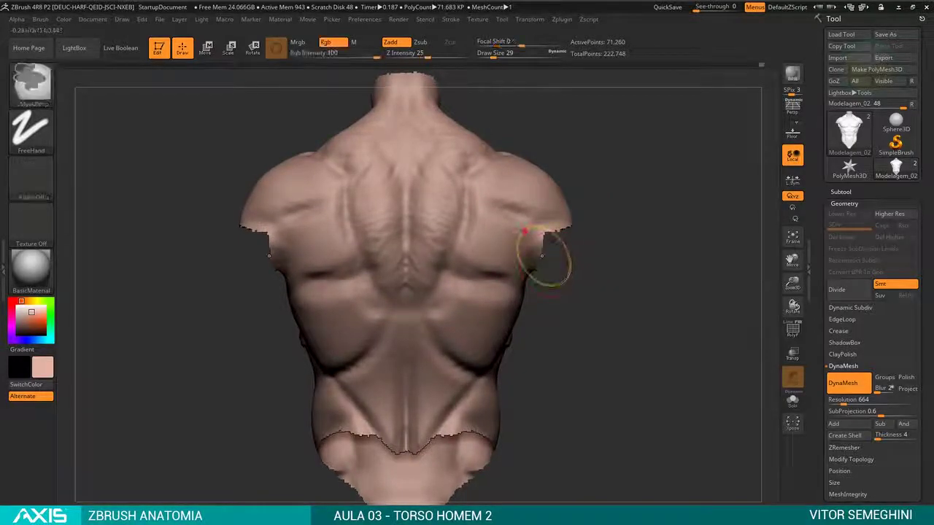
{"action": "mouse_move", "coordinate": [546, 223]}
{"action": "left_mouse_down"}
{"action": "mouse_move", "coordinate": [445, 219]}
{"action": "mouse_move", "coordinate": [541, 256]}
{"action": "left_mouse_up"}
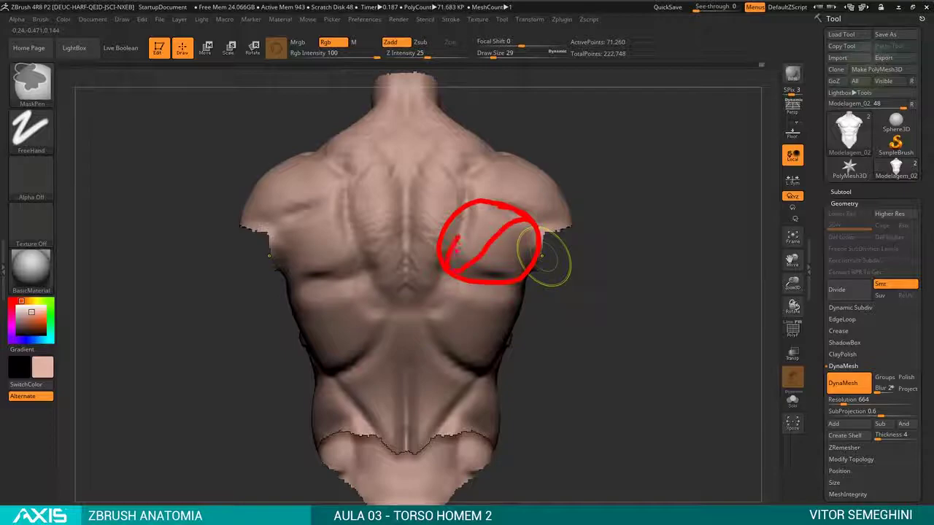
{"action": "left_click_drag", "start_coordinate": [465, 217], "coordinate": [512, 212]}
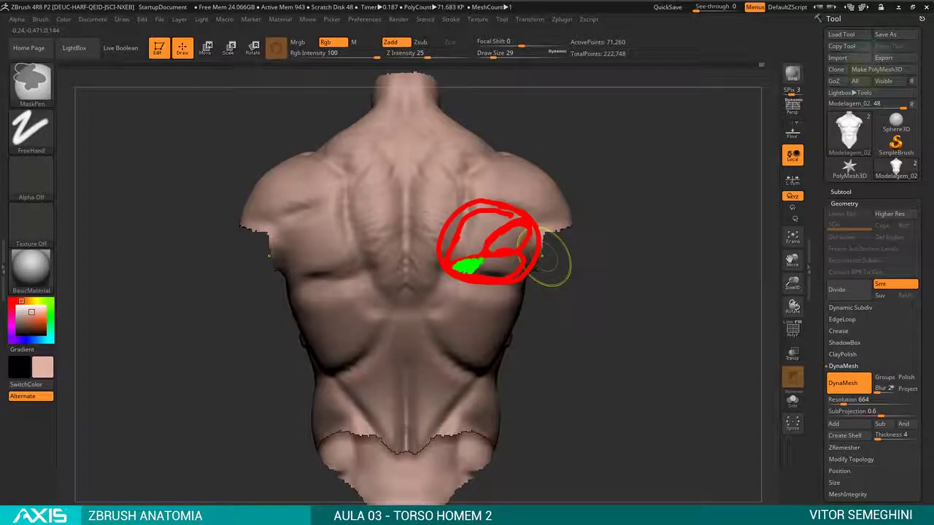
{"action": "left_click_drag", "start_coordinate": [490, 268], "coordinate": [517, 261]}
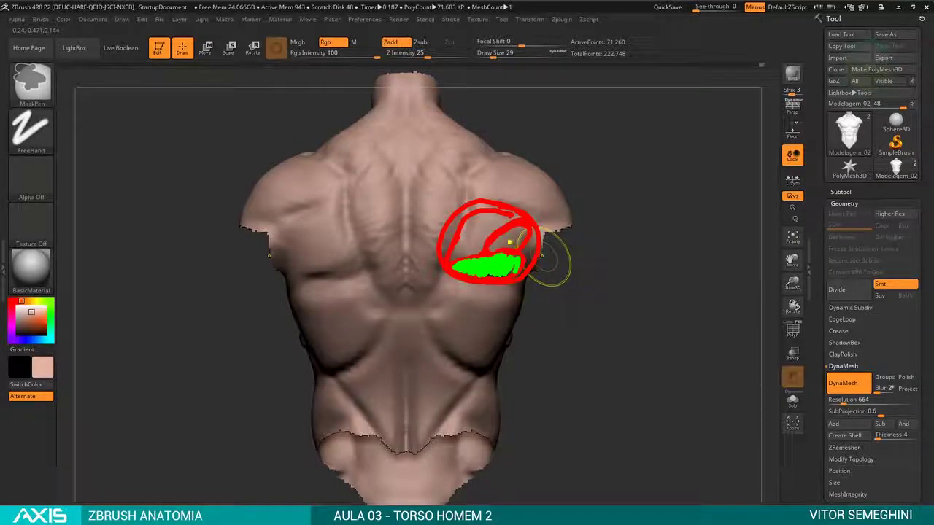
{"action": "left_click_drag", "start_coordinate": [514, 238], "coordinate": [524, 246]}
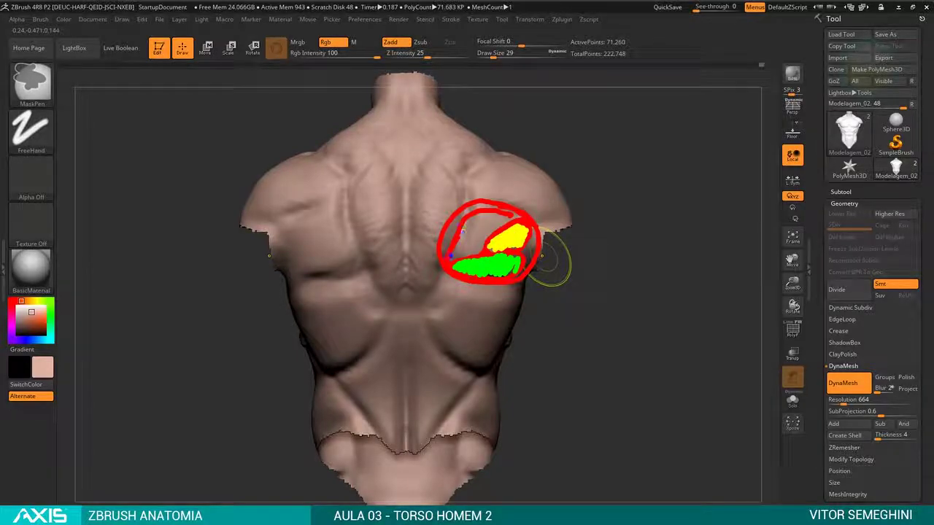
{"action": "left_click_drag", "start_coordinate": [461, 241], "coordinate": [509, 219]}
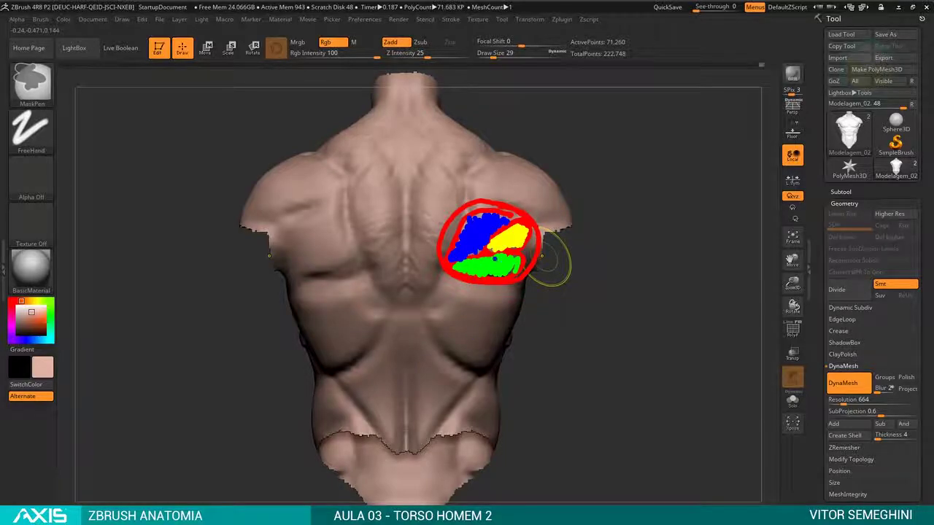
{"action": "left_click_drag", "start_coordinate": [577, 278], "coordinate": [528, 294]}
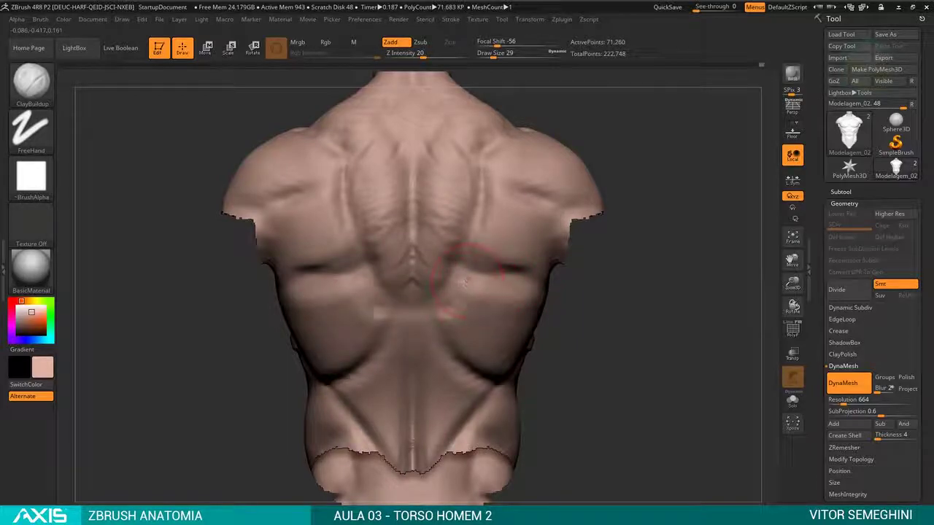
- Orbit to a straight back view and carve DamStandard lines across the shoulders
{"action": "left_click_drag", "start_coordinate": [564, 309], "coordinate": [565, 343]}
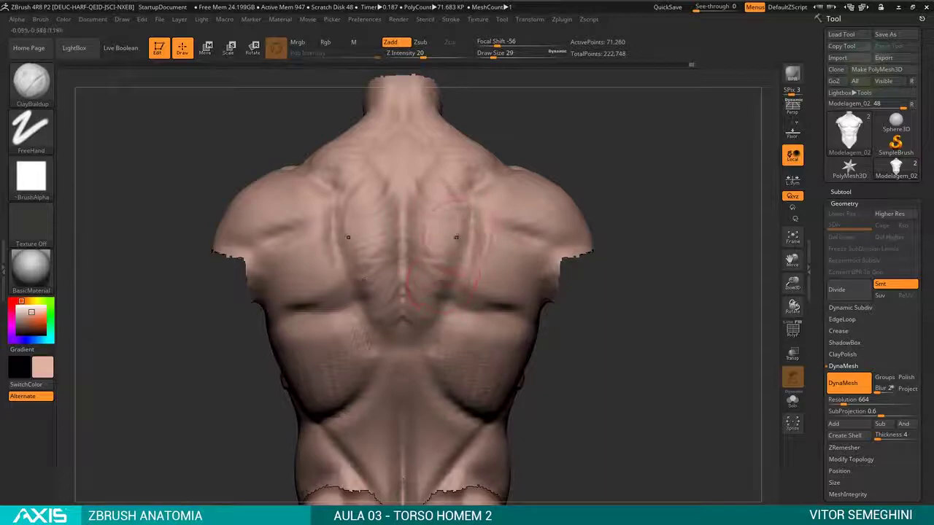
{"action": "left_click_drag", "start_coordinate": [442, 182], "coordinate": [440, 175]}
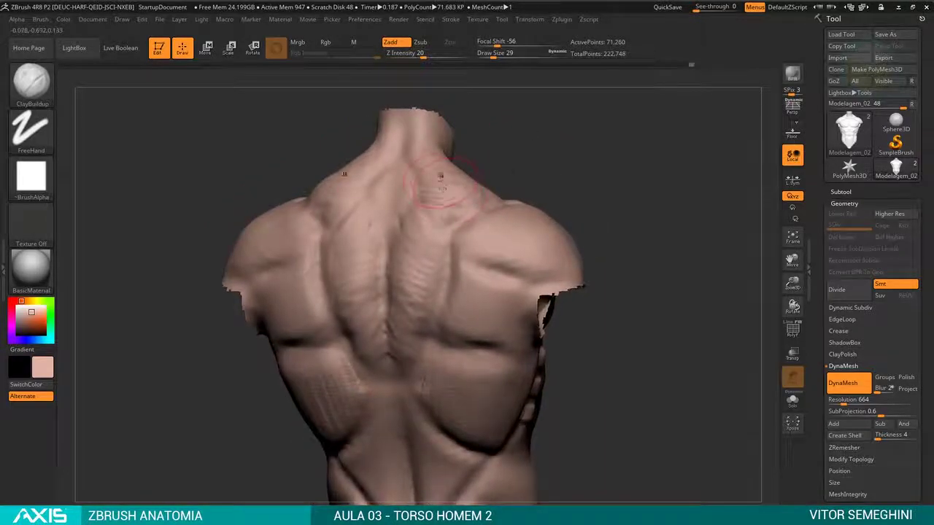
{"action": "left_click_drag", "start_coordinate": [509, 146], "coordinate": [459, 197], "text": "shift"}
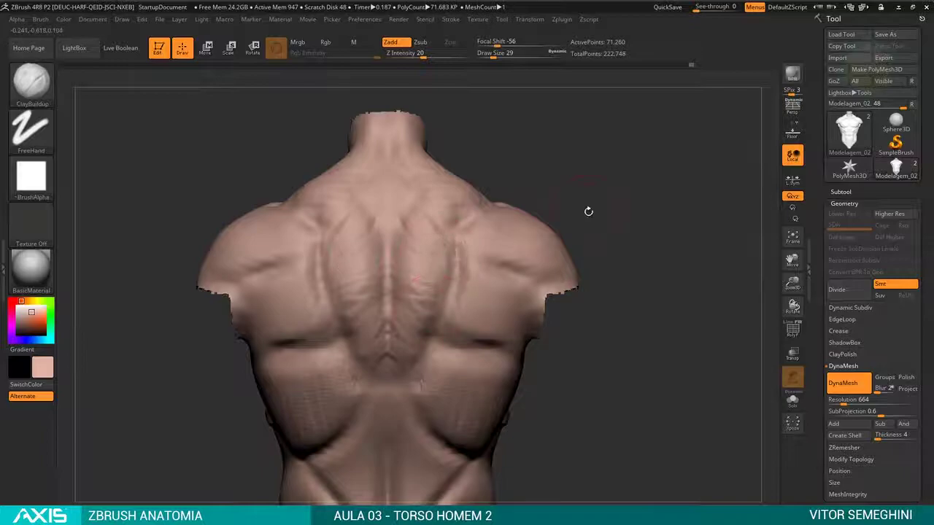
{"action": "mouse_move", "coordinate": [588, 209]}
{"action": "left_mouse_down", "text": "alt"}
{"action": "mouse_move", "coordinate": [592, 216]}
{"action": "mouse_move", "coordinate": [613, 207]}
{"action": "left_mouse_up", "text": "alt"}
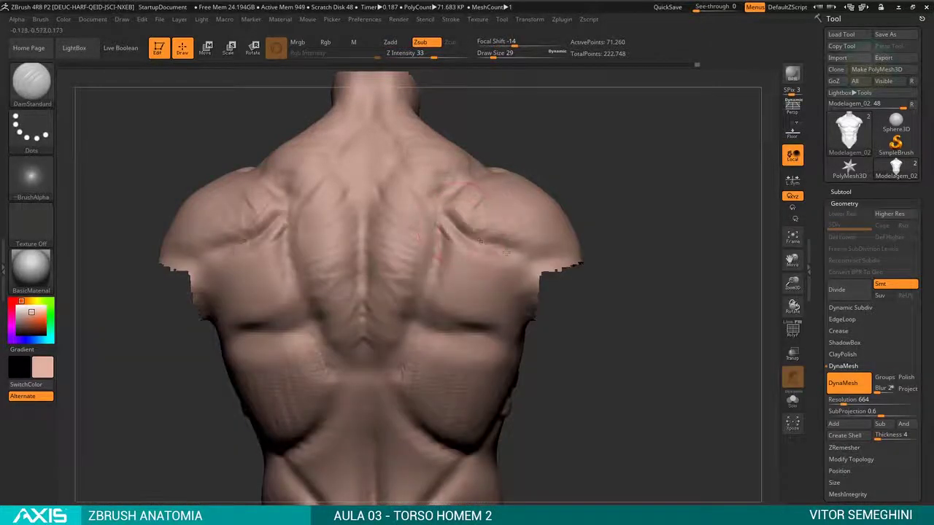
{"action": "left_click_drag", "start_coordinate": [465, 229], "coordinate": [438, 219]}
{"action": "left_click_drag", "start_coordinate": [573, 208], "coordinate": [595, 187], "text": "alt"}
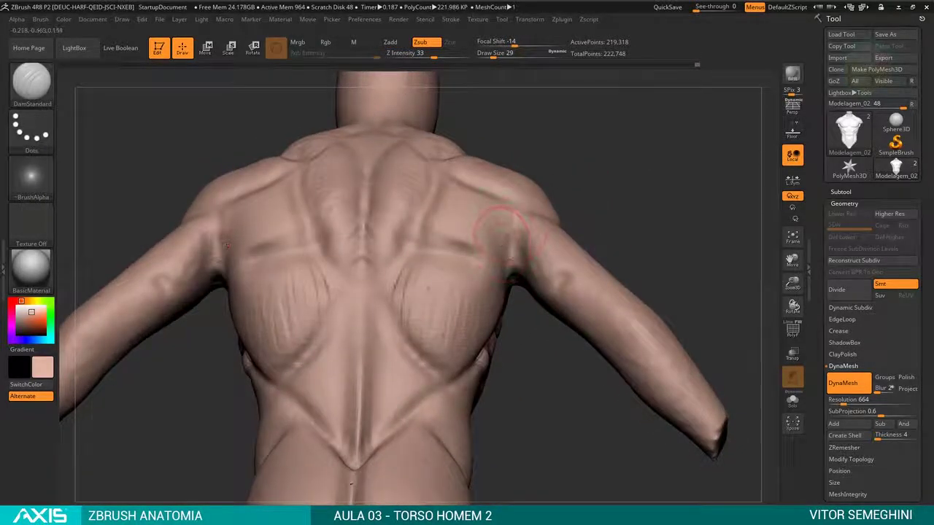
- At brush size 18, carve a deep crease along the armpit-shoulder junction
{"action": "left_click_drag", "start_coordinate": [555, 247], "coordinate": [558, 210]}
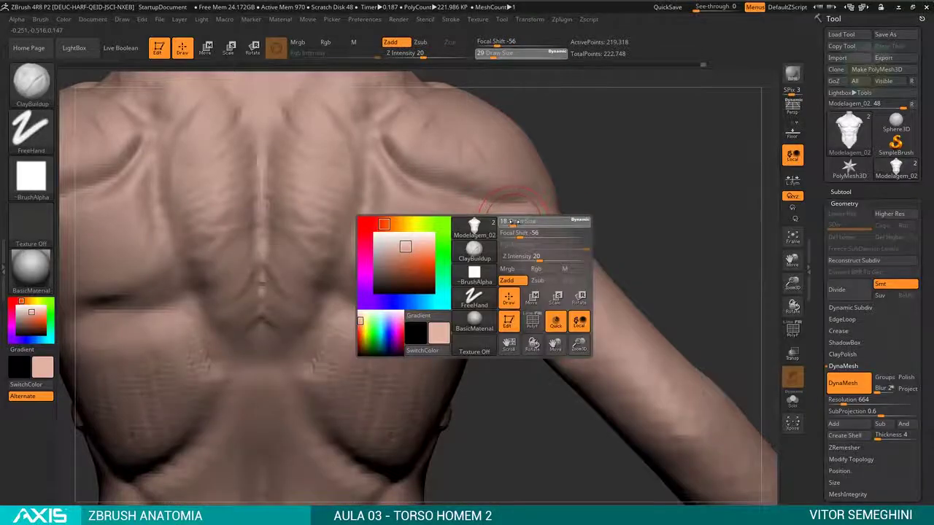
{"action": "left_click_drag", "start_coordinate": [514, 220], "coordinate": [502, 222]}
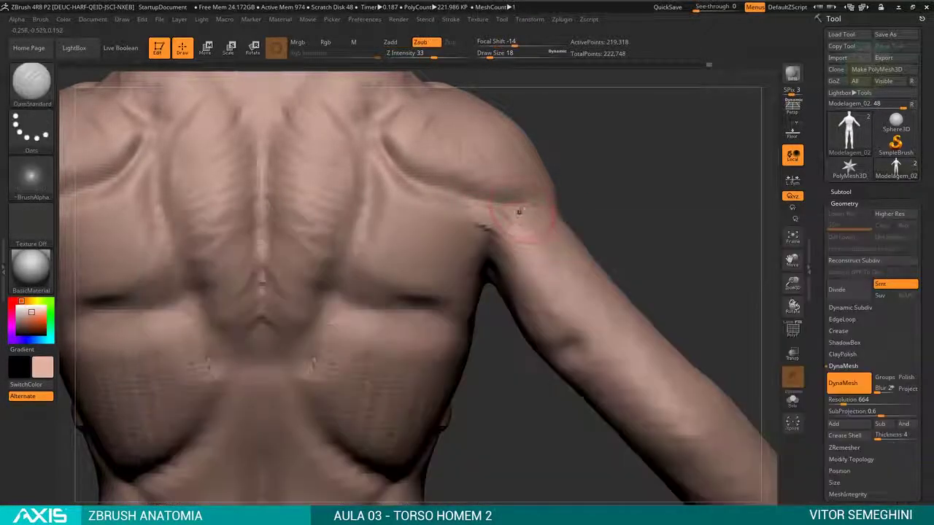
{"action": "mouse_move", "coordinate": [487, 256]}
{"action": "left_mouse_down"}
{"action": "mouse_move", "coordinate": [498, 204]}
{"action": "mouse_move", "coordinate": [501, 213]}
{"action": "mouse_move", "coordinate": [548, 195]}
{"action": "left_mouse_up"}
- Smooth the armpit crease, then check the male anatomy reference and return
{"action": "left_click_drag", "start_coordinate": [553, 270], "coordinate": [520, 241], "text": "shift"}
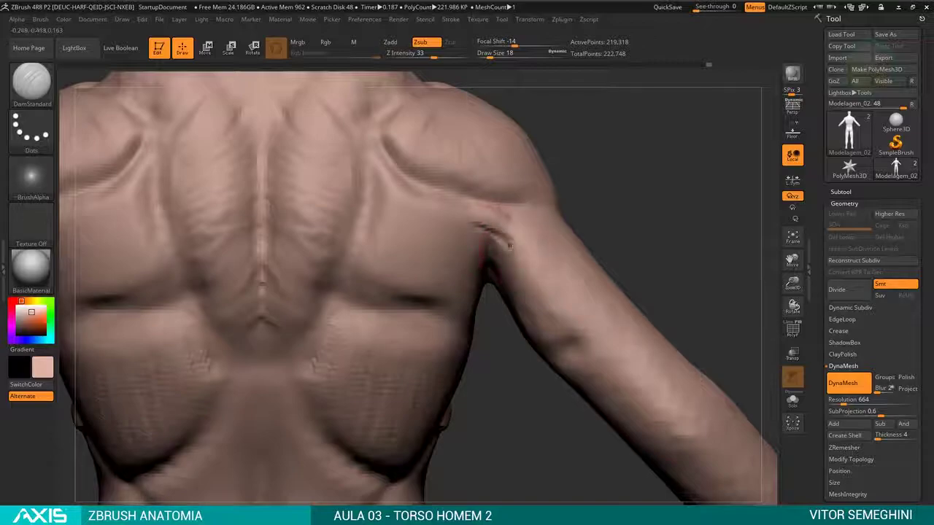
{"action": "left_click_drag", "start_coordinate": [525, 233], "coordinate": [531, 251], "text": "shift"}
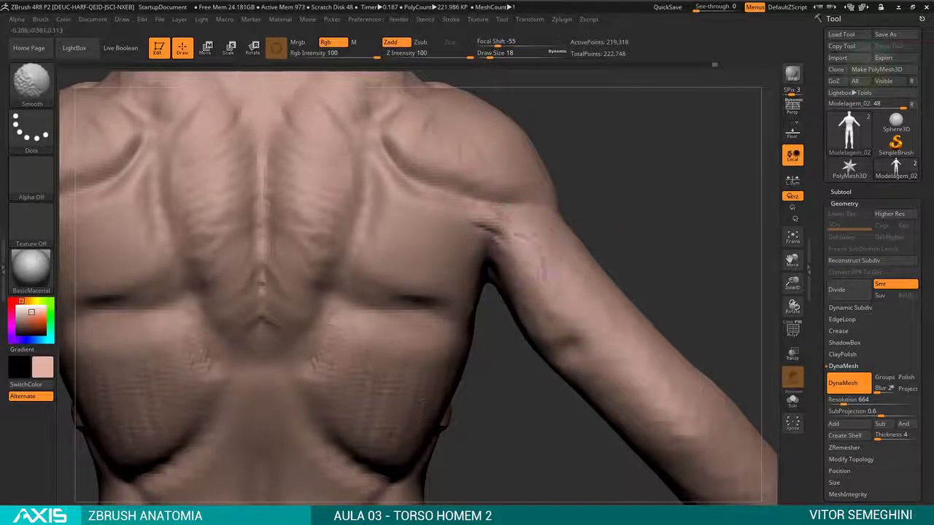
{"action": "left_click_drag", "start_coordinate": [500, 211], "coordinate": [482, 237], "text": "shift"}
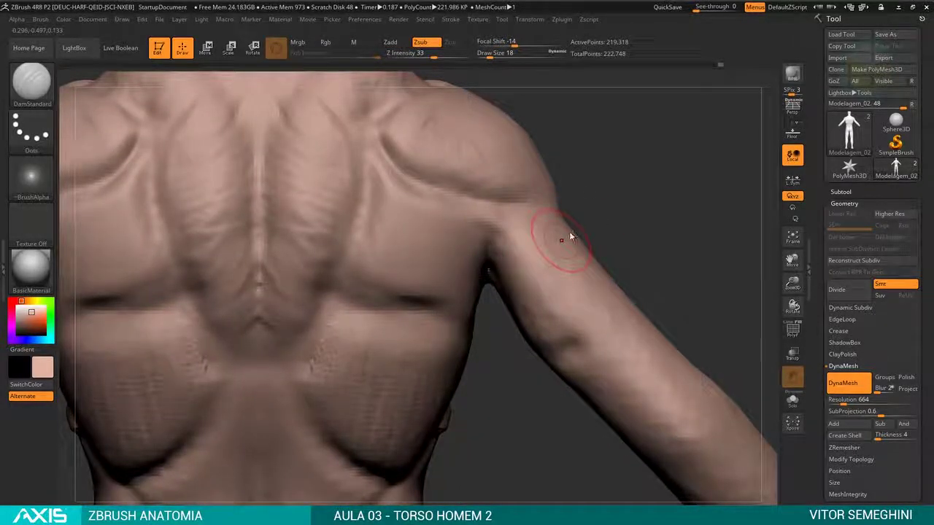
{"action": "key", "text": "alt+Tab"}
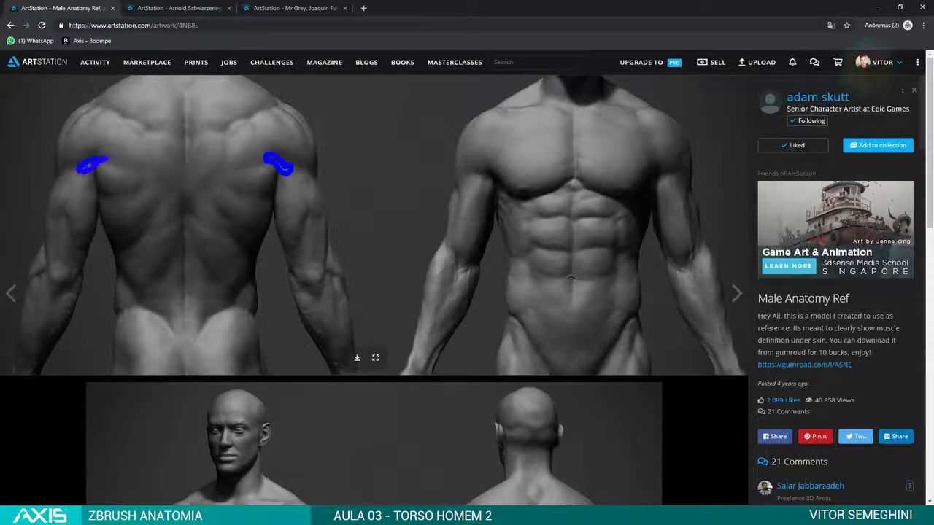
{"action": "key", "text": "alt+Tab"}
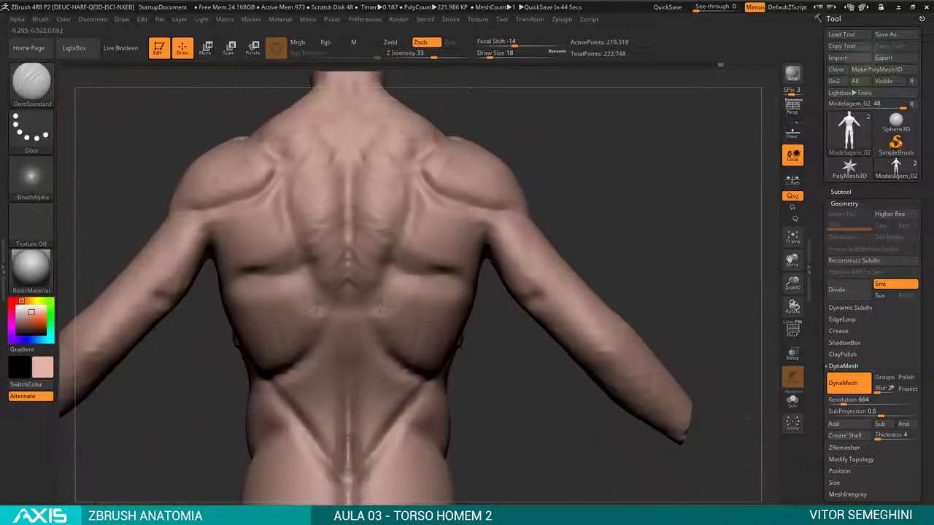
- Switch to ClayBuildup and orbit the back toward the shoulder side
{"action": "mouse_move", "coordinate": [609, 204]}
{"action": "left_mouse_down", "text": "alt"}
{"action": "mouse_move", "coordinate": [620, 219]}
{"action": "mouse_move", "coordinate": [657, 211]}
{"action": "left_mouse_up", "text": "alt"}
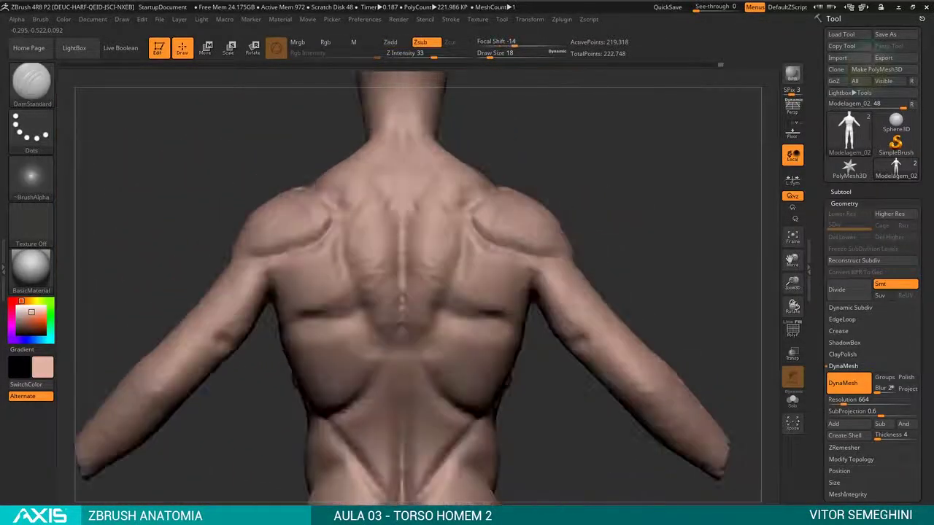
{"action": "key", "text": "b"}
{"action": "key", "text": "c"}
{"action": "key", "text": "b"}
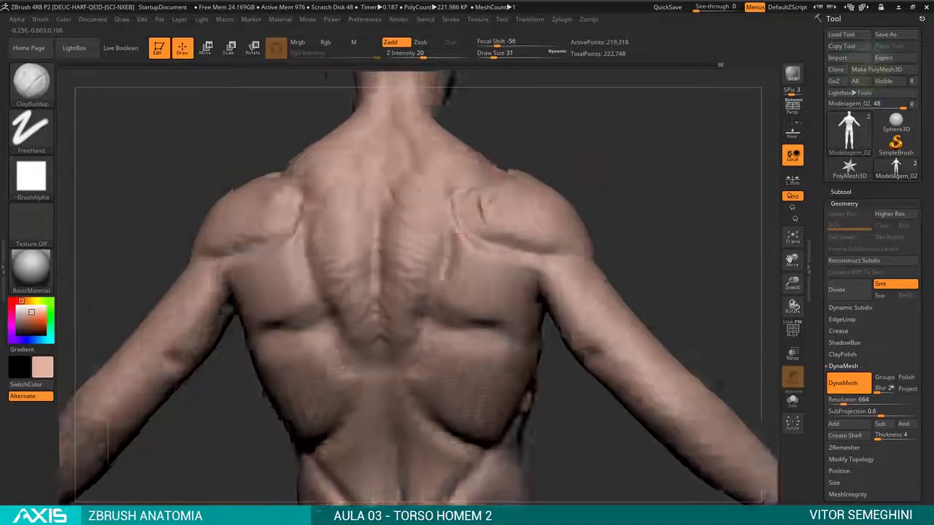
{"action": "mouse_move", "coordinate": [729, 175]}
{"action": "left_mouse_down"}
{"action": "mouse_move", "coordinate": [667, 167]}
{"action": "mouse_move", "coordinate": [502, 200]}
{"action": "left_mouse_up"}
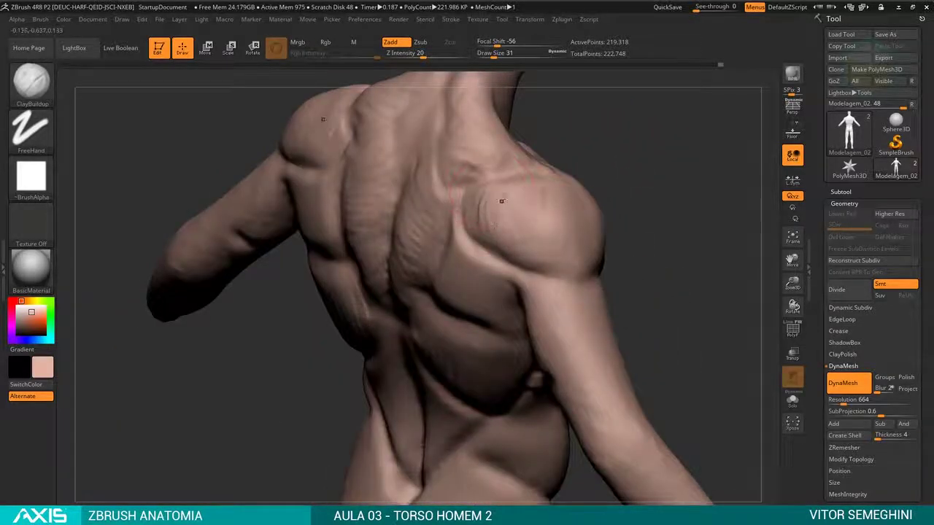
{"action": "left_click_drag", "start_coordinate": [629, 223], "coordinate": [619, 192]}
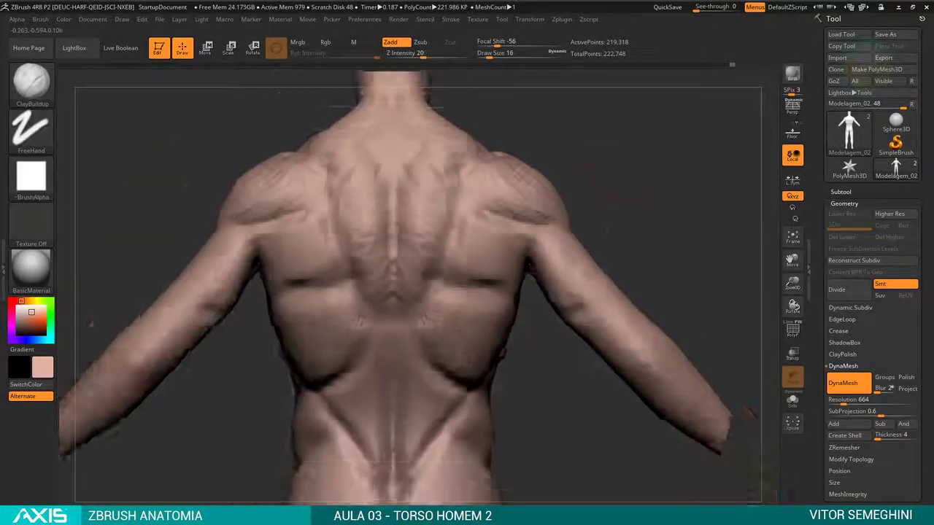
- At brush size 35, build ridges along both lower shoulder blades, undoing a diagonal stroke
{"action": "key", "text": "space"}
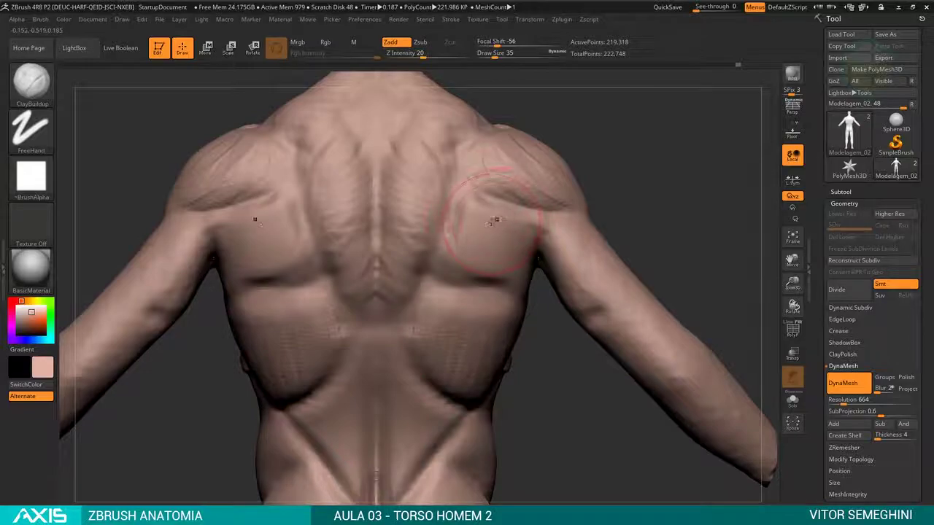
{"action": "left_click_drag", "start_coordinate": [502, 225], "coordinate": [473, 247]}
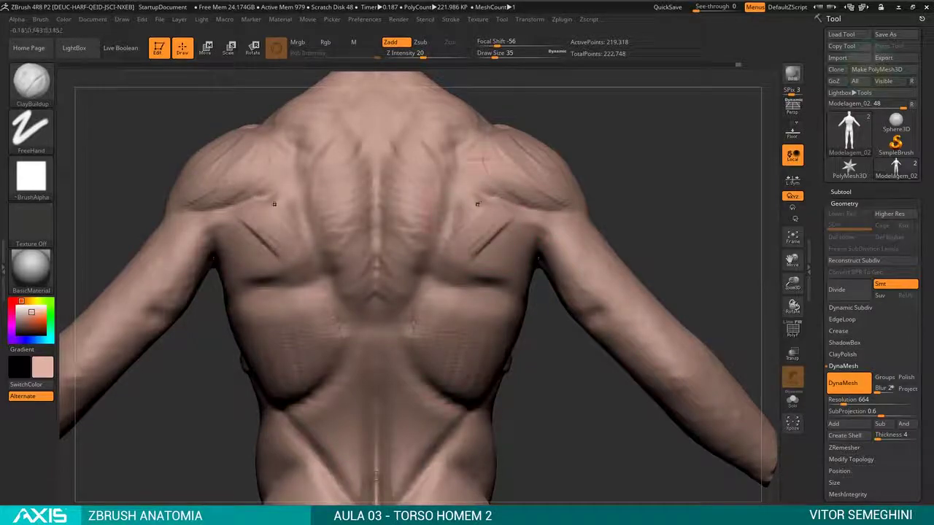
{"action": "key", "text": "ctrl+z"}
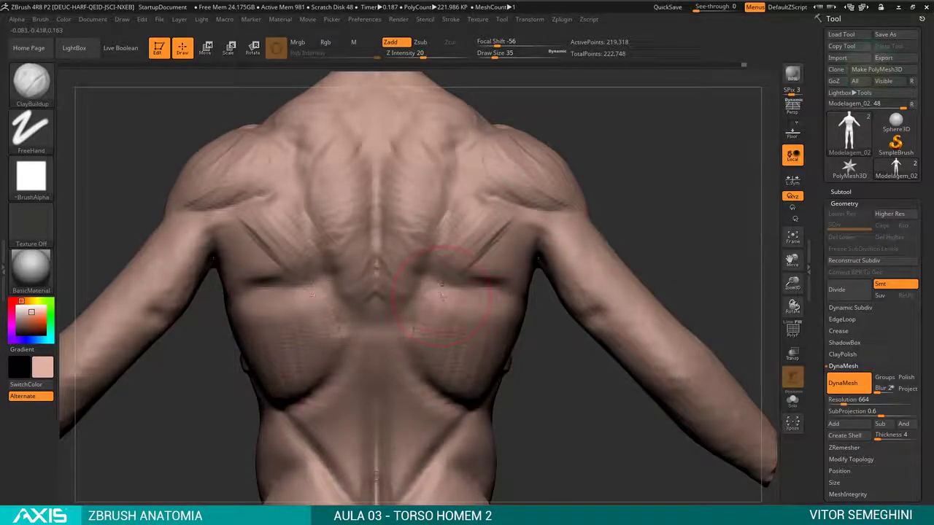
{"action": "left_click_drag", "start_coordinate": [437, 286], "coordinate": [503, 290]}
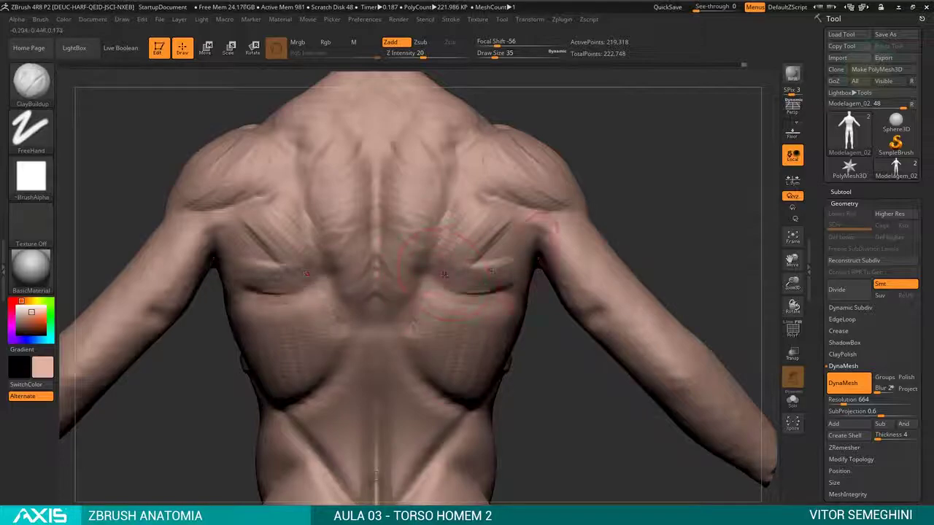
{"action": "left_click_drag", "start_coordinate": [438, 289], "coordinate": [514, 281]}
{"action": "left_click_drag", "start_coordinate": [445, 266], "coordinate": [515, 256]}
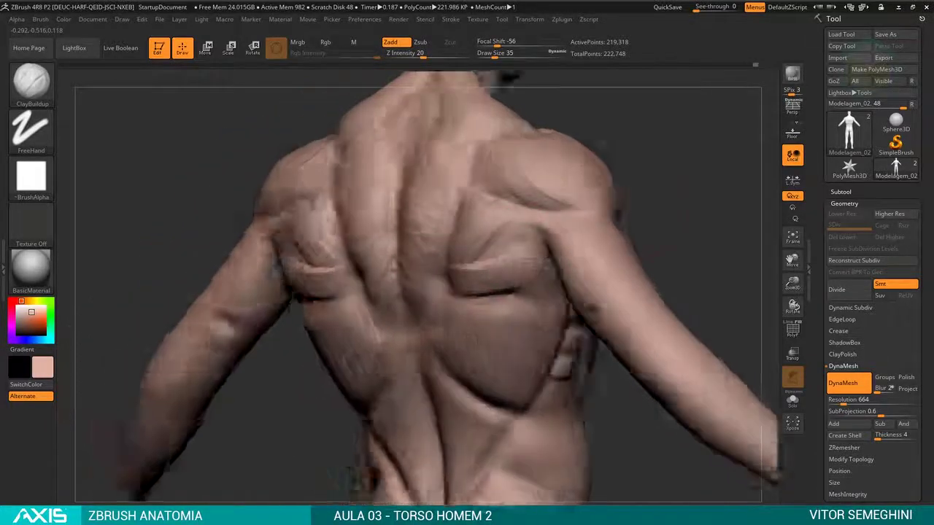
- Return to a level back view, reduce the brush to 27 and switch to DamStandard
{"action": "mouse_move", "coordinate": [737, 182]}
{"action": "left_mouse_down"}
{"action": "mouse_move", "coordinate": [656, 161]}
{"action": "mouse_move", "coordinate": [684, 173]}
{"action": "left_mouse_up"}
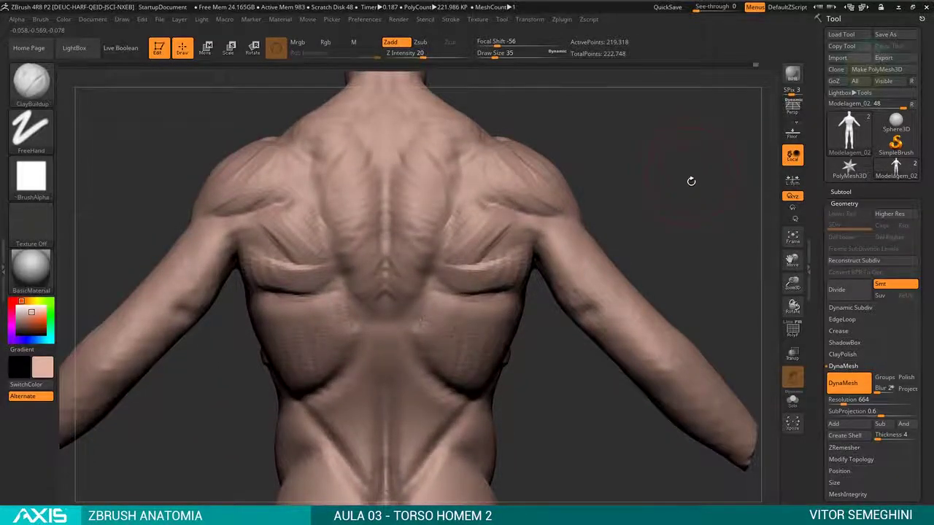
{"action": "mouse_move", "coordinate": [689, 182]}
{"action": "left_mouse_down"}
{"action": "mouse_move", "coordinate": [689, 171]}
{"action": "mouse_move", "coordinate": [672, 197]}
{"action": "left_mouse_up"}
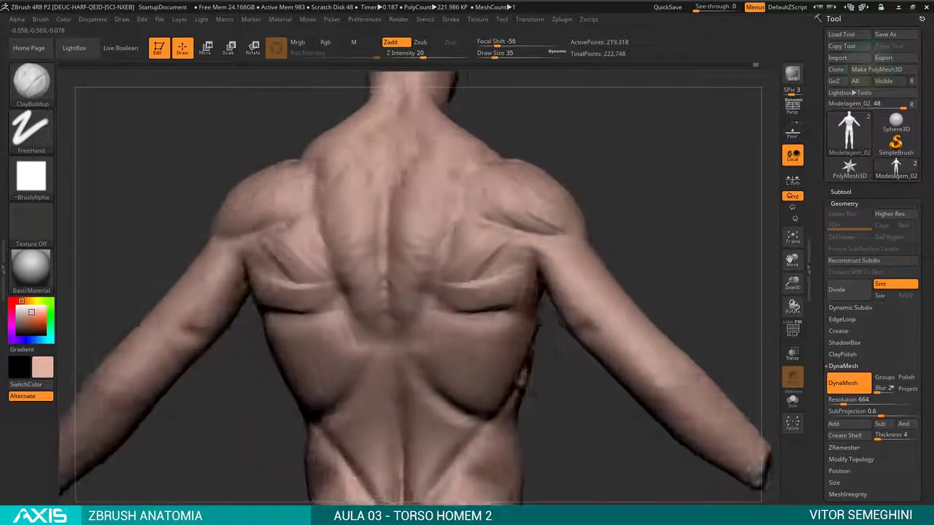
{"action": "key", "text": "space"}
{"action": "mouse_move", "coordinate": [540, 248]}
{"action": "left_mouse_down"}
{"action": "mouse_move", "coordinate": [477, 260]}
{"action": "mouse_move", "coordinate": [508, 296]}
{"action": "left_mouse_up"}
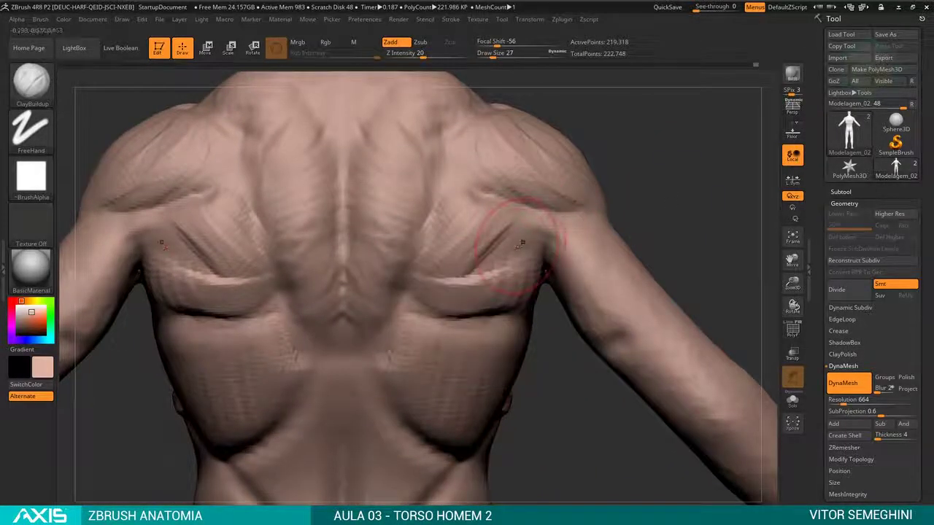
{"action": "key", "text": "b"}
{"action": "key", "text": "d"}
{"action": "key", "text": "s"}
{"action": "mouse_move", "coordinate": [687, 202]}
{"action": "left_mouse_down"}
{"action": "mouse_move", "coordinate": [642, 185]}
{"action": "mouse_move", "coordinate": [670, 202]}
{"action": "mouse_move", "coordinate": [496, 269]}
{"action": "left_mouse_up"}
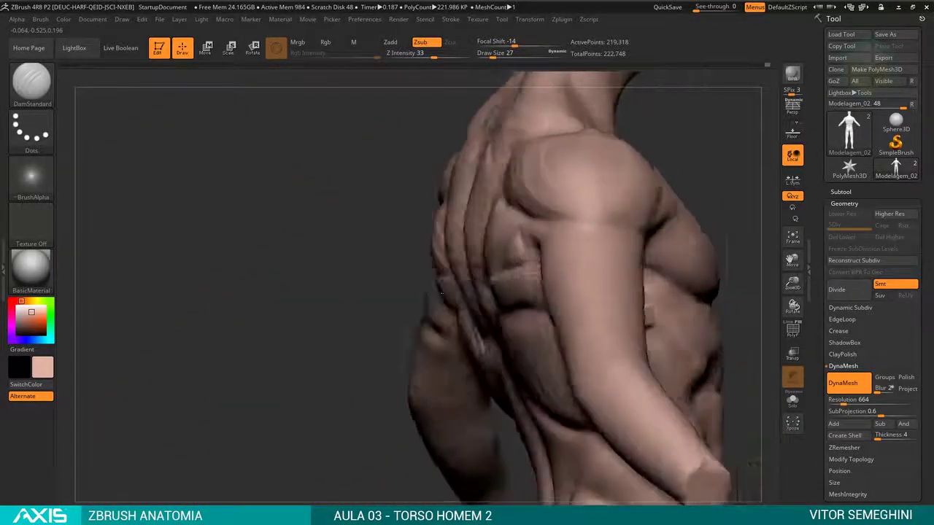
- Switch to Move, then back to ClayBuildup, and reframe the straight-on back view
{"action": "key", "text": "b"}
{"action": "key", "text": "m"}
{"action": "key", "text": "v"}
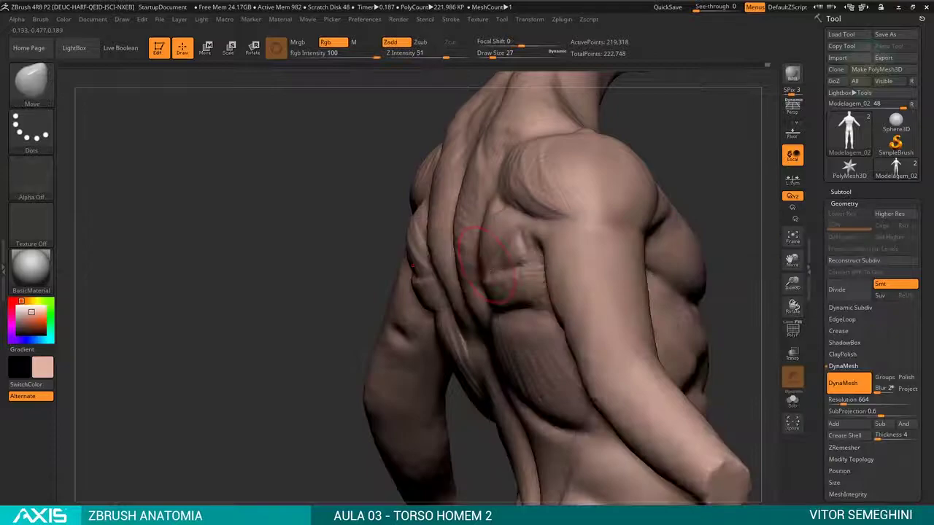
{"action": "key", "text": "space"}
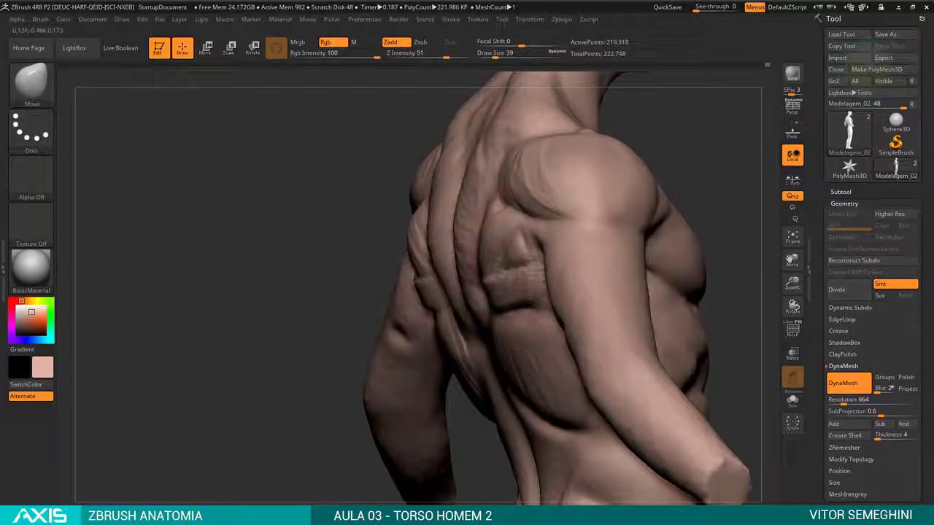
{"action": "mouse_move", "coordinate": [723, 156]}
{"action": "left_mouse_down"}
{"action": "mouse_move", "coordinate": [642, 168]}
{"action": "mouse_move", "coordinate": [573, 292]}
{"action": "mouse_move", "coordinate": [638, 192]}
{"action": "mouse_move", "coordinate": [424, 239]}
{"action": "left_mouse_up"}
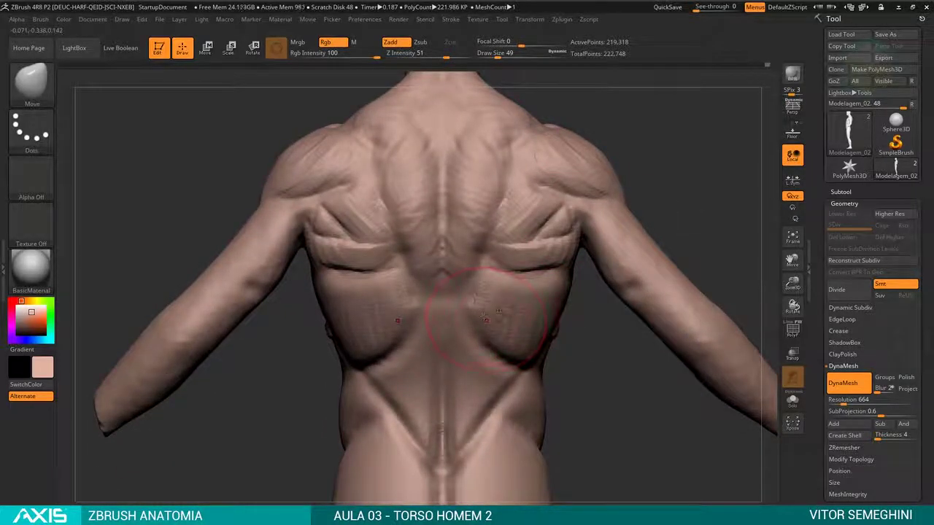
{"action": "key", "text": "b"}
{"action": "key", "text": "c"}
{"action": "key", "text": "b"}
{"action": "key", "text": "space"}
{"action": "mouse_move", "coordinate": [497, 306]}
{"action": "left_mouse_down", "text": "alt"}
{"action": "mouse_move", "coordinate": [619, 377]}
{"action": "mouse_move", "coordinate": [581, 310]}
{"action": "mouse_move", "coordinate": [588, 292]}
{"action": "mouse_move", "coordinate": [547, 252]}
{"action": "left_mouse_up", "text": "alt"}
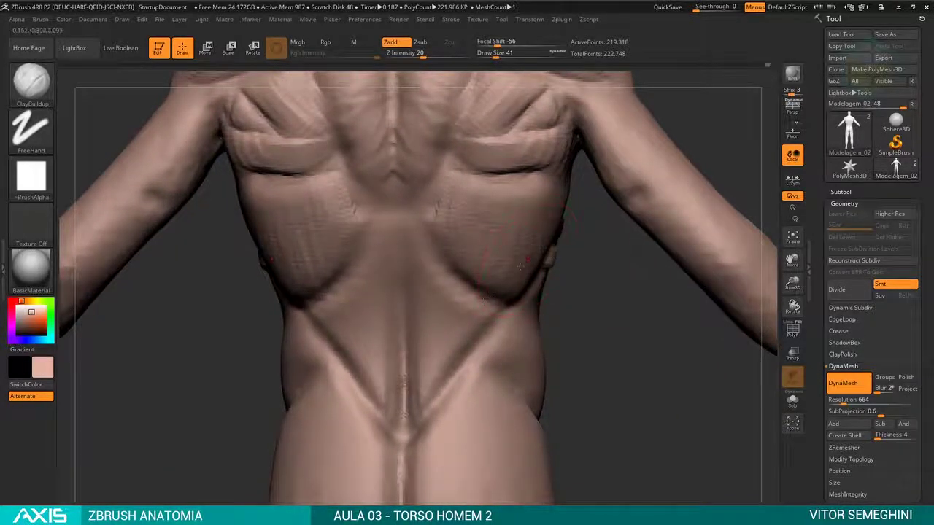
{"action": "mouse_move", "coordinate": [497, 296]}
{"action": "left_mouse_down"}
{"action": "mouse_move", "coordinate": [703, 64]}
{"action": "mouse_move", "coordinate": [522, 307]}
{"action": "left_mouse_up"}
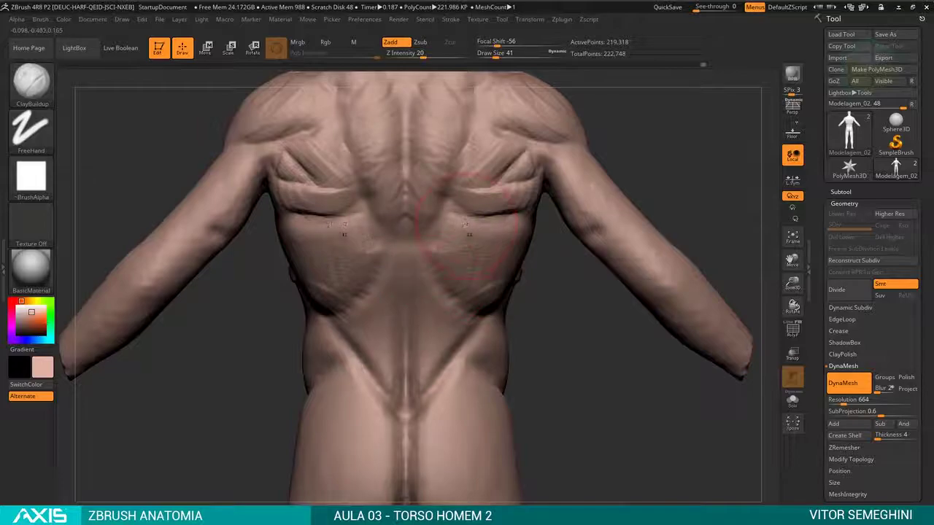
{"action": "left_click_drag", "start_coordinate": [585, 307], "coordinate": [554, 243]}
- Sketch temporary guides for the right latissimus fibres, clear them, and go to the anatomy reference
{"action": "left_click_drag", "start_coordinate": [450, 238], "coordinate": [453, 242]}
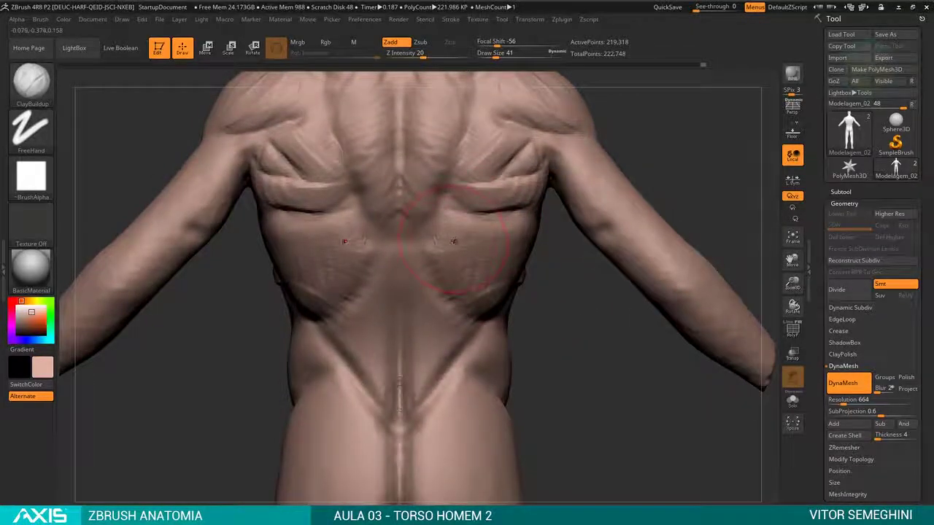
{"action": "key", "text": "ctrl"}
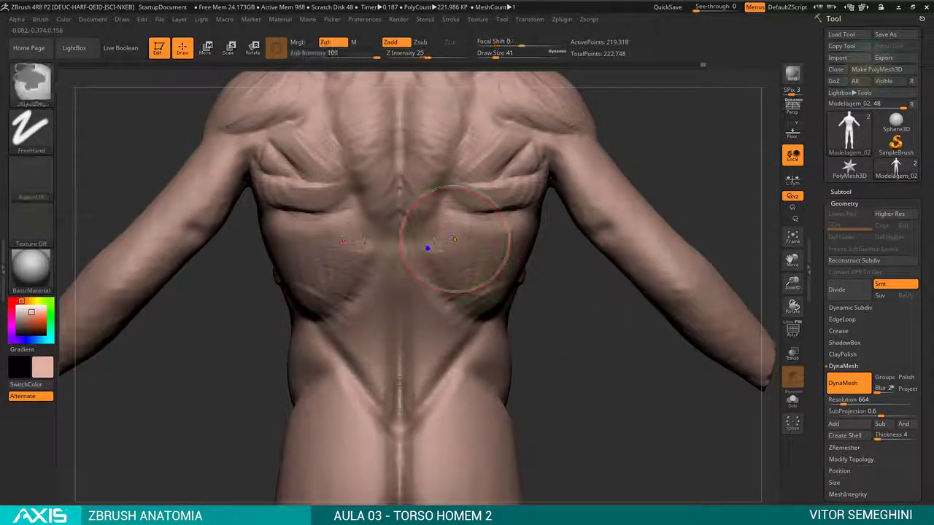
{"action": "mouse_move", "coordinate": [440, 240]}
{"action": "left_mouse_down", "text": "ctrl"}
{"action": "mouse_move", "coordinate": [527, 234]}
{"action": "mouse_move", "coordinate": [454, 346]}
{"action": "left_mouse_up", "text": "ctrl"}
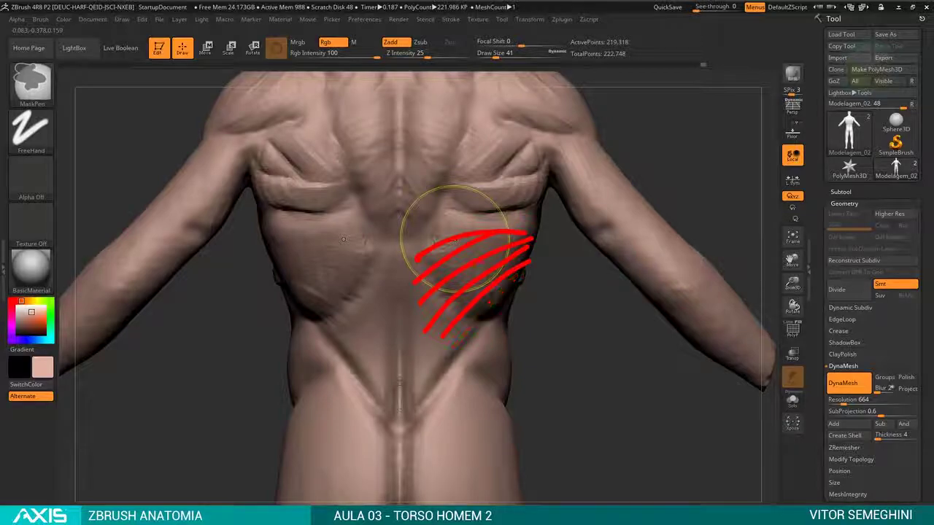
{"action": "mouse_move", "coordinate": [525, 213]}
{"action": "left_mouse_down"}
{"action": "mouse_move", "coordinate": [467, 212]}
{"action": "mouse_move", "coordinate": [435, 234]}
{"action": "mouse_move", "coordinate": [454, 296]}
{"action": "left_mouse_up"}
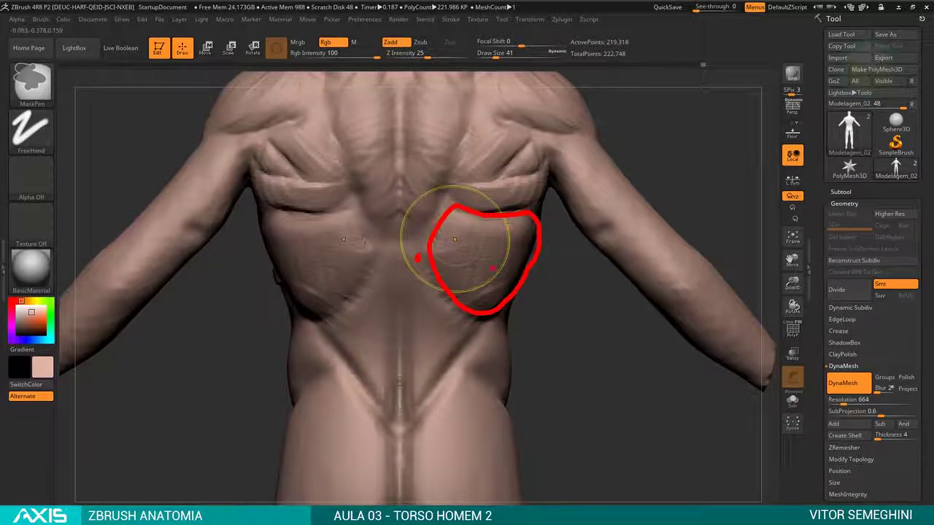
{"action": "key", "text": "Escape"}
{"action": "key", "text": "alt+Tab"}
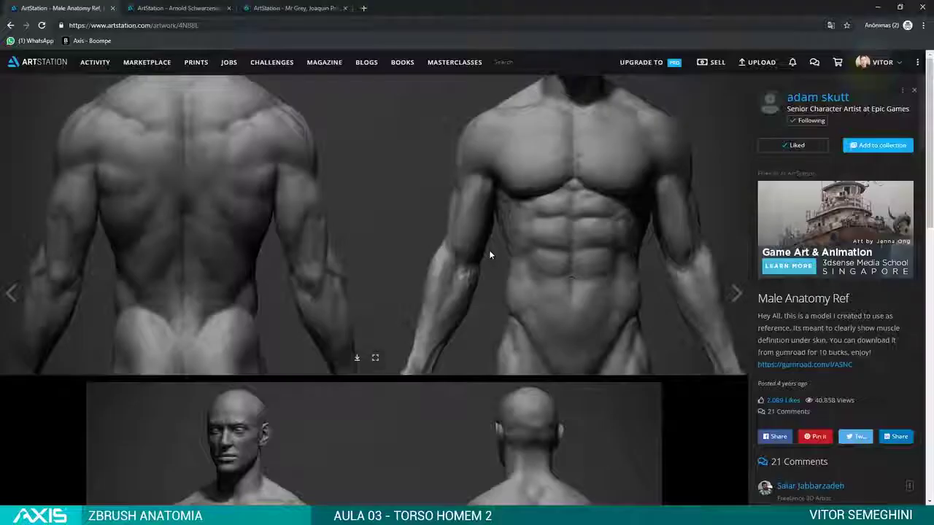
- View the 70s bodybuilder turnaround in the second browser tab, then return to ZBrush
{"action": "left_click", "coordinate": [155, 9]}
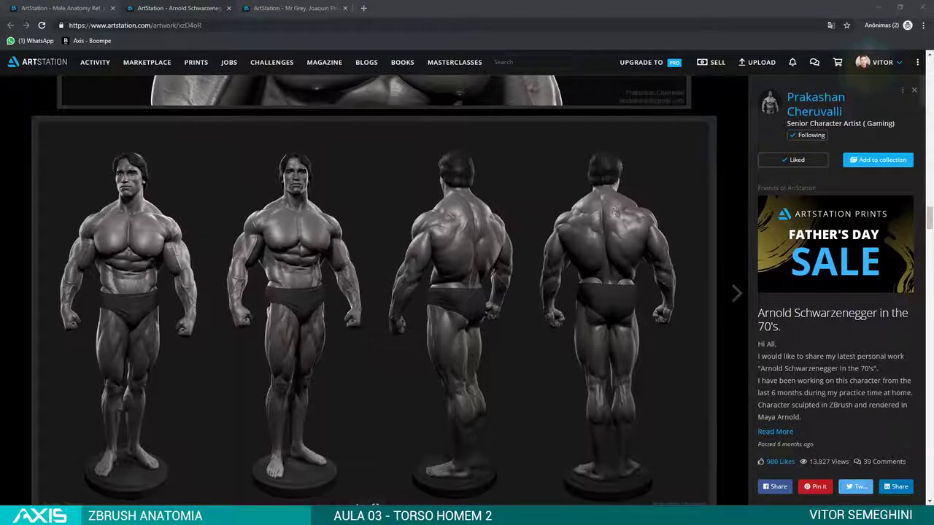
{"action": "key", "text": "alt+Tab"}
- Add fibre striations and diagonal ridges across both lats
{"action": "mouse_move", "coordinate": [565, 329]}
{"action": "left_mouse_down"}
{"action": "mouse_move", "coordinate": [553, 317]}
{"action": "mouse_move", "coordinate": [562, 318]}
{"action": "mouse_move", "coordinate": [496, 314]}
{"action": "left_mouse_up"}
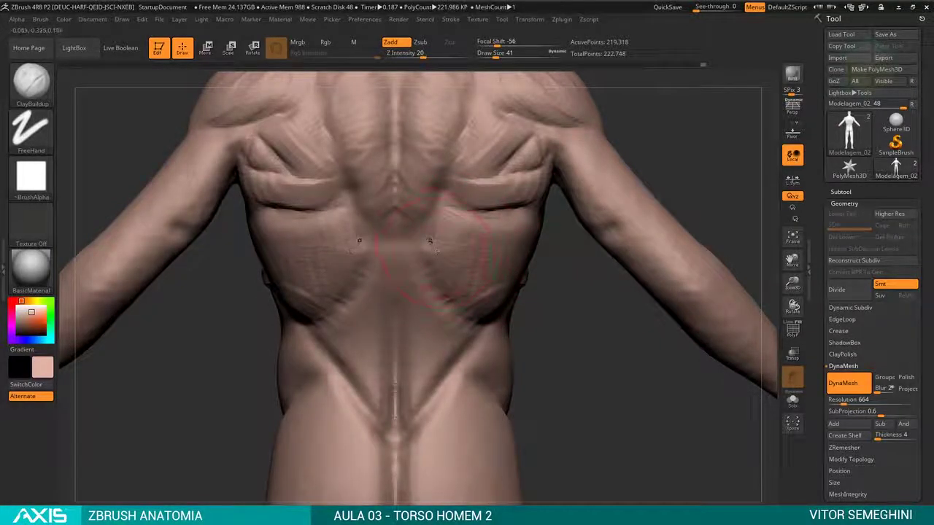
{"action": "left_click_drag", "start_coordinate": [432, 244], "coordinate": [475, 292]}
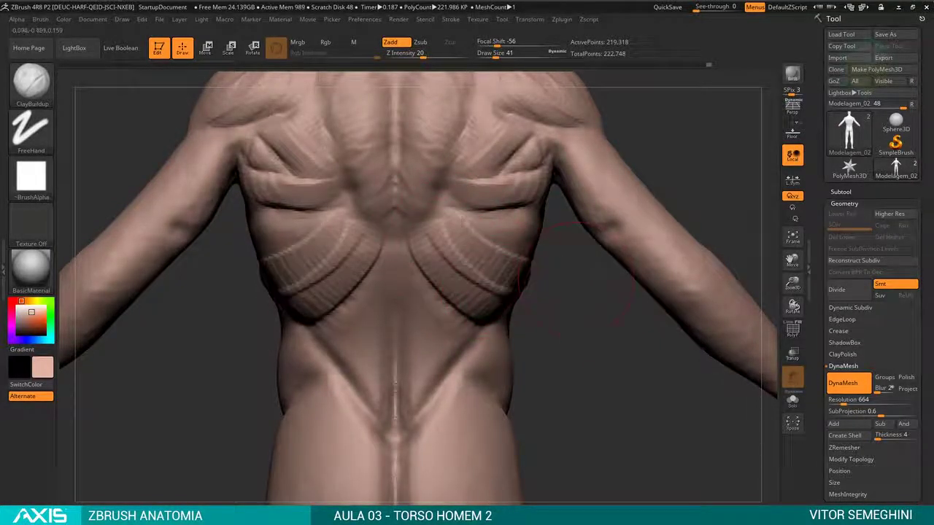
{"action": "left_click_drag", "start_coordinate": [558, 255], "coordinate": [499, 278], "text": "shift"}
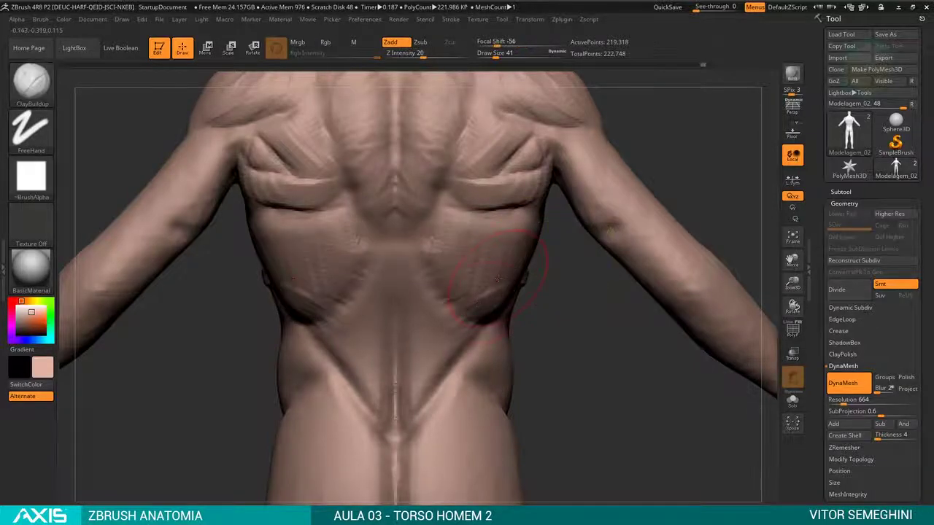
{"action": "left_click_drag", "start_coordinate": [447, 303], "coordinate": [533, 252]}
{"action": "left_click_drag", "start_coordinate": [449, 264], "coordinate": [540, 224]}
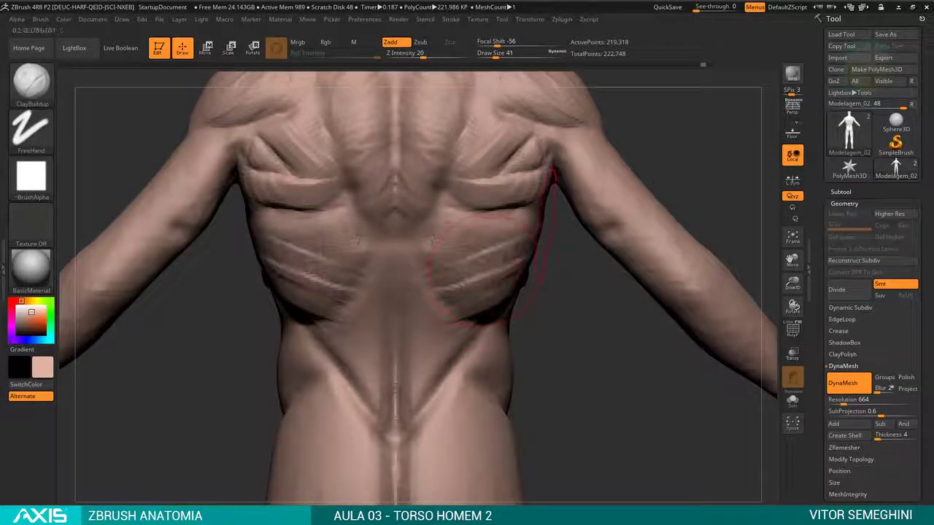
{"action": "left_click_drag", "start_coordinate": [445, 235], "coordinate": [489, 219]}
{"action": "left_click_drag", "start_coordinate": [467, 267], "coordinate": [554, 183]}
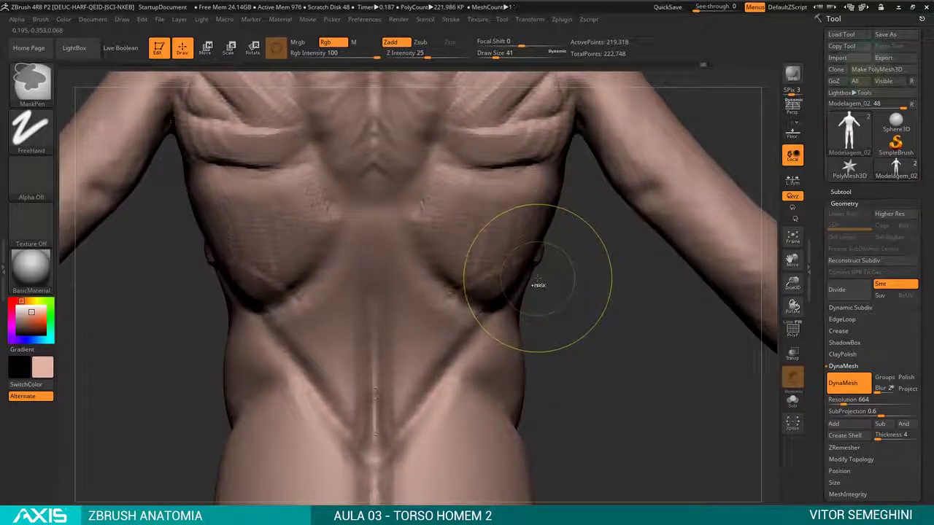
- At brush size 27, sculpt horizontal lat grooves and reshape the lower lat edges
{"action": "key", "text": "space"}
{"action": "mouse_move", "coordinate": [559, 273]}
{"action": "left_mouse_down"}
{"action": "mouse_move", "coordinate": [603, 290]}
{"action": "mouse_move", "coordinate": [484, 250]}
{"action": "left_mouse_up"}
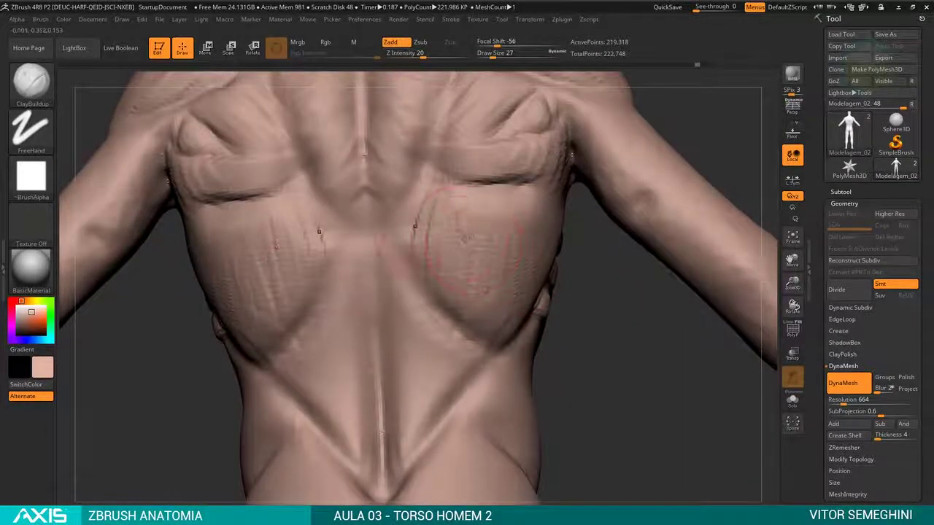
{"action": "mouse_move", "coordinate": [452, 219]}
{"action": "left_mouse_down"}
{"action": "mouse_move", "coordinate": [538, 219]}
{"action": "mouse_move", "coordinate": [442, 247]}
{"action": "left_mouse_up"}
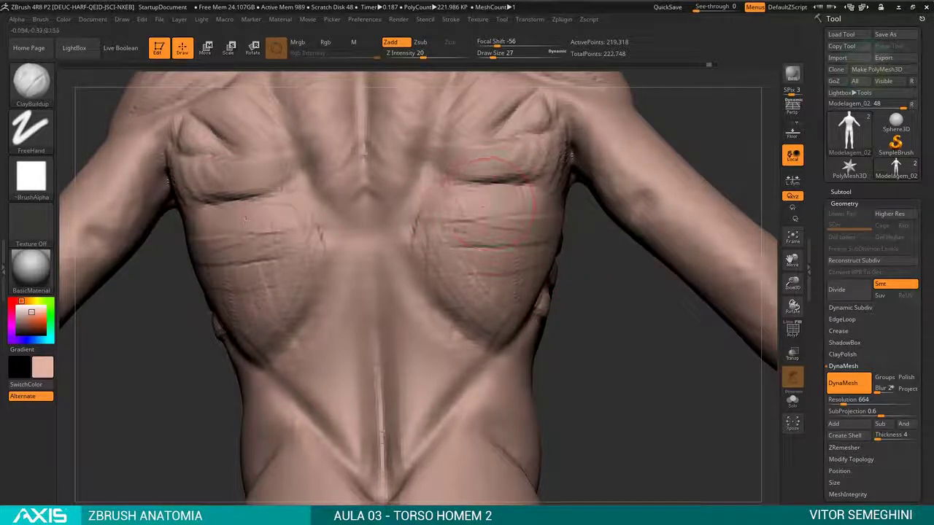
{"action": "key", "text": "f"}
{"action": "left_click_drag", "start_coordinate": [562, 277], "coordinate": [559, 310], "text": "alt"}
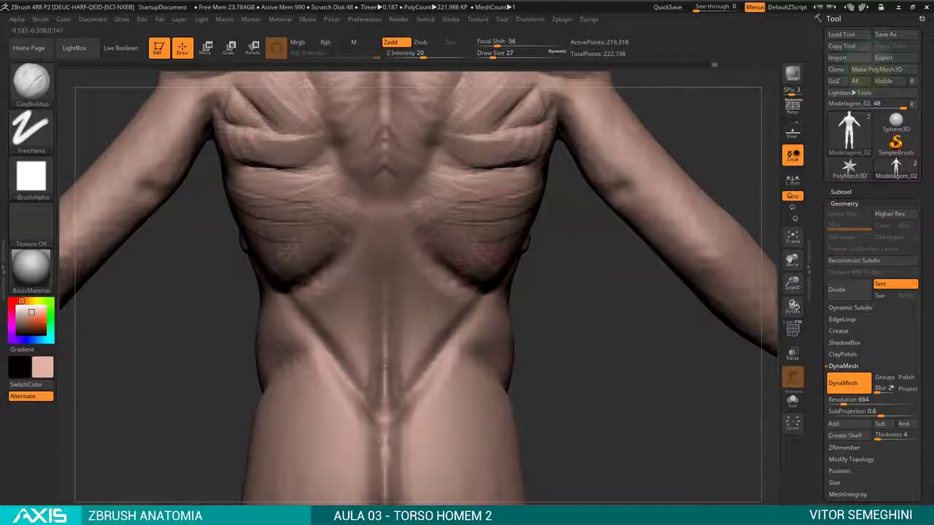
{"action": "mouse_move", "coordinate": [470, 231]}
{"action": "left_mouse_down"}
{"action": "mouse_move", "coordinate": [465, 289]}
{"action": "mouse_move", "coordinate": [433, 266]}
{"action": "left_mouse_up"}
- Switch to DamStandard carving and zoom closer on the back before smoothing
{"action": "key", "text": "space"}
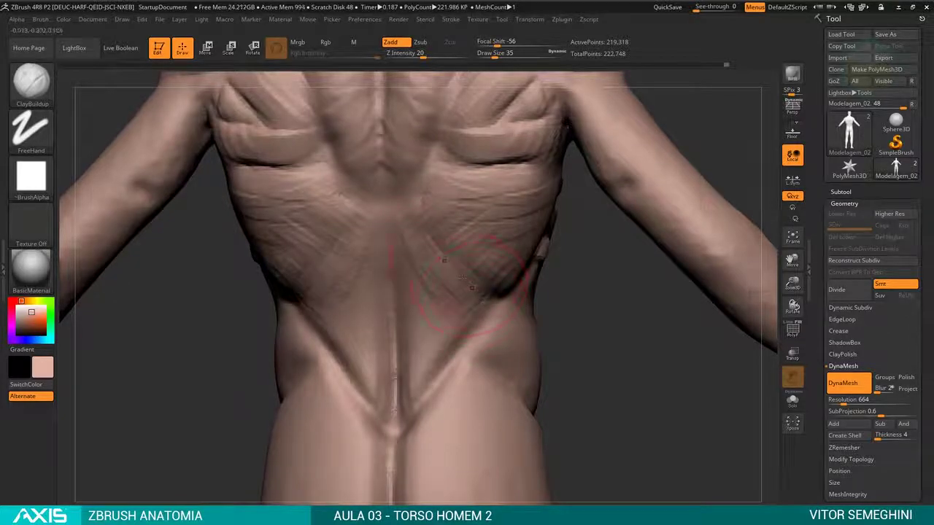
{"action": "mouse_move", "coordinate": [577, 321]}
{"action": "left_mouse_down", "text": "alt"}
{"action": "mouse_move", "coordinate": [537, 283]}
{"action": "mouse_move", "coordinate": [509, 284]}
{"action": "mouse_move", "coordinate": [584, 308]}
{"action": "mouse_move", "coordinate": [437, 316]}
{"action": "mouse_move", "coordinate": [448, 191]}
{"action": "mouse_move", "coordinate": [428, 271]}
{"action": "mouse_move", "coordinate": [417, 259]}
{"action": "mouse_move", "coordinate": [455, 245]}
{"action": "mouse_move", "coordinate": [468, 381]}
{"action": "mouse_move", "coordinate": [565, 211]}
{"action": "mouse_move", "coordinate": [618, 206]}
{"action": "mouse_move", "coordinate": [603, 221]}
{"action": "mouse_move", "coordinate": [603, 247]}
{"action": "left_mouse_up", "text": "alt"}
{"action": "key", "text": "b"}
{"action": "key", "text": "d"}
{"action": "key", "text": "s"}
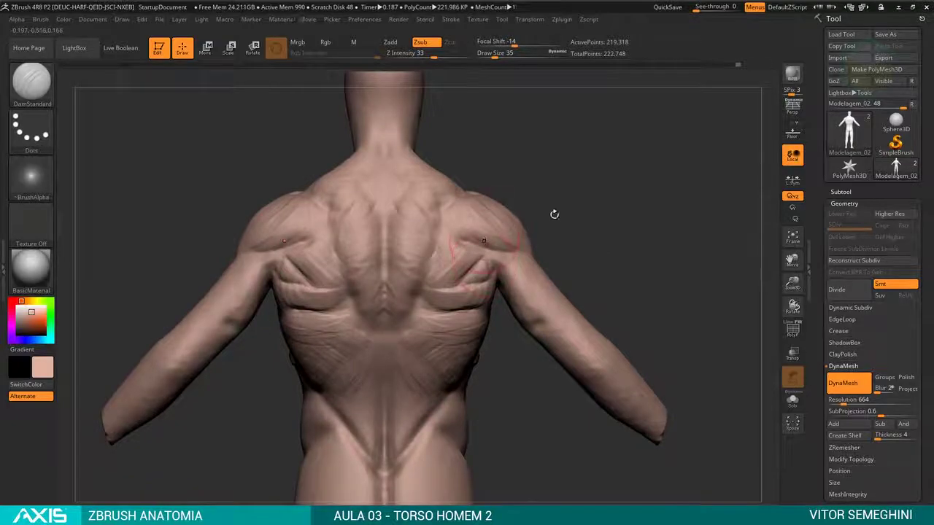
{"action": "left_click_drag", "start_coordinate": [554, 213], "coordinate": [588, 216]}
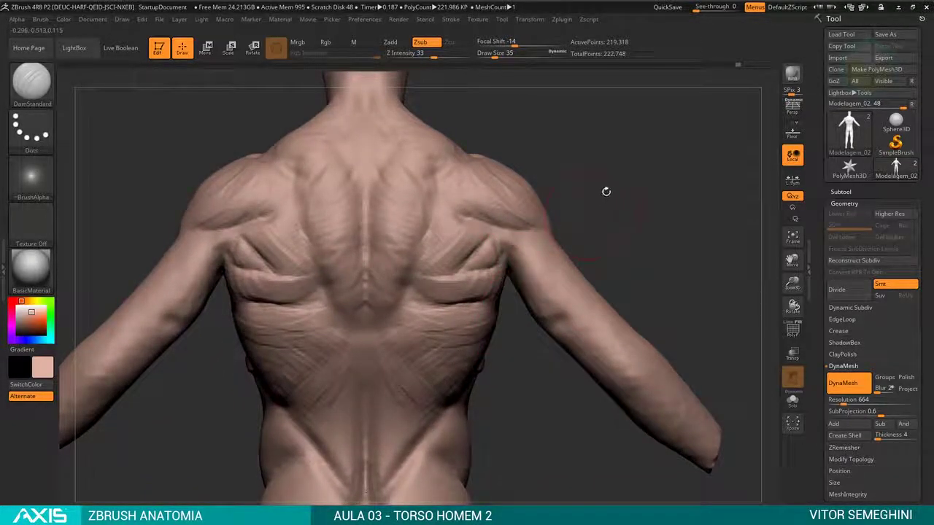
{"action": "mouse_move", "coordinate": [611, 185]}
{"action": "left_mouse_down", "text": "alt"}
{"action": "mouse_move", "coordinate": [529, 346]}
{"action": "mouse_move", "coordinate": [460, 242]}
{"action": "left_mouse_up", "text": "alt"}
{"action": "key", "text": "shift"}
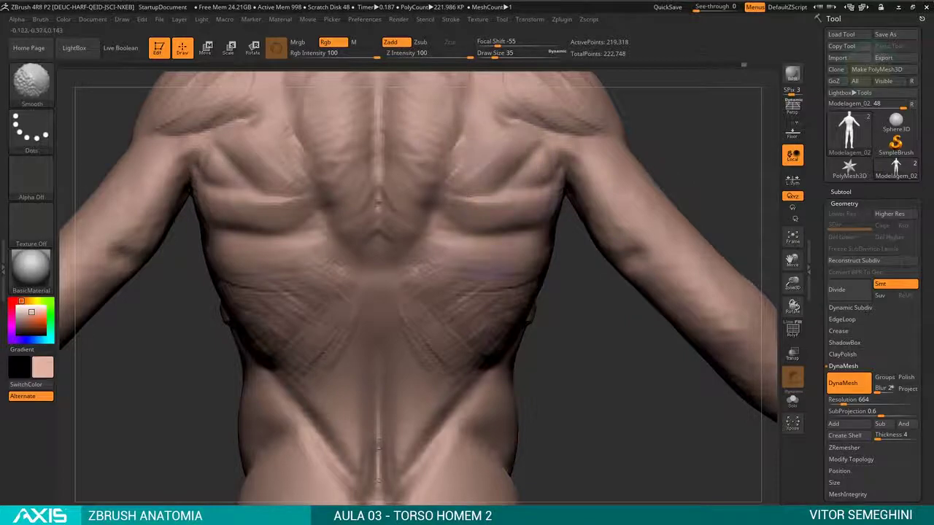
- Cycle brushes between ClayBuildup and DamStandard while turning to view the upper back
{"action": "key", "text": "b"}
{"action": "key", "text": "c"}
{"action": "key", "text": "b"}
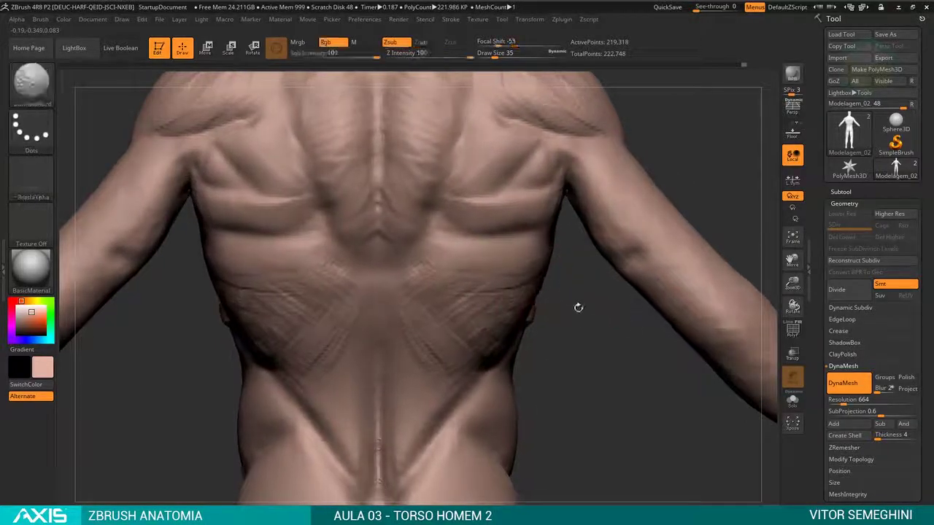
{"action": "mouse_move", "coordinate": [577, 309]}
{"action": "left_mouse_down"}
{"action": "mouse_move", "coordinate": [409, 241]}
{"action": "mouse_move", "coordinate": [520, 88]}
{"action": "left_mouse_up"}
{"action": "key", "text": "b"}
{"action": "key", "text": "s"}
{"action": "key", "text": "t"}
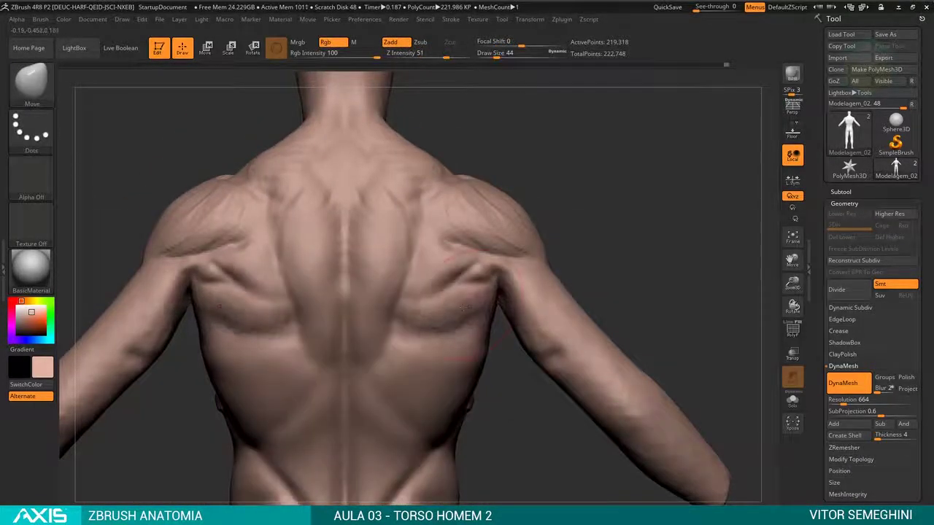
{"action": "left_click_drag", "start_coordinate": [579, 248], "coordinate": [569, 240]}
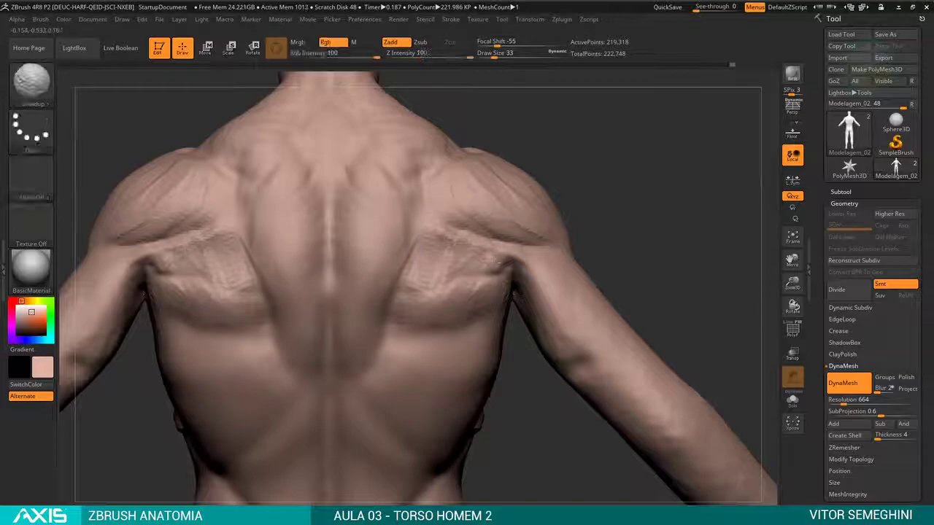
- Smooth striations on both shoulder blades at brush size 23, then orbit the back toward the chest
{"action": "left_click_drag", "start_coordinate": [452, 233], "coordinate": [502, 239], "text": "shift"}
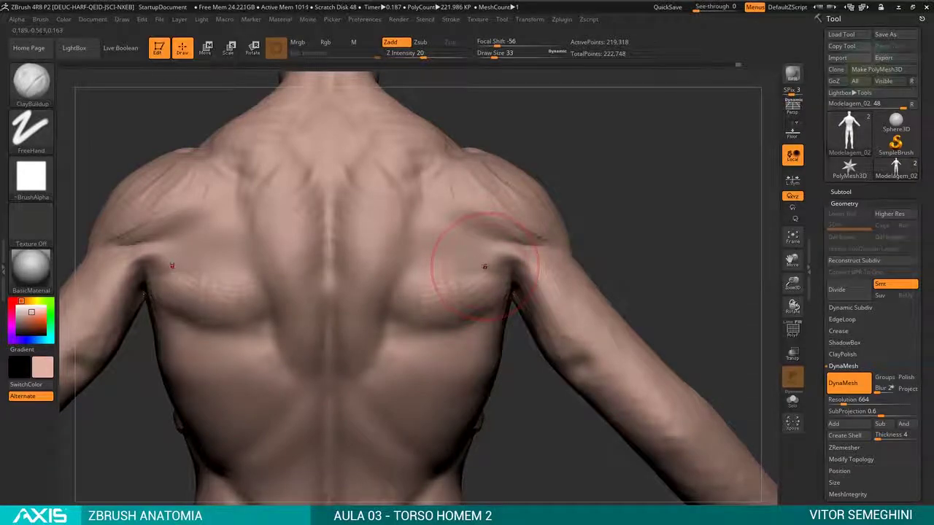
{"action": "key", "text": "space"}
{"action": "left_click_drag", "start_coordinate": [499, 263], "coordinate": [490, 257]}
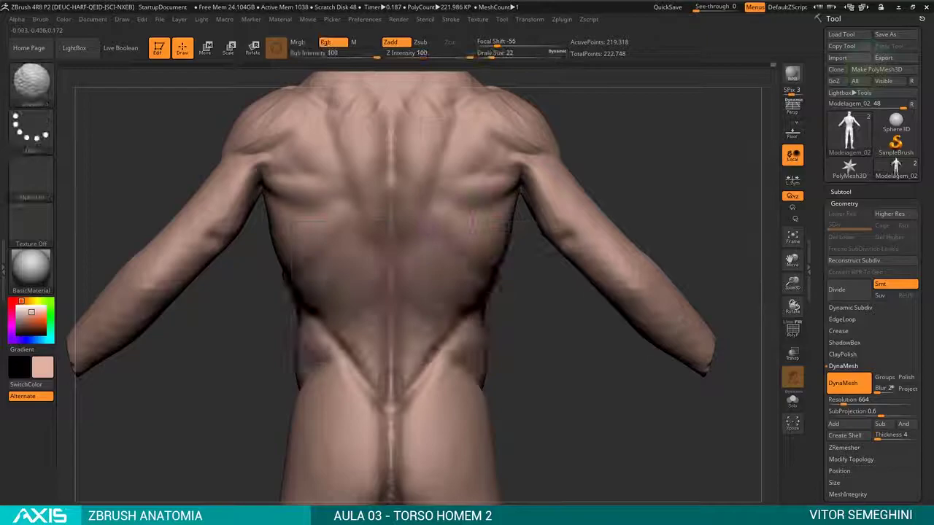
{"action": "left_click_drag", "start_coordinate": [531, 310], "coordinate": [501, 243]}
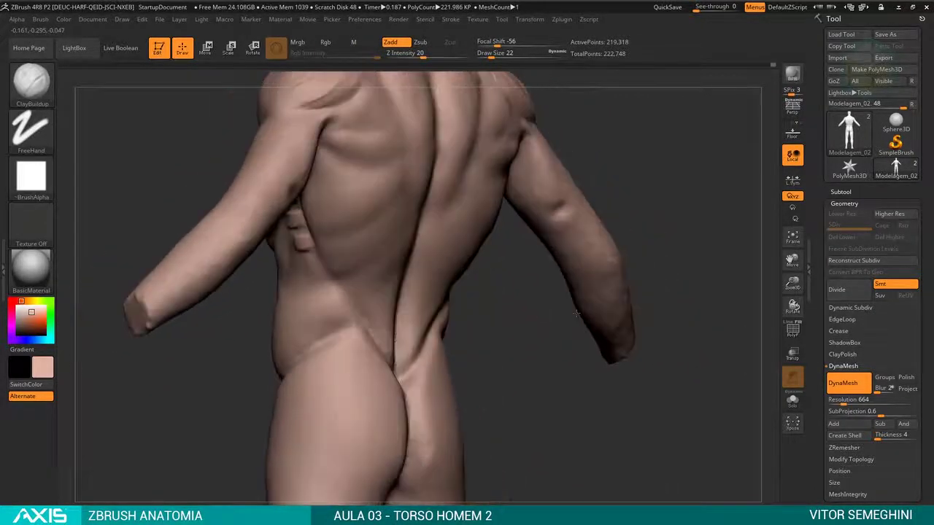
{"action": "left_click_drag", "start_coordinate": [577, 313], "coordinate": [357, 275]}
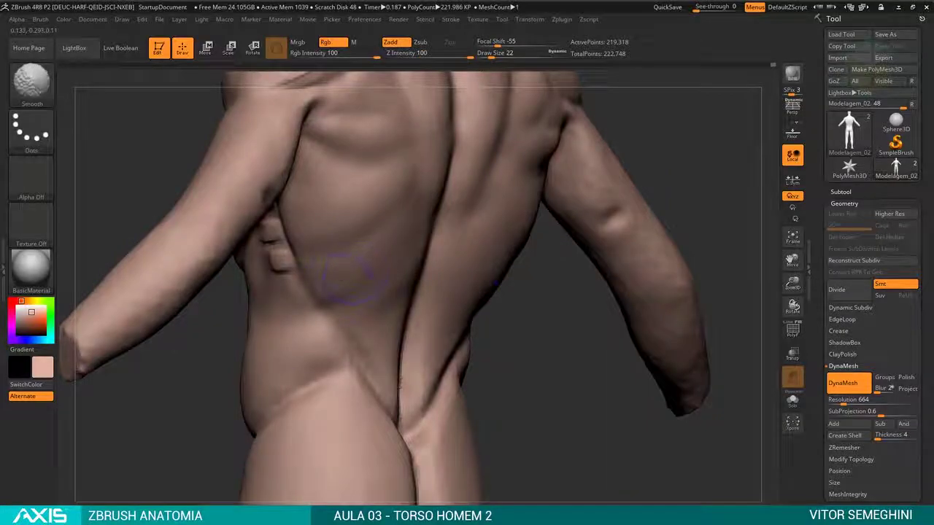
{"action": "left_click_drag", "start_coordinate": [507, 327], "coordinate": [629, 293]}
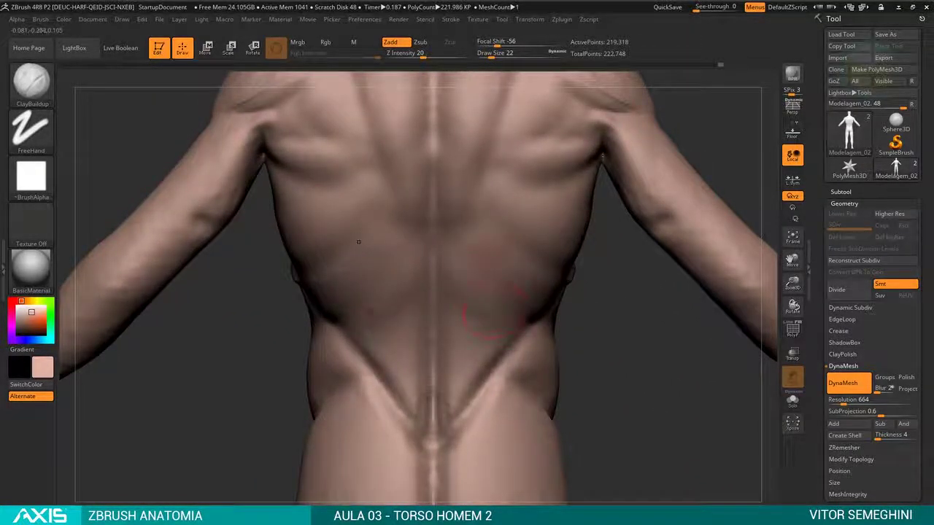
{"action": "left_click_drag", "start_coordinate": [490, 256], "coordinate": [539, 250]}
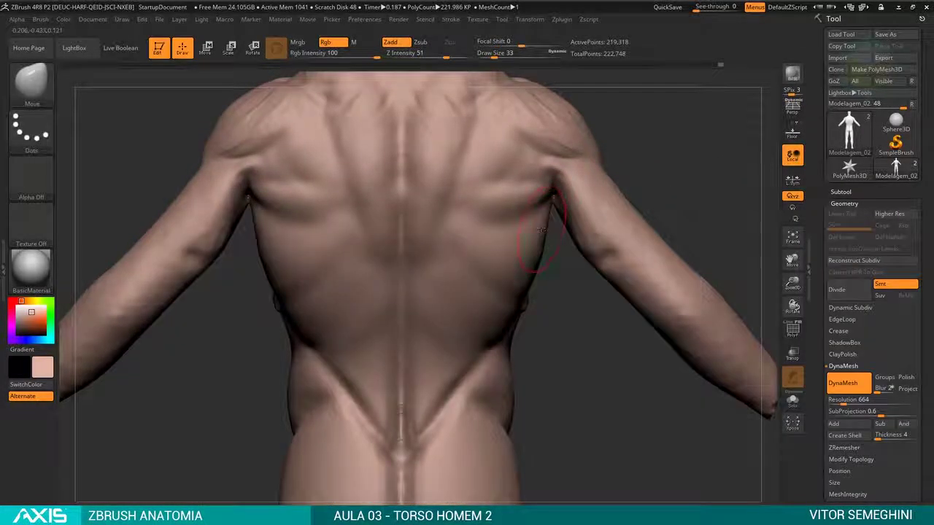
{"action": "left_click_drag", "start_coordinate": [584, 298], "coordinate": [511, 254]}
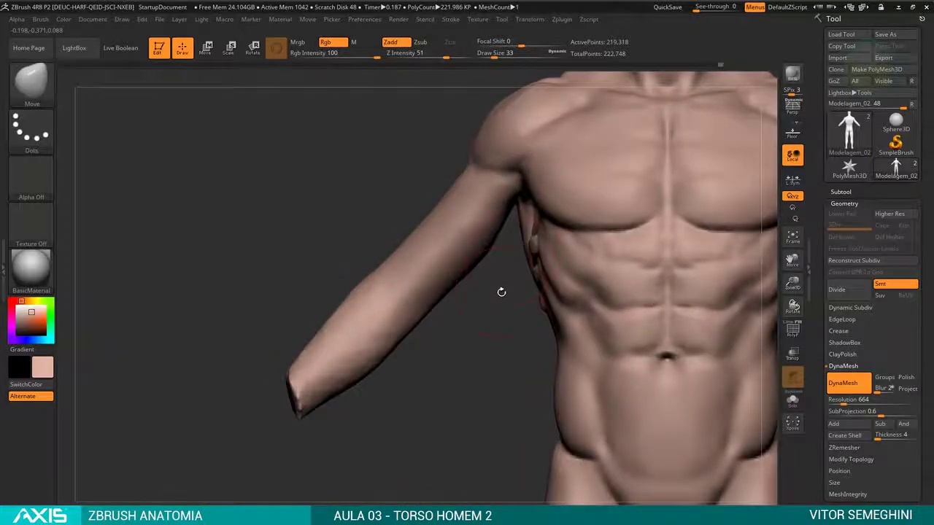
- Switch to ClayBuildup and reduce its draw size from 46 to 25 near the right shoulder
{"action": "left_click_drag", "start_coordinate": [502, 292], "coordinate": [565, 325]}
{"action": "left_click_drag", "start_coordinate": [511, 205], "coordinate": [629, 197]}
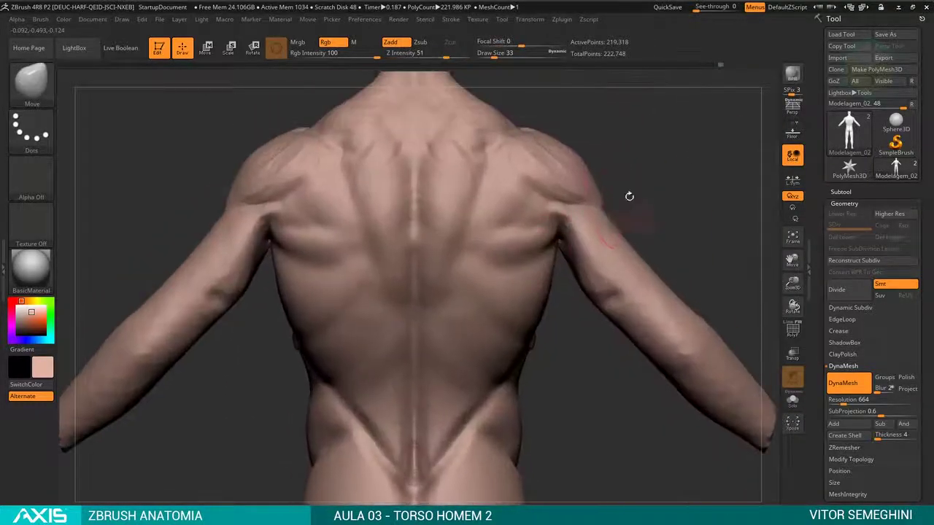
{"action": "key", "text": "b"}
{"action": "key", "text": "c"}
{"action": "key", "text": "b"}
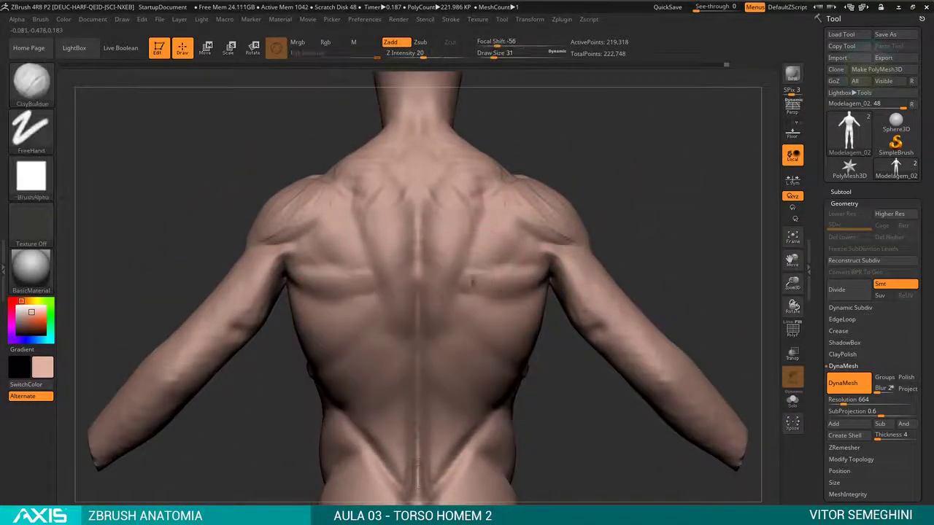
{"action": "key", "text": "space"}
{"action": "mouse_move", "coordinate": [657, 238]}
{"action": "left_mouse_down"}
{"action": "mouse_move", "coordinate": [662, 286]}
{"action": "mouse_move", "coordinate": [591, 182]}
{"action": "left_mouse_up"}
{"action": "key", "text": "space"}
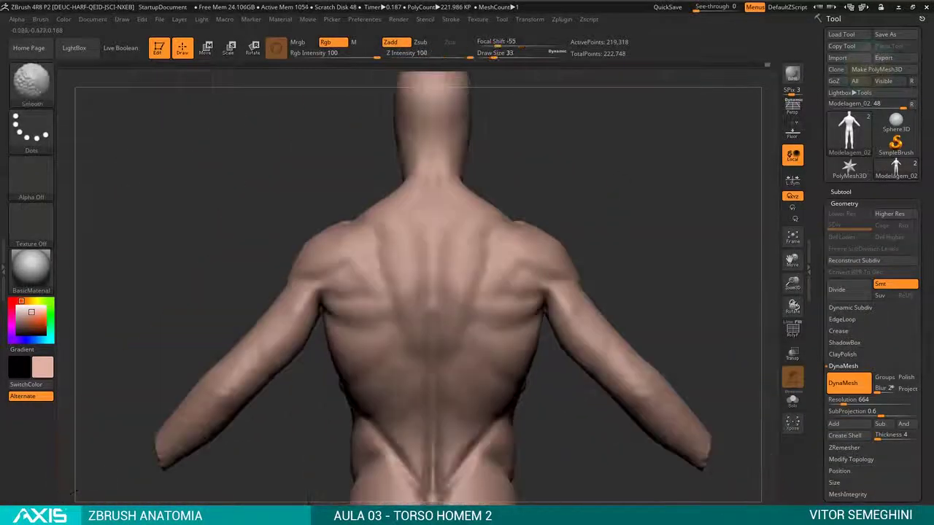
{"action": "mouse_move", "coordinate": [467, 438]}
{"action": "left_mouse_down", "text": "alt"}
{"action": "mouse_move", "coordinate": [441, 219]}
{"action": "mouse_move", "coordinate": [563, 358]}
{"action": "left_mouse_up", "text": "alt"}
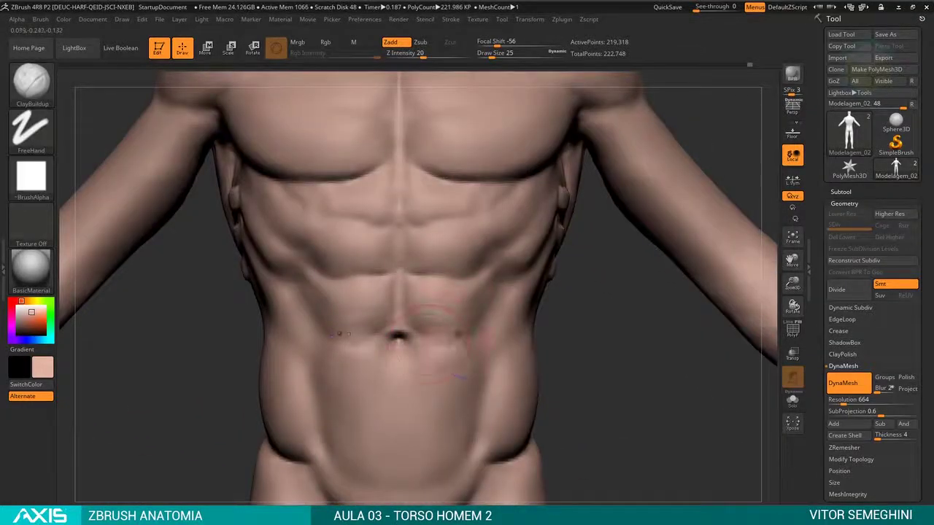
- Frame the figure, resize the brush to 12 then 23, and switch to DamStandard
{"action": "key", "text": "f"}
{"action": "key", "text": "space"}
{"action": "mouse_move", "coordinate": [611, 219]}
{"action": "left_mouse_down"}
{"action": "mouse_move", "coordinate": [438, 314]}
{"action": "mouse_move", "coordinate": [477, 236]}
{"action": "mouse_move", "coordinate": [554, 219]}
{"action": "mouse_move", "coordinate": [523, 208]}
{"action": "mouse_move", "coordinate": [484, 228]}
{"action": "mouse_move", "coordinate": [419, 92]}
{"action": "mouse_move", "coordinate": [576, 277]}
{"action": "mouse_move", "coordinate": [570, 334]}
{"action": "left_mouse_up"}
{"action": "key", "text": "f"}
{"action": "key", "text": "b"}
{"action": "key", "text": "b"}
{"action": "key", "text": "d"}
{"action": "key", "text": "s"}
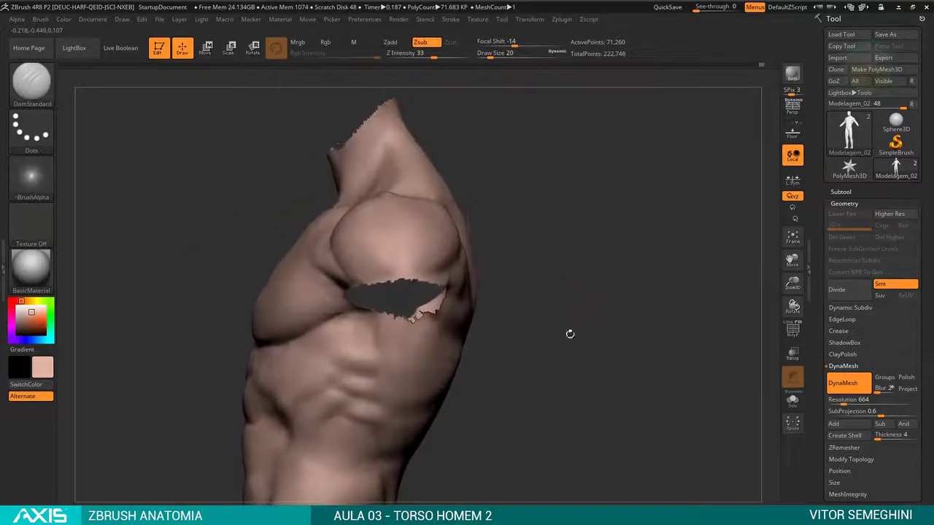
- Unhide the head and arms, inspect the shoulder and front, then open the deltoid reference
{"action": "mouse_move", "coordinate": [595, 265]}
{"action": "left_mouse_down"}
{"action": "mouse_move", "coordinate": [632, 273]}
{"action": "mouse_move", "coordinate": [613, 233]}
{"action": "mouse_move", "coordinate": [569, 219]}
{"action": "left_mouse_up"}
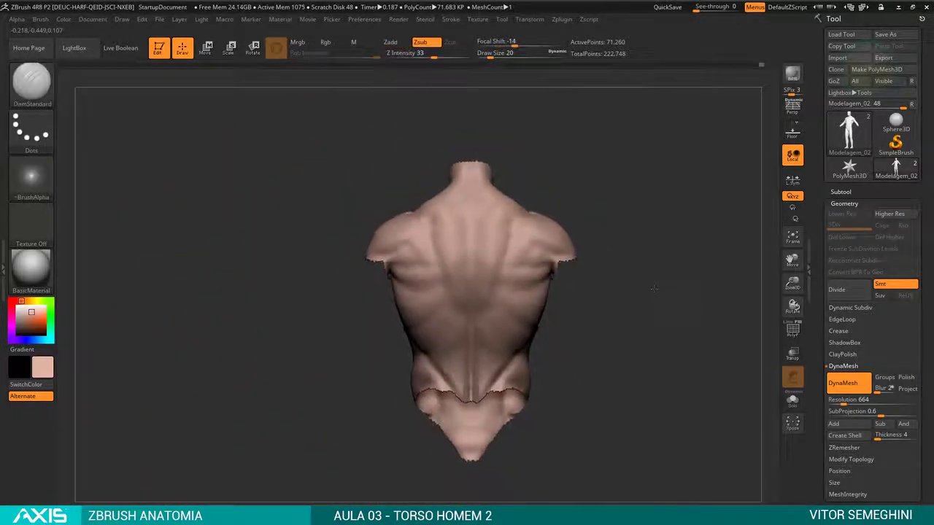
{"action": "mouse_move", "coordinate": [678, 269]}
{"action": "left_mouse_down"}
{"action": "mouse_move", "coordinate": [599, 283]}
{"action": "mouse_move", "coordinate": [571, 267]}
{"action": "mouse_move", "coordinate": [584, 278]}
{"action": "left_mouse_up"}
{"action": "left_click", "coordinate": [639, 261], "text": "ctrl+shift"}
{"action": "mouse_move", "coordinate": [640, 261]}
{"action": "left_mouse_down"}
{"action": "mouse_move", "coordinate": [598, 260]}
{"action": "mouse_move", "coordinate": [526, 212]}
{"action": "left_mouse_up"}
{"action": "key", "text": "space"}
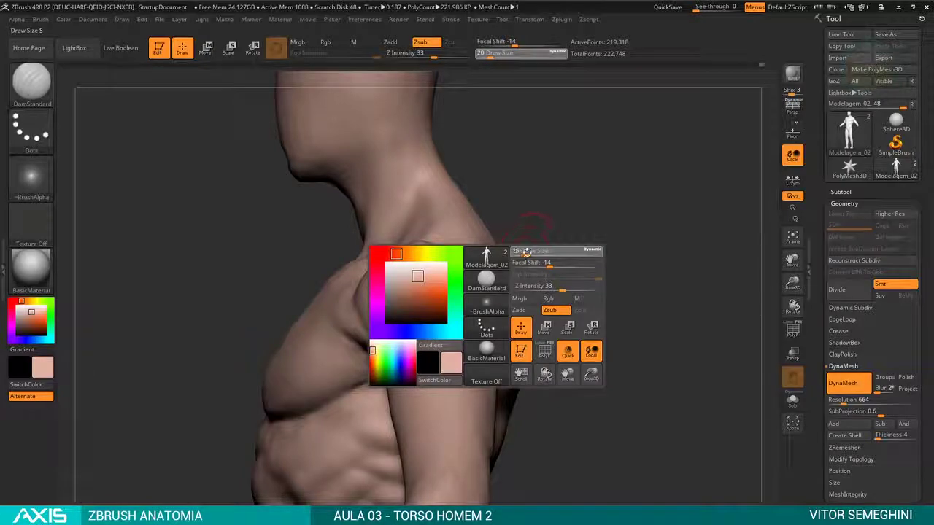
{"action": "mouse_move", "coordinate": [526, 251]}
{"action": "left_mouse_down"}
{"action": "mouse_move", "coordinate": [574, 219]}
{"action": "mouse_move", "coordinate": [584, 226]}
{"action": "mouse_move", "coordinate": [595, 204]}
{"action": "left_mouse_up"}
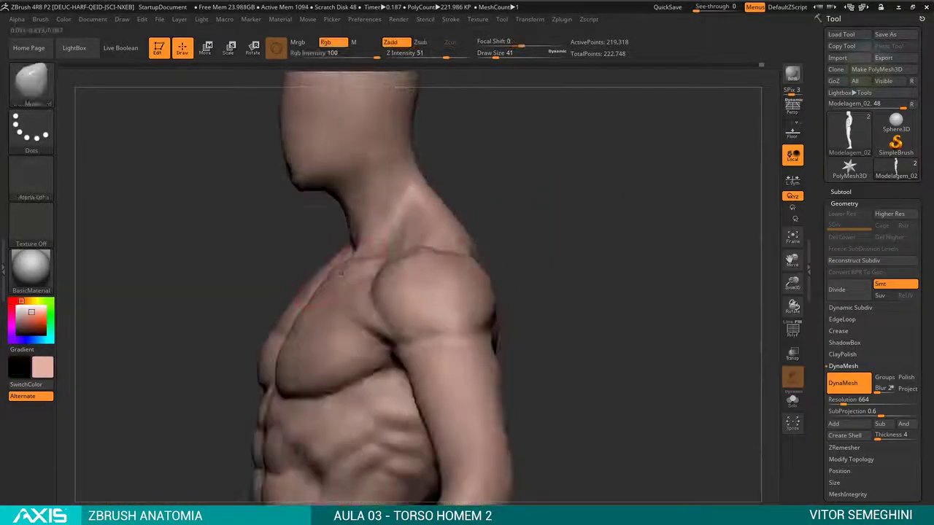
{"action": "left_click_drag", "start_coordinate": [453, 219], "coordinate": [496, 213]}
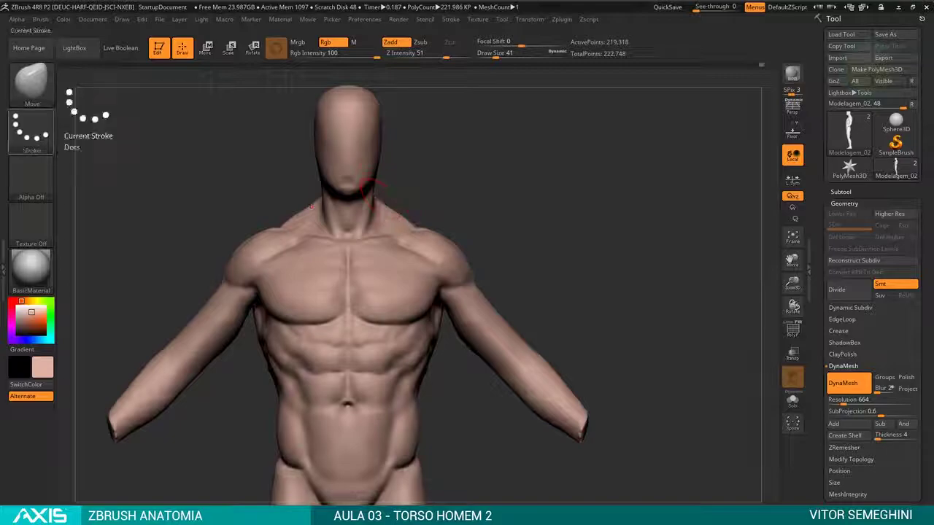
{"action": "key", "text": "alt+Tab"}
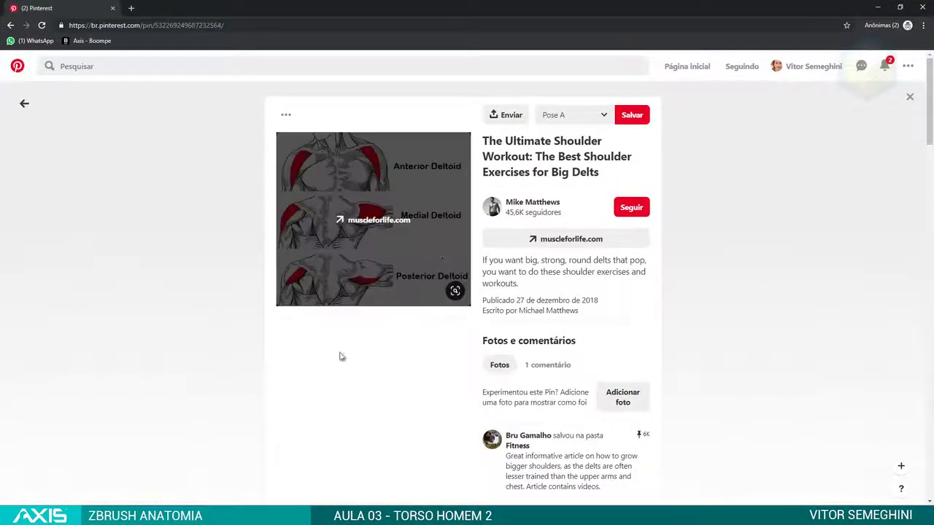
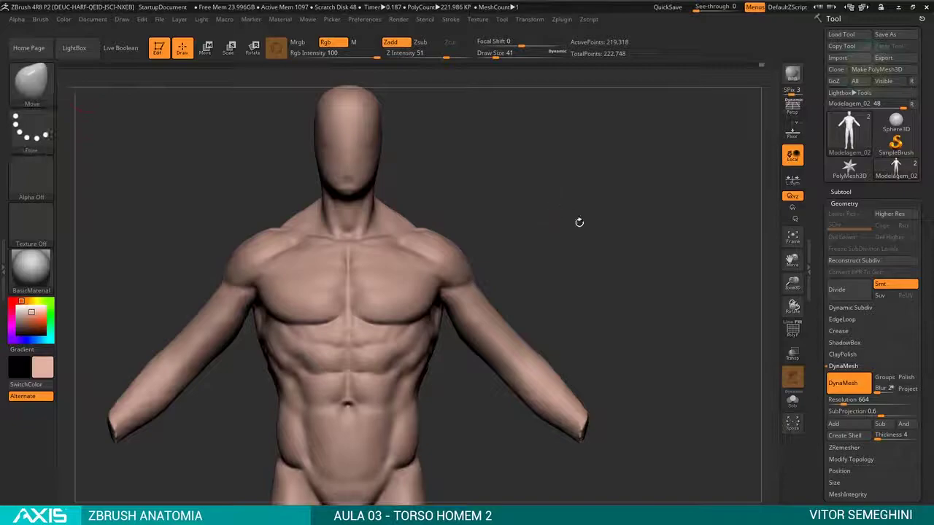
- Turn the torso to the shoulder's side and pick DamStandard in Zsub at draw size 29
{"action": "mouse_move", "coordinate": [579, 222]}
{"action": "left_mouse_down"}
{"action": "mouse_move", "coordinate": [601, 240]}
{"action": "mouse_move", "coordinate": [563, 229]}
{"action": "mouse_move", "coordinate": [585, 243]}
{"action": "mouse_move", "coordinate": [615, 215]}
{"action": "mouse_move", "coordinate": [615, 270]}
{"action": "mouse_move", "coordinate": [498, 207]}
{"action": "left_mouse_up"}
{"action": "key", "text": "b"}
{"action": "key", "text": "d"}
{"action": "key", "text": "s"}
{"action": "key", "text": "space"}
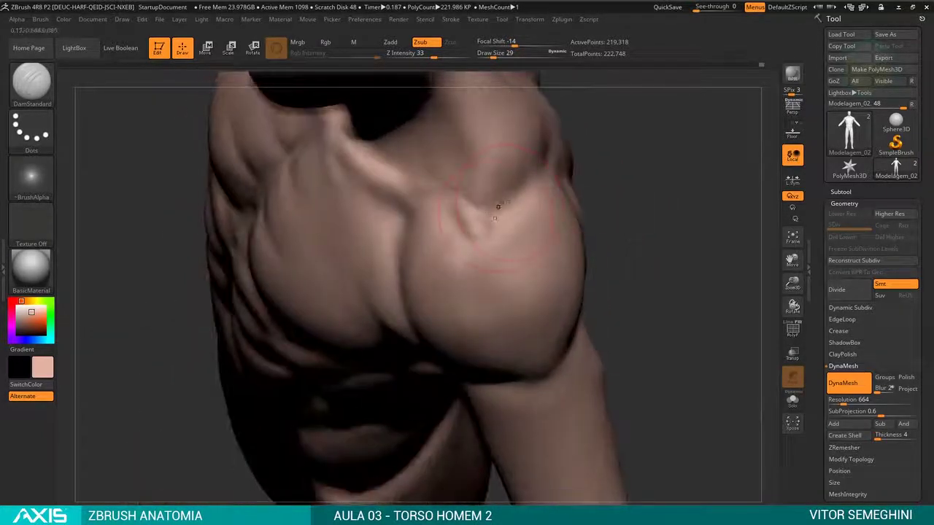
- Switch to the Move brush at draw size 41 and frame the full torso from the front
{"action": "key", "text": "b"}
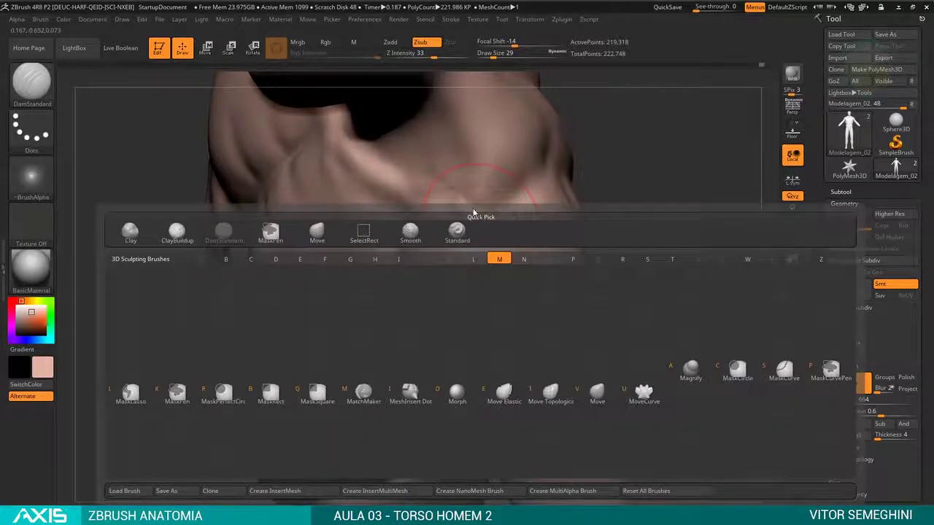
{"action": "key", "text": "v"}
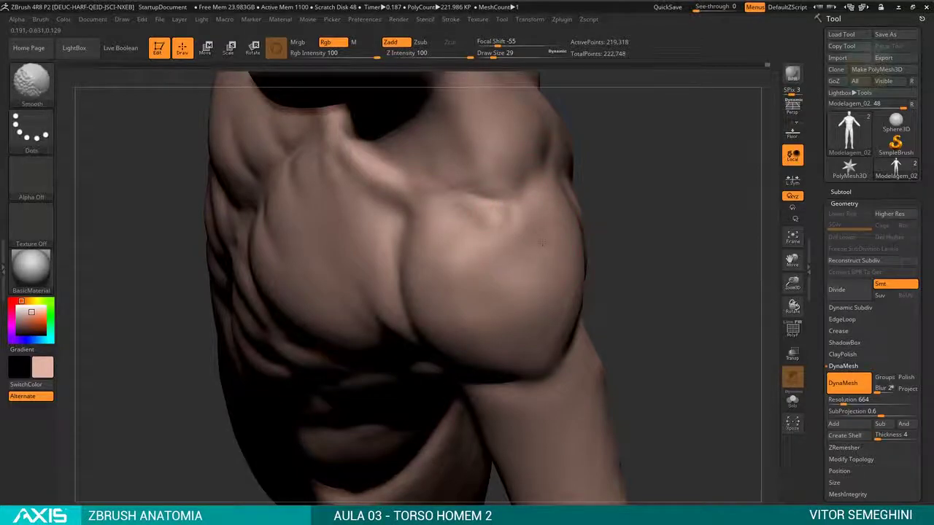
{"action": "mouse_move", "coordinate": [525, 248]}
{"action": "left_mouse_down"}
{"action": "mouse_move", "coordinate": [438, 241]}
{"action": "mouse_move", "coordinate": [484, 272]}
{"action": "left_mouse_up"}
{"action": "key", "text": "space"}
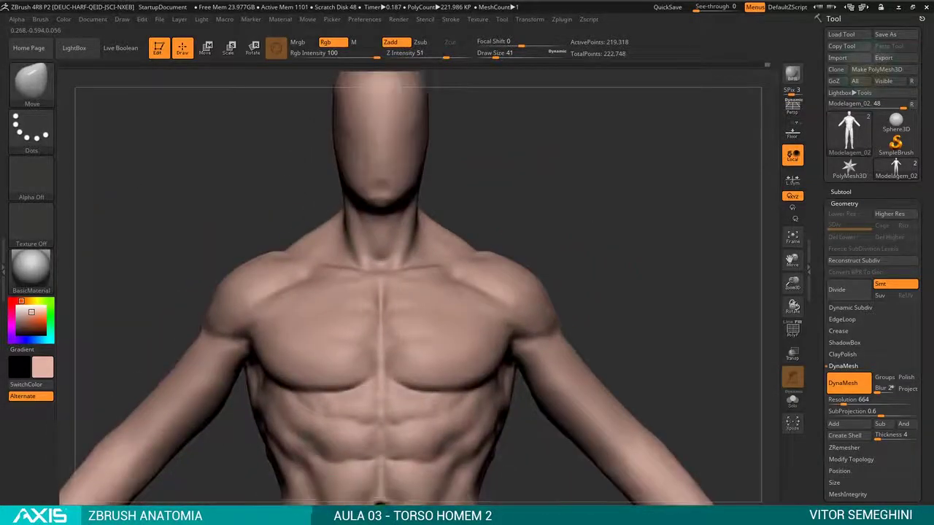
{"action": "left_click_drag", "start_coordinate": [551, 292], "coordinate": [555, 233]}
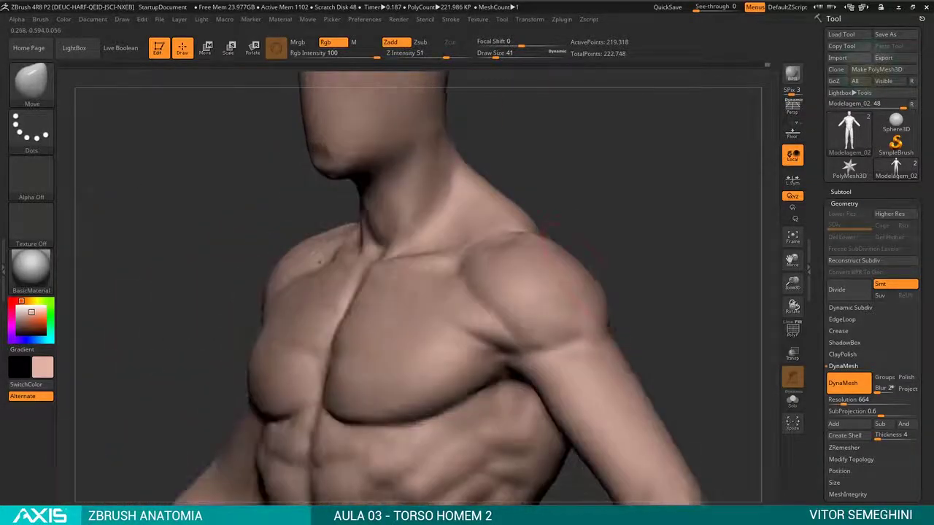
{"action": "mouse_move", "coordinate": [613, 218]}
{"action": "left_mouse_down"}
{"action": "mouse_move", "coordinate": [609, 177]}
{"action": "mouse_move", "coordinate": [564, 272]}
{"action": "left_mouse_up"}
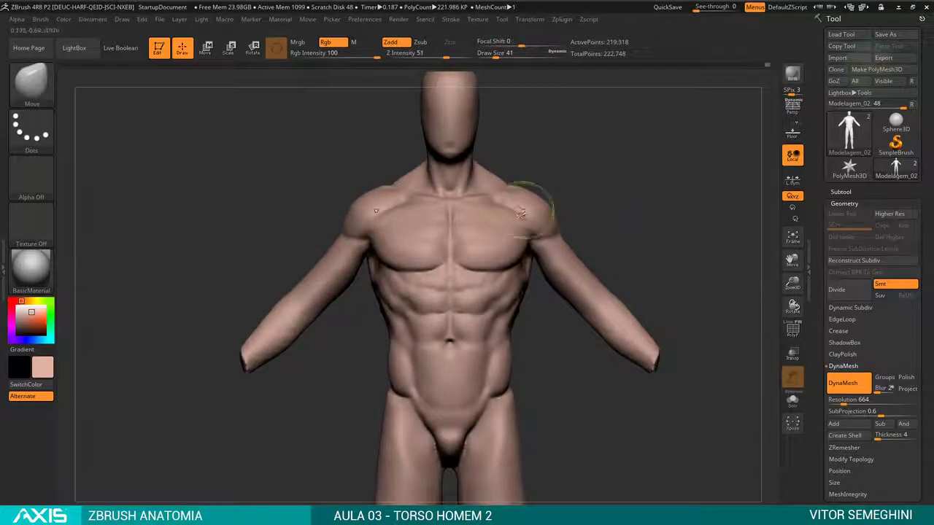
- Hide the thighs with SelectRect and inverted visibility, leaving torso, head and arms shown
{"action": "left_click", "coordinate": [521, 213], "text": "ctrl+shift"}
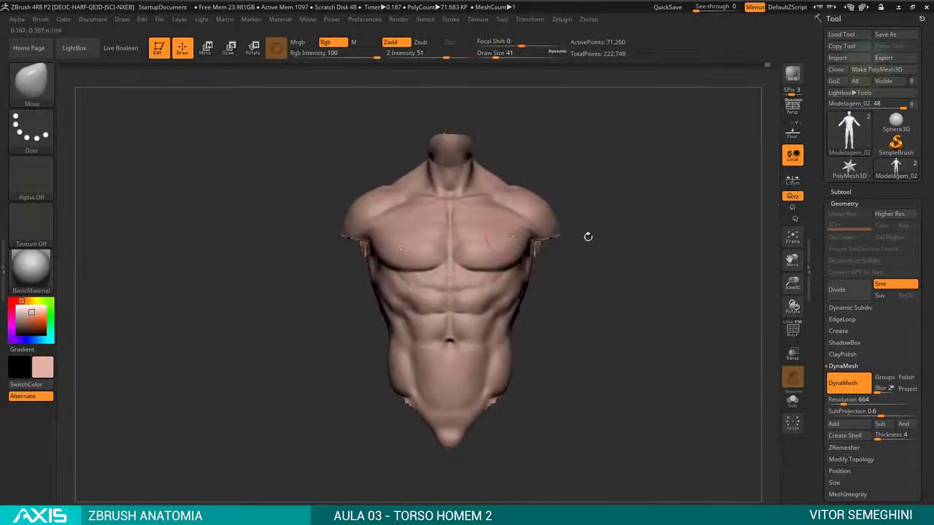
{"action": "mouse_move", "coordinate": [588, 236]}
{"action": "left_mouse_down"}
{"action": "mouse_move", "coordinate": [642, 229]}
{"action": "mouse_move", "coordinate": [639, 200]}
{"action": "left_mouse_up"}
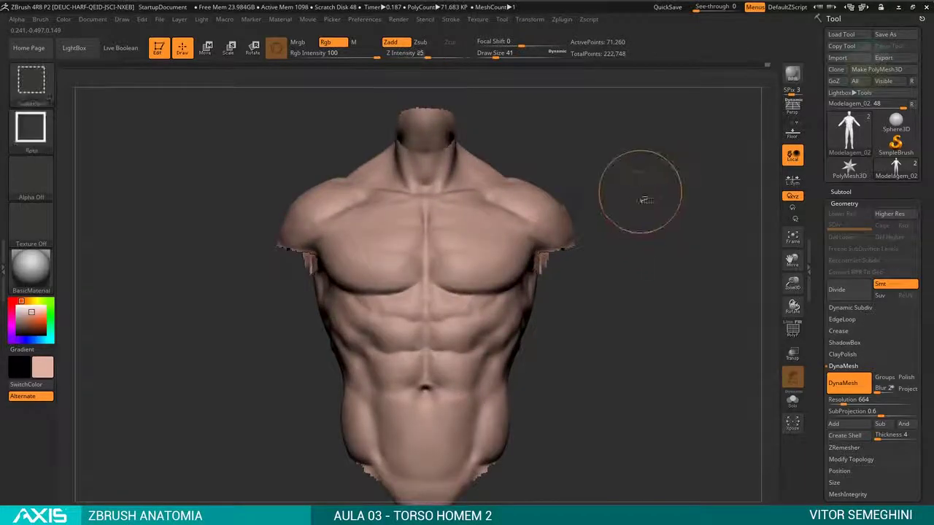
{"action": "left_click", "coordinate": [637, 192], "text": "ctrl+shift"}
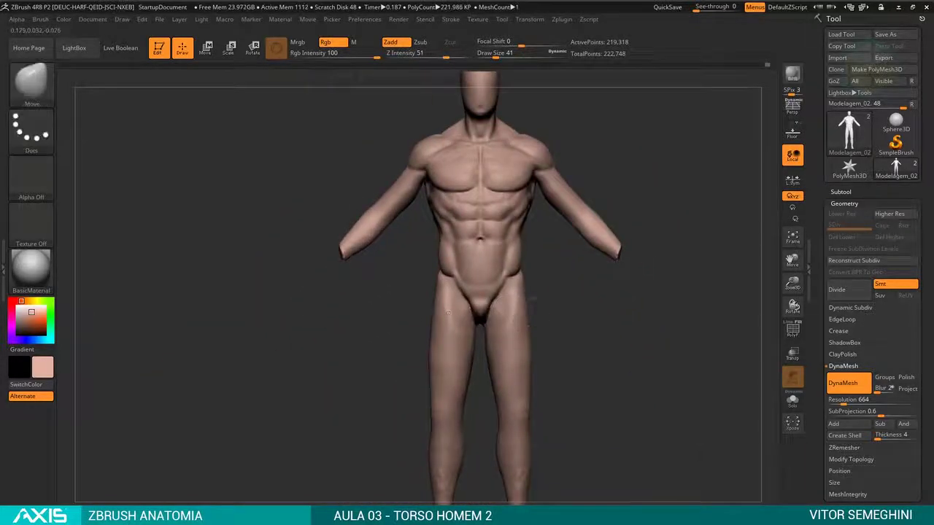
{"action": "key", "text": "f"}
{"action": "left_click", "coordinate": [523, 295], "text": "ctrl+shift"}
{"action": "left_click", "coordinate": [601, 255], "text": "ctrl+shift"}
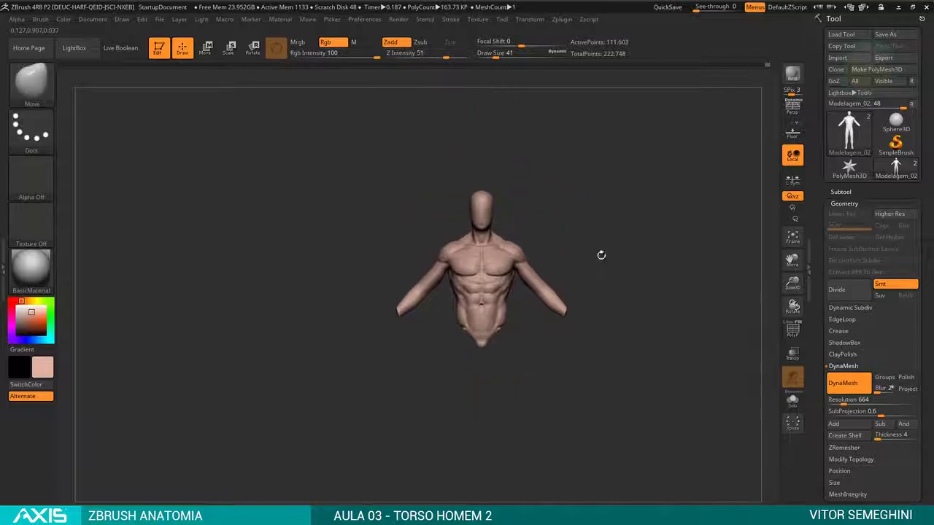
{"action": "mouse_move", "coordinate": [600, 255]}
{"action": "left_mouse_down"}
{"action": "mouse_move", "coordinate": [600, 229]}
{"action": "mouse_move", "coordinate": [625, 197]}
{"action": "mouse_move", "coordinate": [564, 351]}
{"action": "left_mouse_up"}
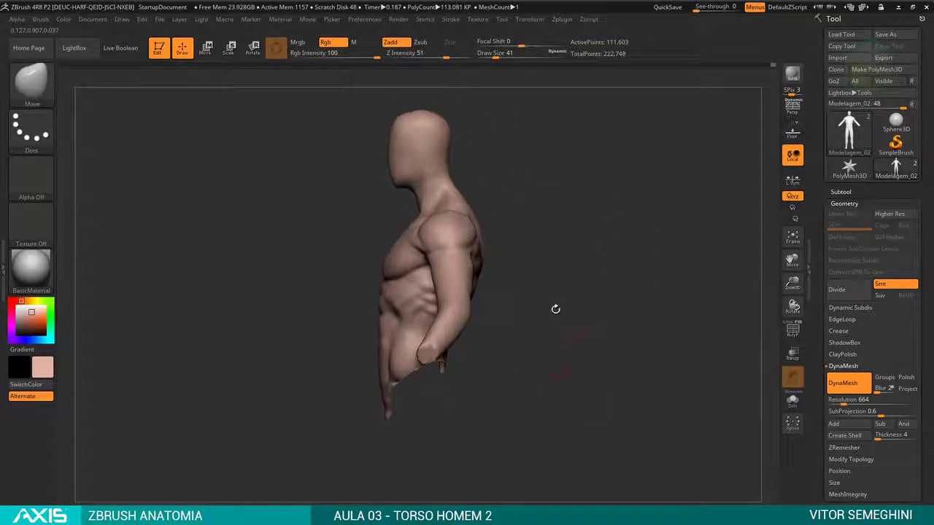
{"action": "mouse_move", "coordinate": [555, 310]}
{"action": "left_mouse_down"}
{"action": "mouse_move", "coordinate": [600, 271]}
{"action": "mouse_move", "coordinate": [596, 289]}
{"action": "mouse_move", "coordinate": [604, 254]}
{"action": "mouse_move", "coordinate": [544, 255]}
{"action": "mouse_move", "coordinate": [591, 297]}
{"action": "mouse_move", "coordinate": [634, 192]}
{"action": "mouse_move", "coordinate": [621, 219]}
{"action": "mouse_move", "coordinate": [639, 232]}
{"action": "mouse_move", "coordinate": [620, 278]}
{"action": "mouse_move", "coordinate": [615, 234]}
{"action": "mouse_move", "coordinate": [678, 349]}
{"action": "mouse_move", "coordinate": [642, 277]}
{"action": "mouse_move", "coordinate": [375, 243]}
{"action": "left_mouse_up"}
- Carve grooves across the deltoid with DamStandard in Zsub, checking from several angles
{"action": "key", "text": "b"}
{"action": "key", "text": "d"}
{"action": "key", "text": "s"}
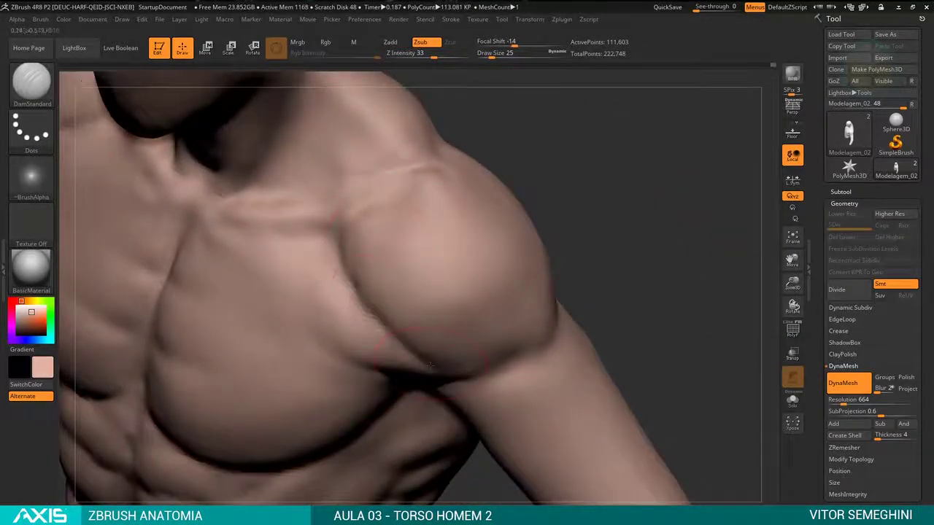
{"action": "mouse_move", "coordinate": [627, 248]}
{"action": "left_mouse_down", "text": "alt"}
{"action": "mouse_move", "coordinate": [621, 225]}
{"action": "mouse_move", "coordinate": [657, 184]}
{"action": "mouse_move", "coordinate": [584, 234]}
{"action": "left_mouse_up", "text": "alt"}
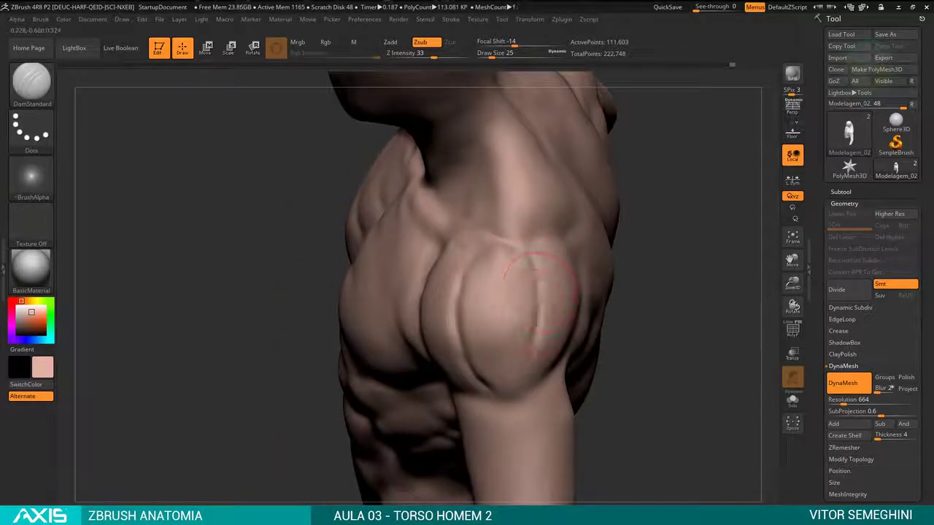
{"action": "left_click_drag", "start_coordinate": [555, 252], "coordinate": [674, 241]}
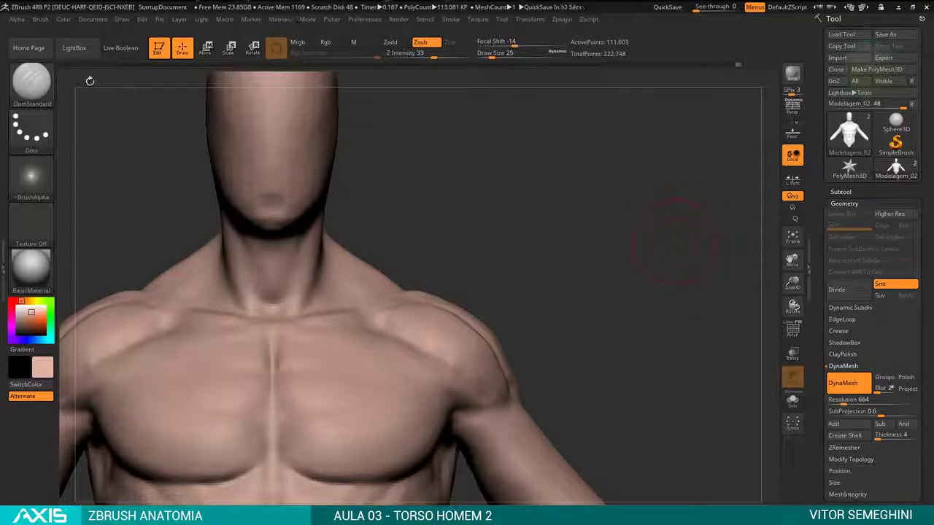
{"action": "mouse_move", "coordinate": [536, 278]}
{"action": "left_mouse_down"}
{"action": "mouse_move", "coordinate": [609, 297]}
{"action": "mouse_move", "coordinate": [600, 268]}
{"action": "mouse_move", "coordinate": [576, 348]}
{"action": "left_mouse_up"}
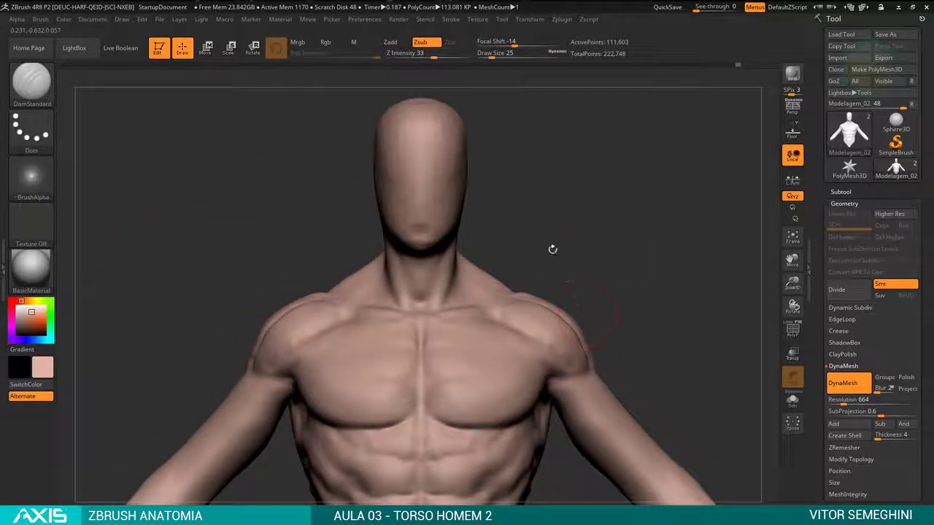
{"action": "left_click_drag", "start_coordinate": [629, 279], "coordinate": [624, 315]}
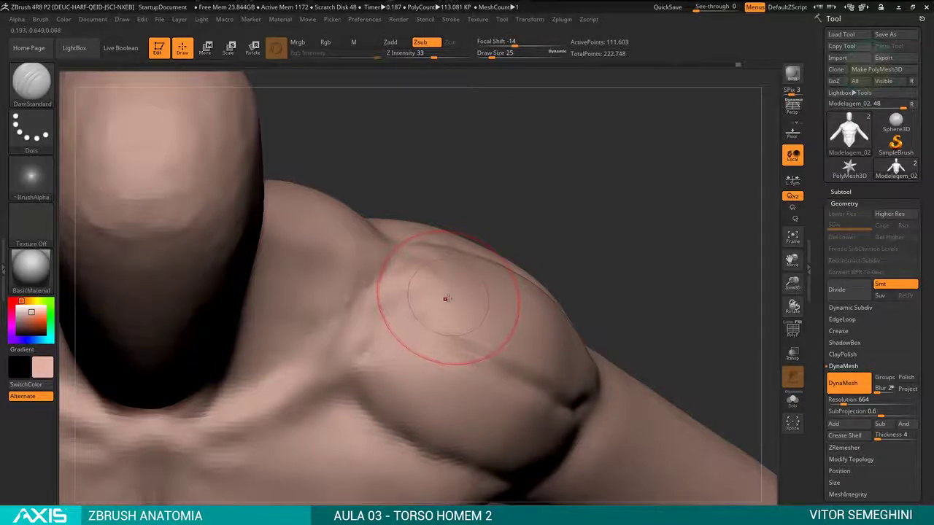
- Select the ClayBuildup brush in Zadd at draw size 17
{"action": "key", "text": "b"}
{"action": "key", "text": "c"}
{"action": "key", "text": "b"}
{"action": "key", "text": "space"}
- Build up clay in the pectoral hollow and smooth the streaks and bump there
{"action": "left_click_drag", "start_coordinate": [511, 132], "coordinate": [437, 146]}
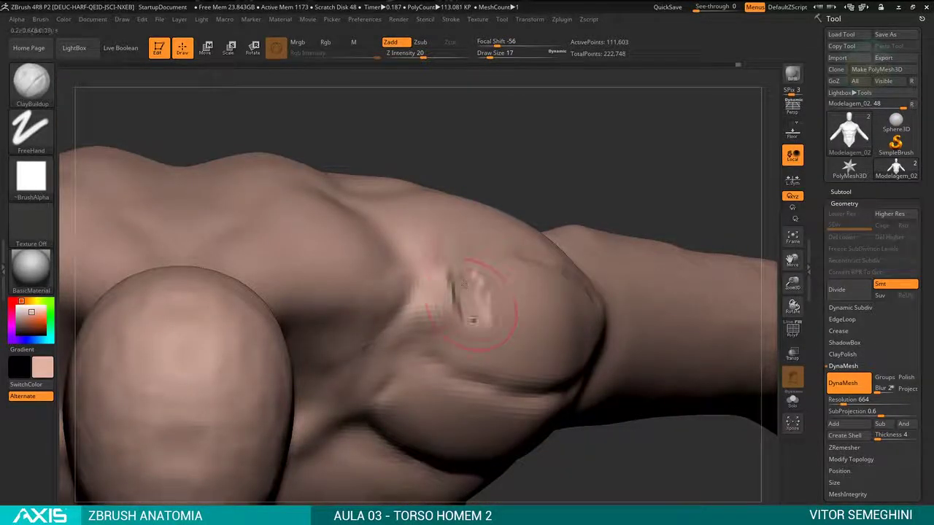
{"action": "mouse_move", "coordinate": [467, 300]}
{"action": "left_mouse_down"}
{"action": "mouse_move", "coordinate": [471, 277]}
{"action": "mouse_move", "coordinate": [468, 305]}
{"action": "left_mouse_up"}
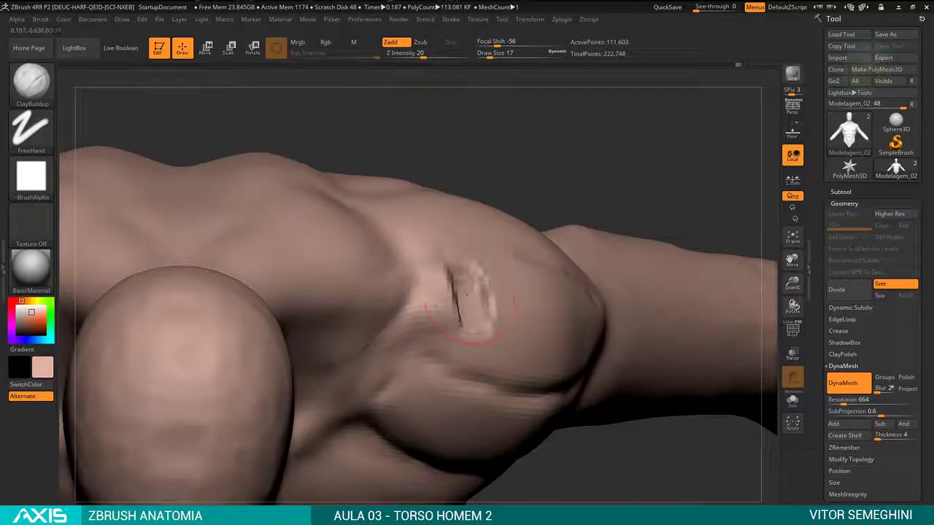
{"action": "mouse_move", "coordinate": [656, 131]}
{"action": "left_mouse_down"}
{"action": "mouse_move", "coordinate": [540, 261]}
{"action": "mouse_move", "coordinate": [456, 261]}
{"action": "mouse_move", "coordinate": [468, 283]}
{"action": "mouse_move", "coordinate": [452, 292]}
{"action": "left_mouse_up"}
{"action": "left_click_drag", "start_coordinate": [449, 241], "coordinate": [474, 226], "text": "shift"}
{"action": "mouse_move", "coordinate": [657, 146]}
{"action": "left_mouse_down"}
{"action": "mouse_move", "coordinate": [562, 191]}
{"action": "mouse_move", "coordinate": [543, 183]}
{"action": "mouse_move", "coordinate": [531, 230]}
{"action": "left_mouse_up"}
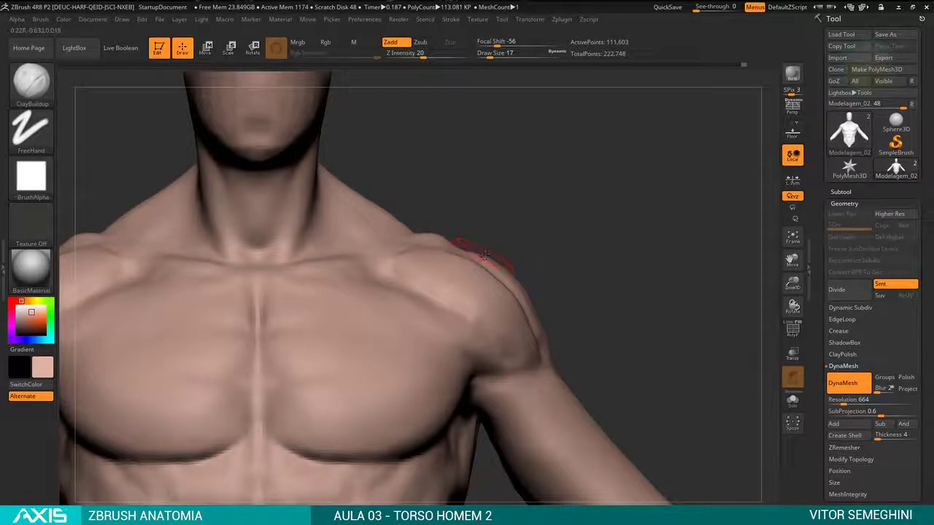
{"action": "mouse_move", "coordinate": [489, 252]}
{"action": "left_mouse_down", "text": "alt"}
{"action": "mouse_move", "coordinate": [552, 234]}
{"action": "mouse_move", "coordinate": [452, 265]}
{"action": "mouse_move", "coordinate": [431, 251]}
{"action": "left_mouse_up", "text": "alt"}
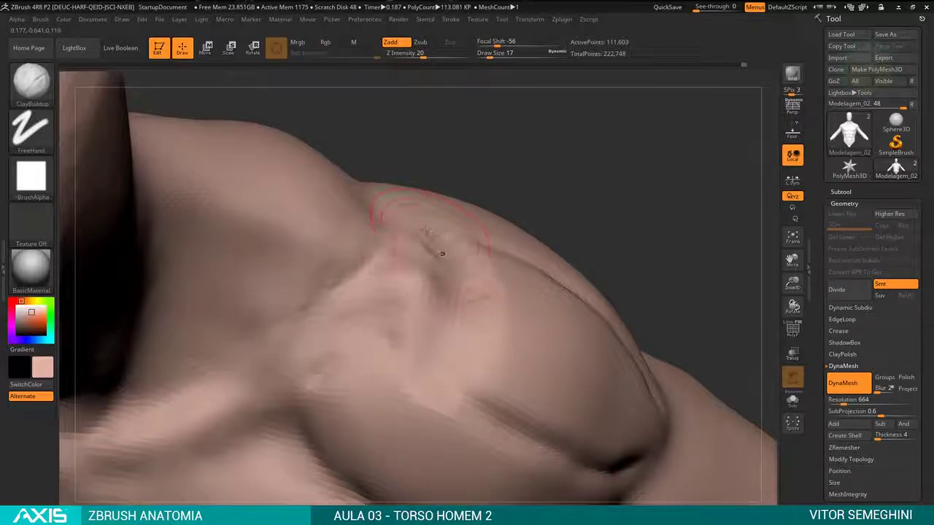
{"action": "left_click_drag", "start_coordinate": [402, 277], "coordinate": [452, 301], "text": "shift"}
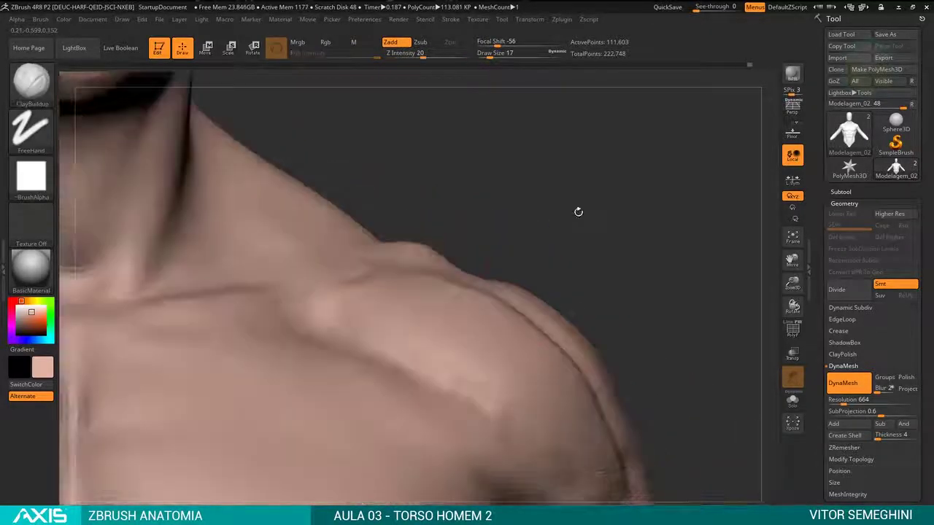
- Add clay strokes to the deltoid, smooth its ridges, and review the shoulder
{"action": "mouse_move", "coordinate": [578, 211]}
{"action": "left_mouse_down"}
{"action": "mouse_move", "coordinate": [571, 217]}
{"action": "mouse_move", "coordinate": [603, 257]}
{"action": "left_mouse_up"}
{"action": "left_click_drag", "start_coordinate": [580, 292], "coordinate": [593, 276]}
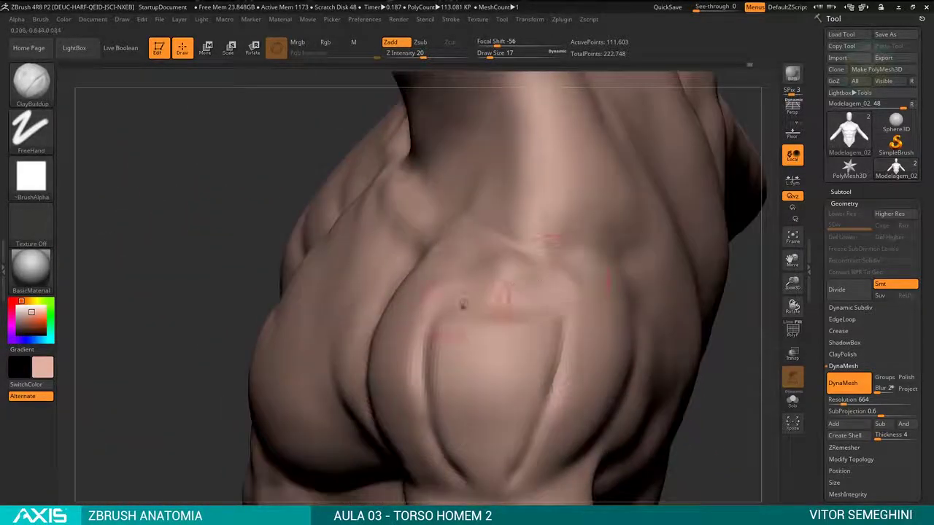
{"action": "left_click_drag", "start_coordinate": [449, 299], "coordinate": [482, 295]}
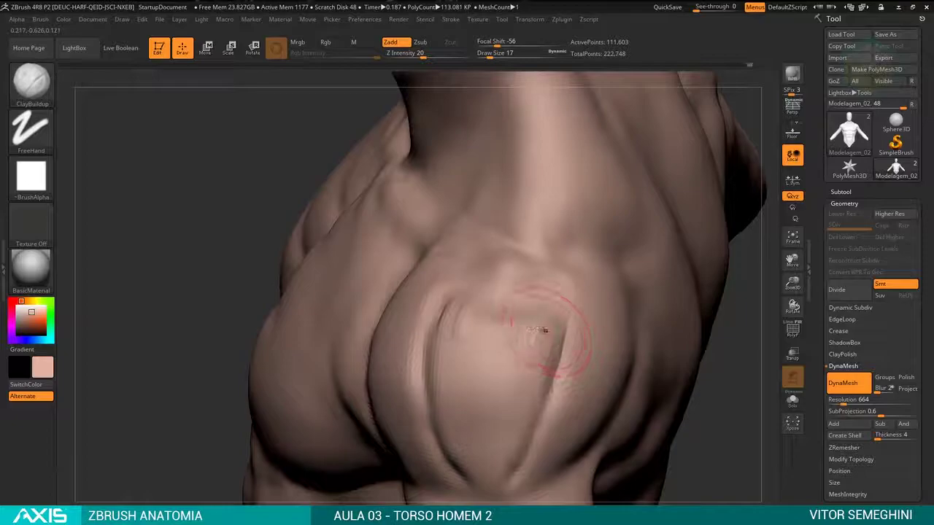
{"action": "mouse_move", "coordinate": [542, 333]}
{"action": "left_mouse_down", "text": "shift"}
{"action": "mouse_move", "coordinate": [506, 329]}
{"action": "mouse_move", "coordinate": [544, 325]}
{"action": "mouse_move", "coordinate": [552, 305]}
{"action": "left_mouse_up", "text": "shift"}
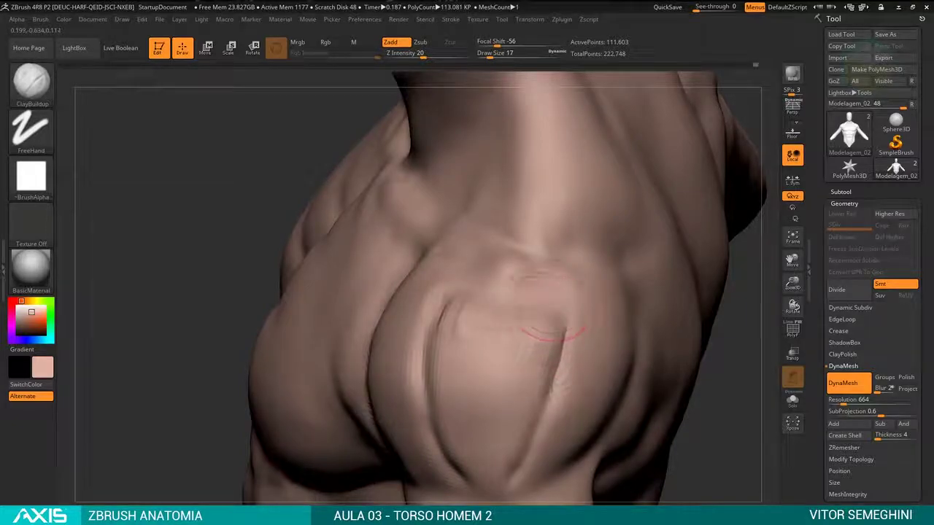
{"action": "mouse_move", "coordinate": [664, 321]}
{"action": "left_mouse_down"}
{"action": "mouse_move", "coordinate": [659, 216]}
{"action": "mouse_move", "coordinate": [538, 308]}
{"action": "left_mouse_up"}
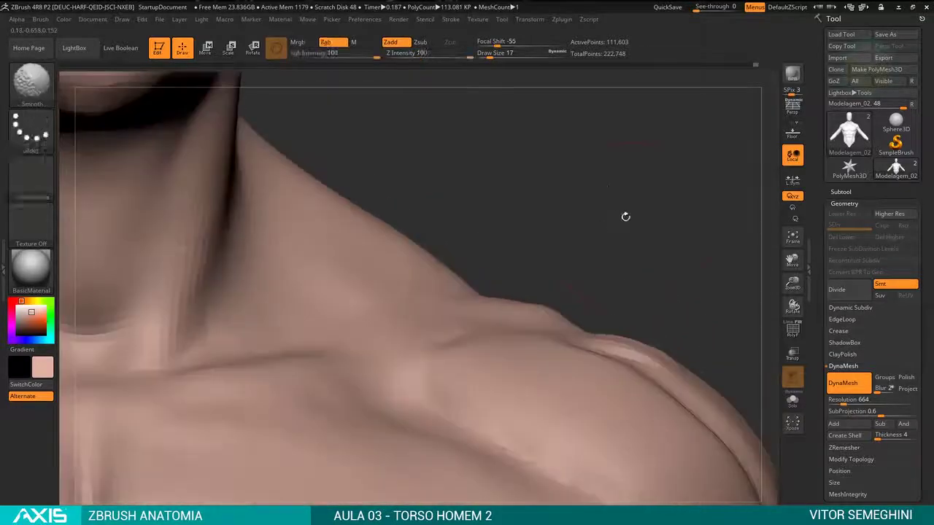
{"action": "mouse_move", "coordinate": [625, 215]}
{"action": "left_mouse_down"}
{"action": "mouse_move", "coordinate": [629, 206]}
{"action": "mouse_move", "coordinate": [627, 231]}
{"action": "left_mouse_up"}
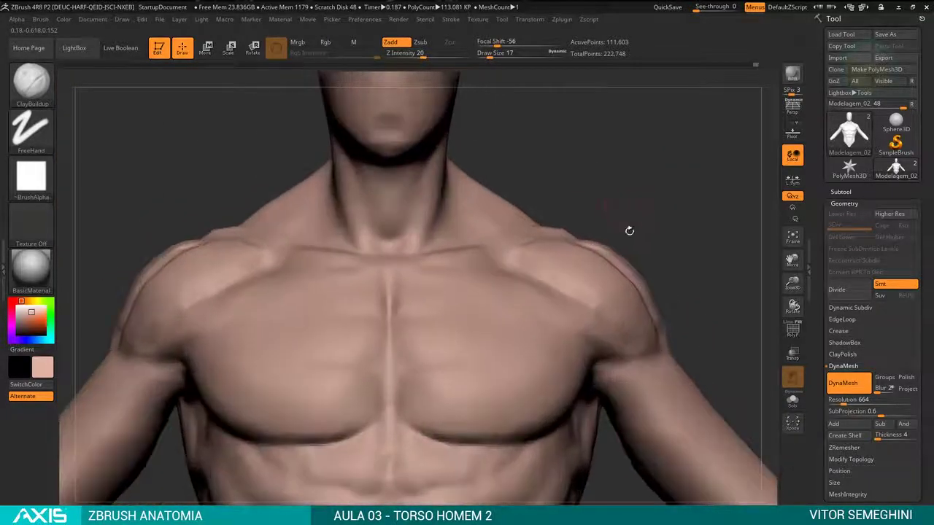
- Trace a red guide line around the shoulder, then undo it
{"action": "key", "text": "shift"}
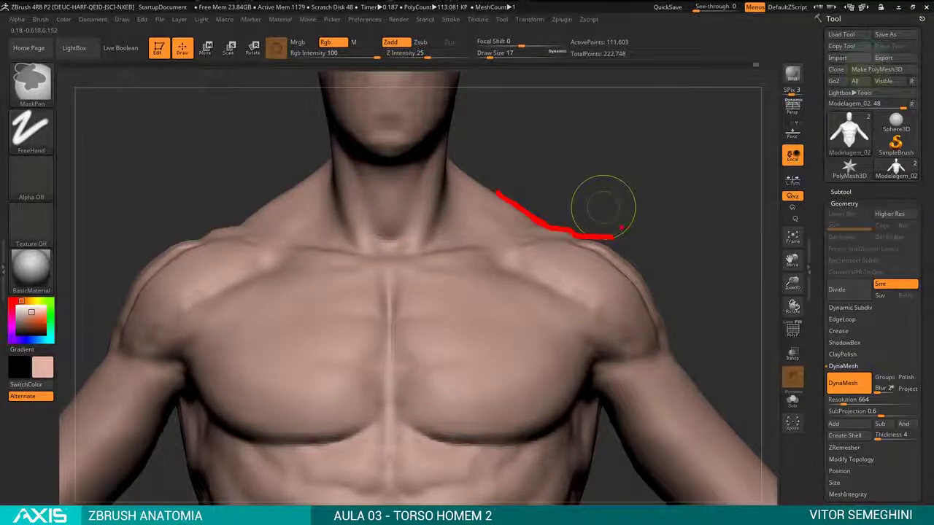
{"action": "mouse_move", "coordinate": [613, 216]}
{"action": "left_mouse_down"}
{"action": "mouse_move", "coordinate": [572, 247]}
{"action": "mouse_move", "coordinate": [660, 357]}
{"action": "left_mouse_up"}
{"action": "key", "text": "ctrl+z"}
{"action": "key", "text": "ctrl+z"}
{"action": "key", "text": "b"}
- Rotate to a side-on view of the shoulder and bring up the sculpting brush palette
{"action": "key", "text": "c"}
{"action": "key", "text": "b"}
{"action": "mouse_move", "coordinate": [663, 234]}
{"action": "left_mouse_down"}
{"action": "mouse_move", "coordinate": [627, 248]}
{"action": "mouse_move", "coordinate": [634, 268]}
{"action": "left_mouse_up"}
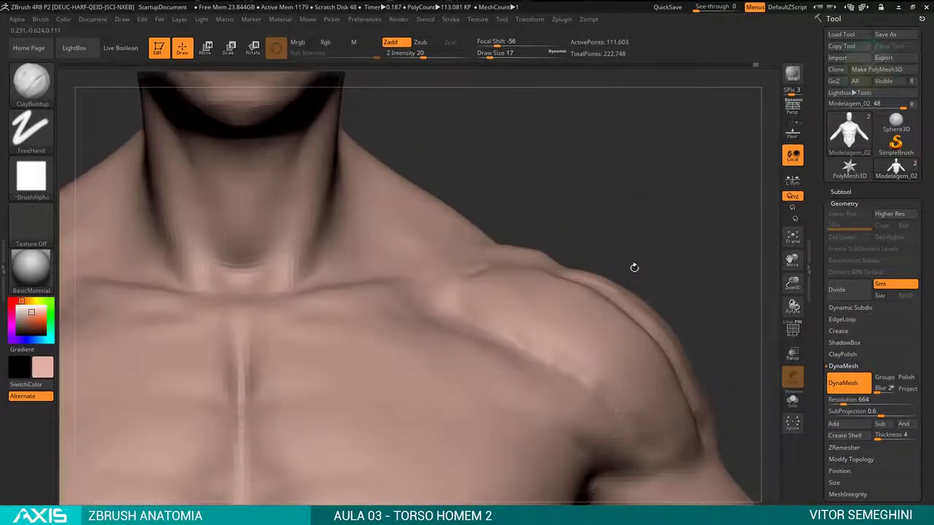
{"action": "left_click_drag", "start_coordinate": [618, 275], "coordinate": [582, 230]}
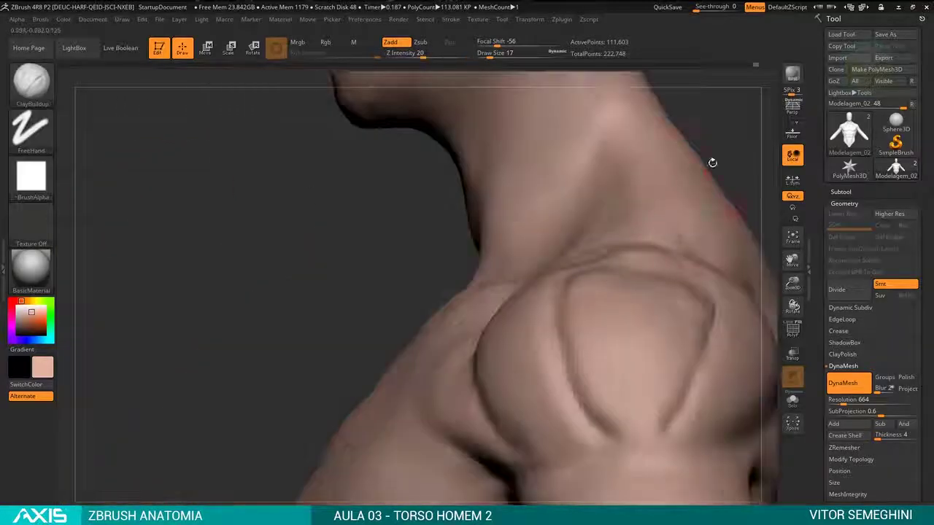
{"action": "key", "text": "space"}
- Smooth the deltoid surface using the Move brush at draw size 27
{"action": "key", "text": "b"}
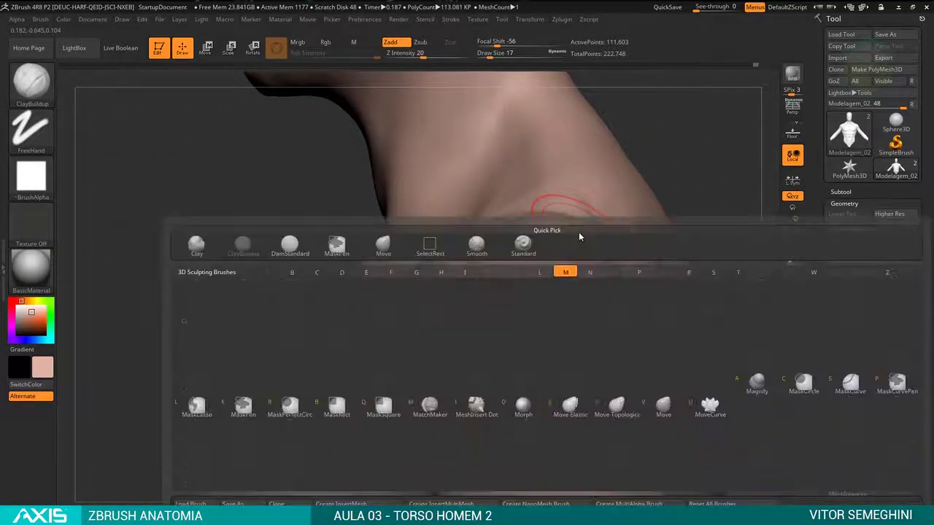
{"action": "key", "text": "m"}
{"action": "key", "text": "v"}
{"action": "key", "text": "space"}
{"action": "left_click_drag", "start_coordinate": [573, 232], "coordinate": [570, 233]}
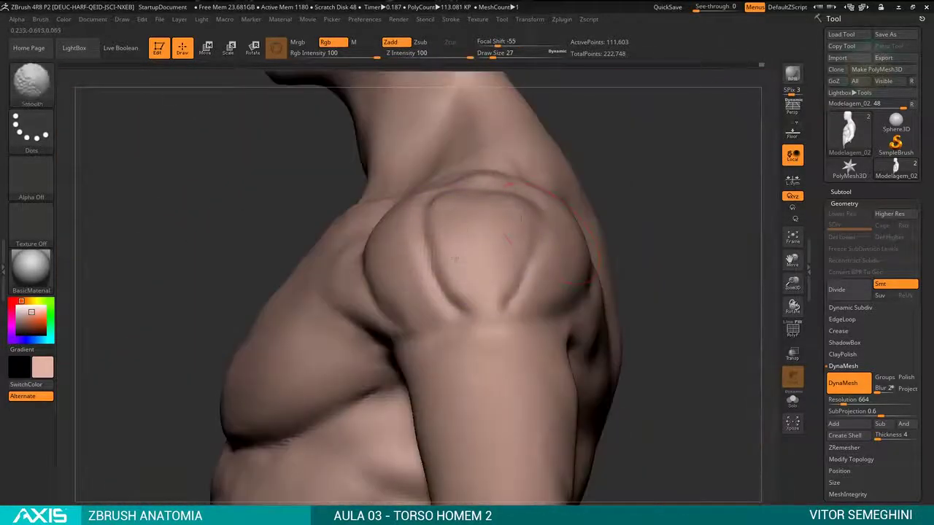
{"action": "left_click_drag", "start_coordinate": [521, 218], "coordinate": [472, 246], "text": "shift"}
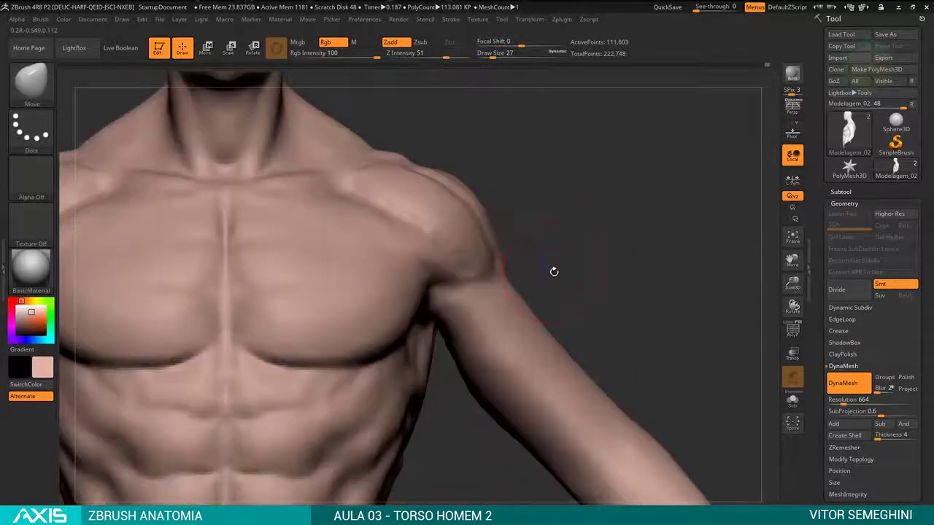
- Switch to ClayBuildup in Zadd at draw size 20
{"action": "key", "text": "b"}
{"action": "key", "text": "b"}
{"action": "key", "text": "space"}
{"action": "mouse_move", "coordinate": [546, 269]}
{"action": "left_mouse_down"}
{"action": "mouse_move", "coordinate": [610, 270]}
{"action": "mouse_move", "coordinate": [666, 203]}
{"action": "mouse_move", "coordinate": [586, 198]}
{"action": "left_mouse_up"}
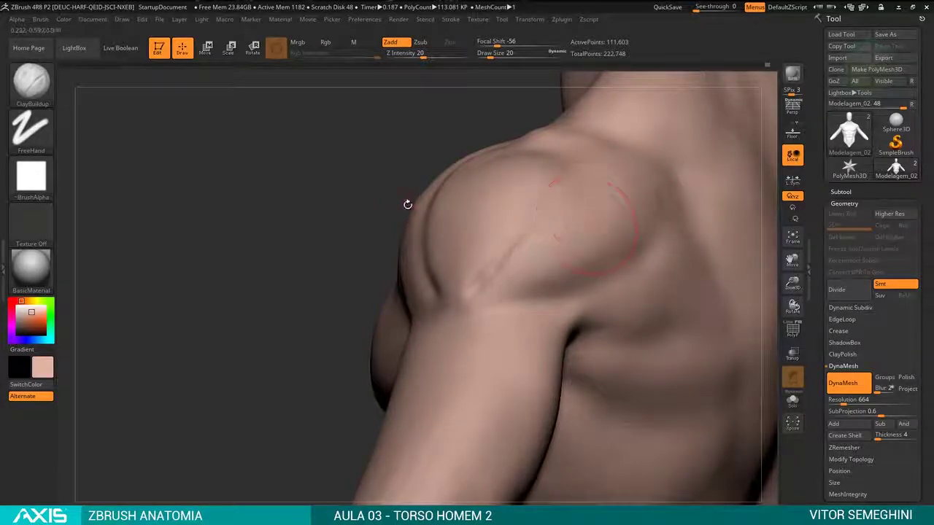
- Stroke clay diagonally across the deltoid's lower rear crease to soften it into the arm
{"action": "mouse_move", "coordinate": [407, 205]}
{"action": "left_mouse_down"}
{"action": "mouse_move", "coordinate": [638, 171]}
{"action": "mouse_move", "coordinate": [551, 261]}
{"action": "left_mouse_up"}
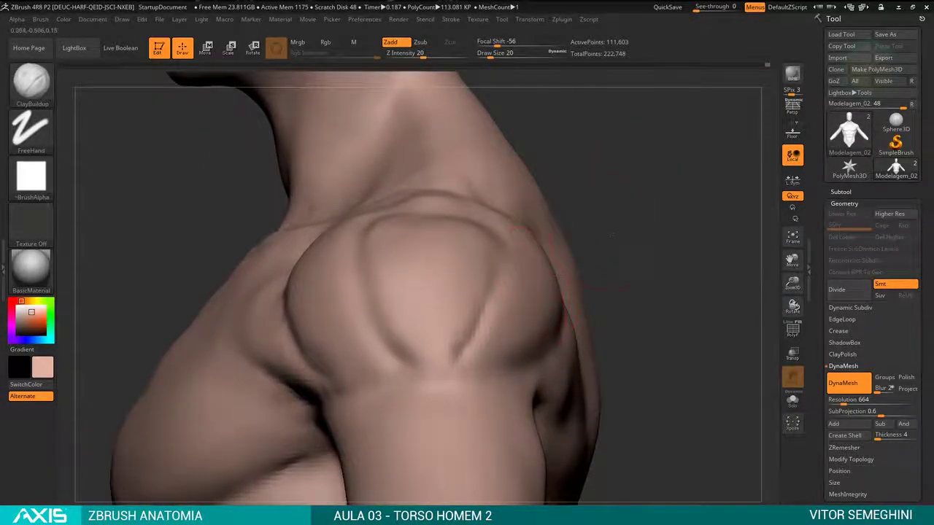
{"action": "left_click_drag", "start_coordinate": [614, 235], "coordinate": [596, 213]}
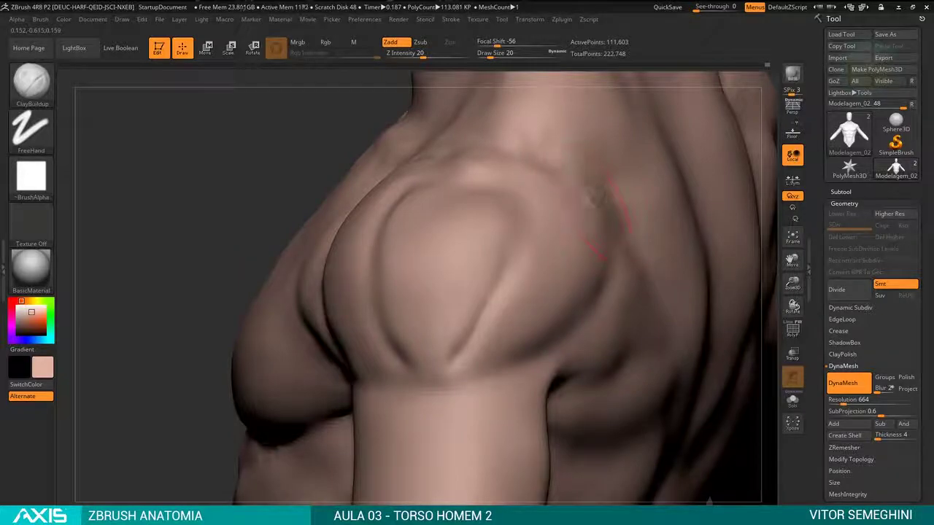
{"action": "mouse_move", "coordinate": [476, 341]}
{"action": "left_mouse_down"}
{"action": "mouse_move", "coordinate": [495, 322]}
{"action": "mouse_move", "coordinate": [467, 350]}
{"action": "left_mouse_up"}
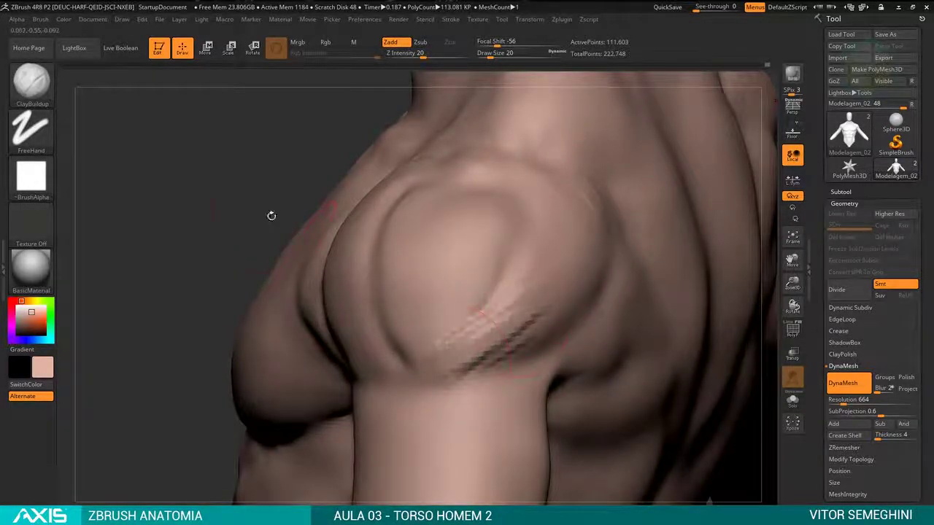
{"action": "mouse_move", "coordinate": [271, 214]}
{"action": "left_mouse_down"}
{"action": "mouse_move", "coordinate": [654, 188]}
{"action": "mouse_move", "coordinate": [545, 230]}
{"action": "mouse_move", "coordinate": [475, 335]}
{"action": "left_mouse_up"}
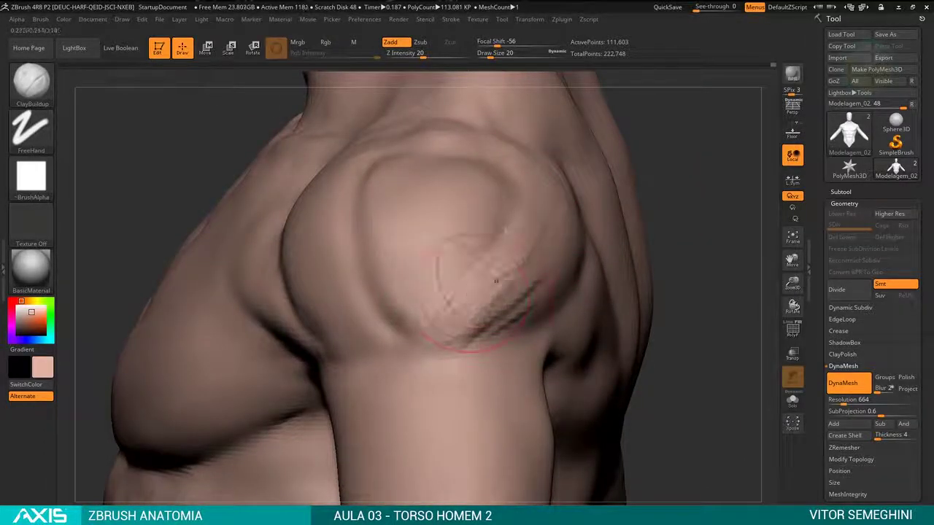
{"action": "left_click_drag", "start_coordinate": [511, 241], "coordinate": [460, 357]}
{"action": "left_click_drag", "start_coordinate": [522, 292], "coordinate": [467, 368]}
{"action": "left_click_drag", "start_coordinate": [543, 307], "coordinate": [453, 372]}
{"action": "left_click_drag", "start_coordinate": [522, 332], "coordinate": [460, 372]}
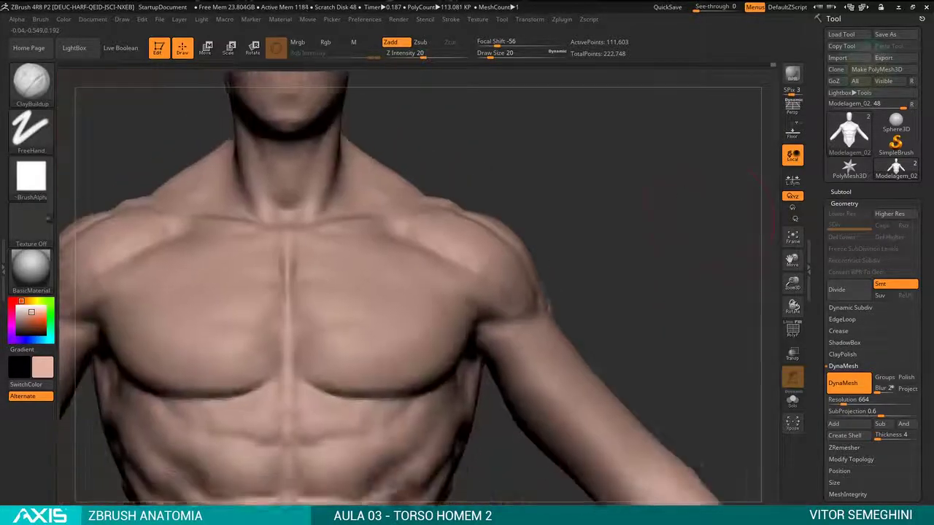
{"action": "left_click_drag", "start_coordinate": [580, 282], "coordinate": [628, 289]}
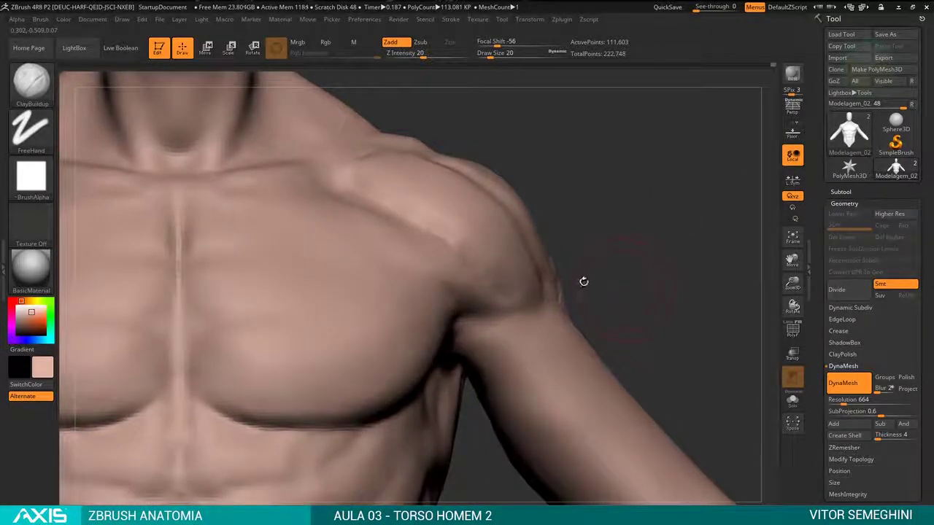
- Switch to the Move brush at draw size 23
{"action": "key", "text": "b"}
{"action": "key", "text": "m"}
{"action": "key", "text": "v"}
{"action": "key", "text": "space"}
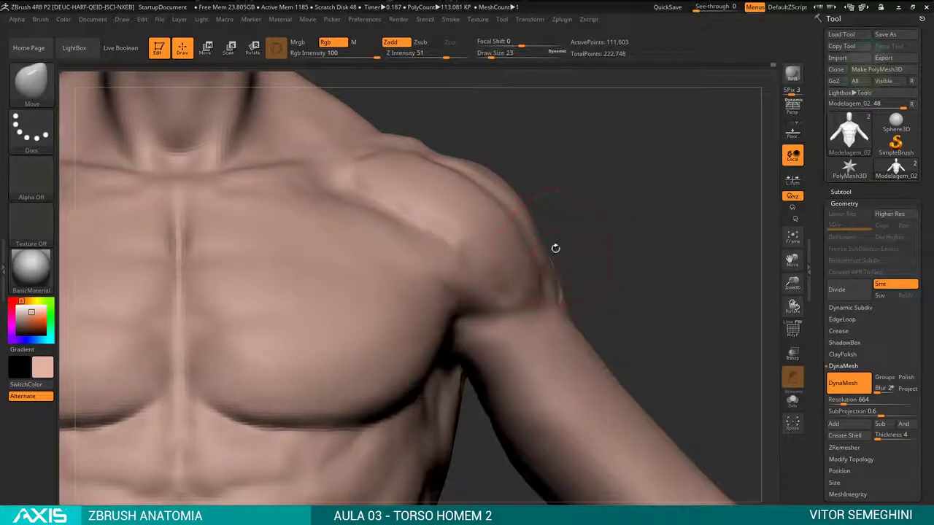
- Enlarge the Move brush to size 31 and inspect the torso from the front
{"action": "key", "text": "space"}
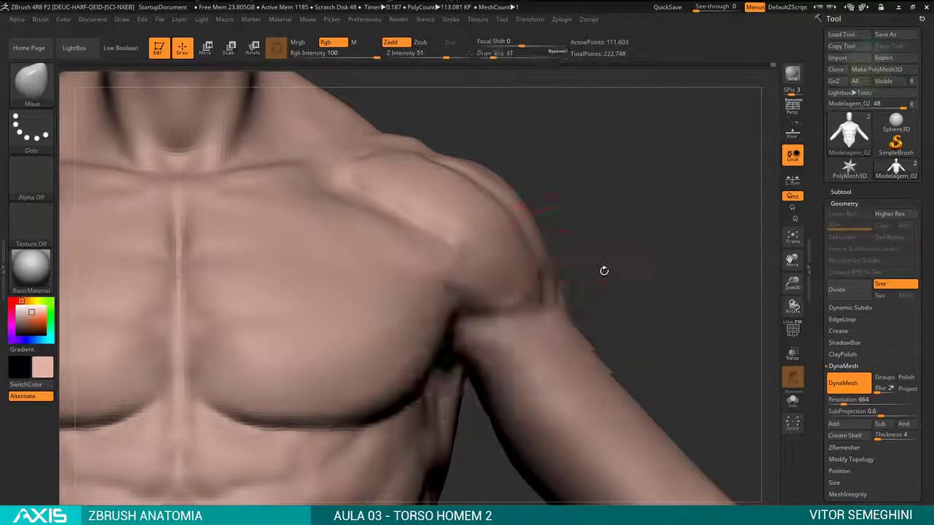
{"action": "right_click_drag", "start_coordinate": [603, 269], "coordinate": [598, 273], "text": "ctrl"}
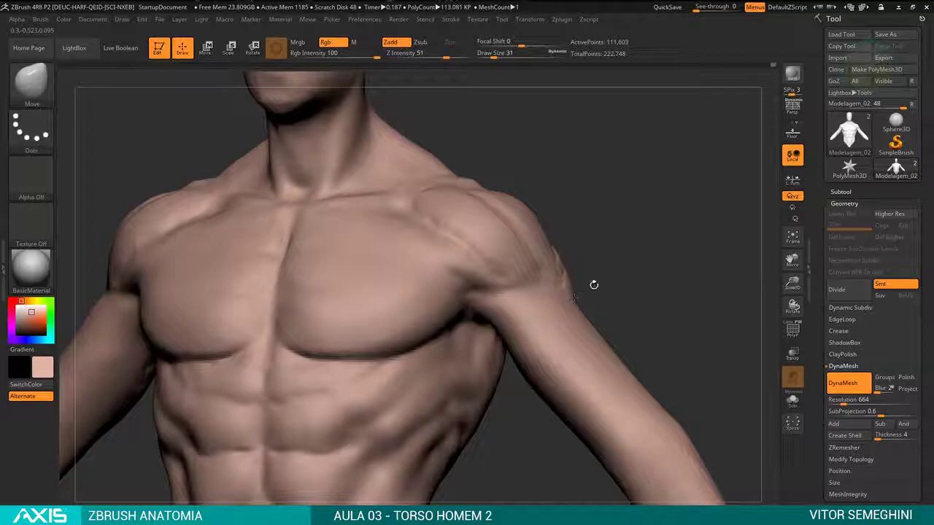
{"action": "left_click_drag", "start_coordinate": [594, 284], "coordinate": [620, 285], "text": "shift"}
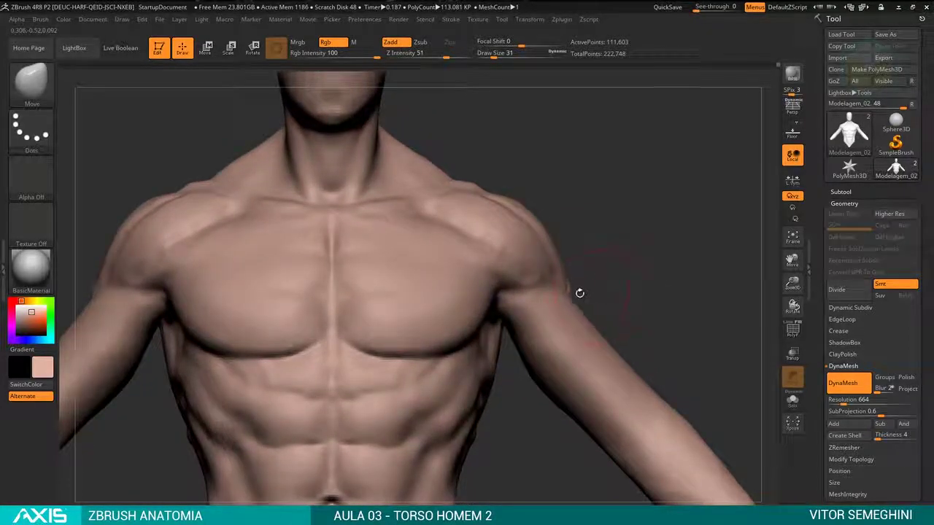
{"action": "key", "text": "ctrl"}
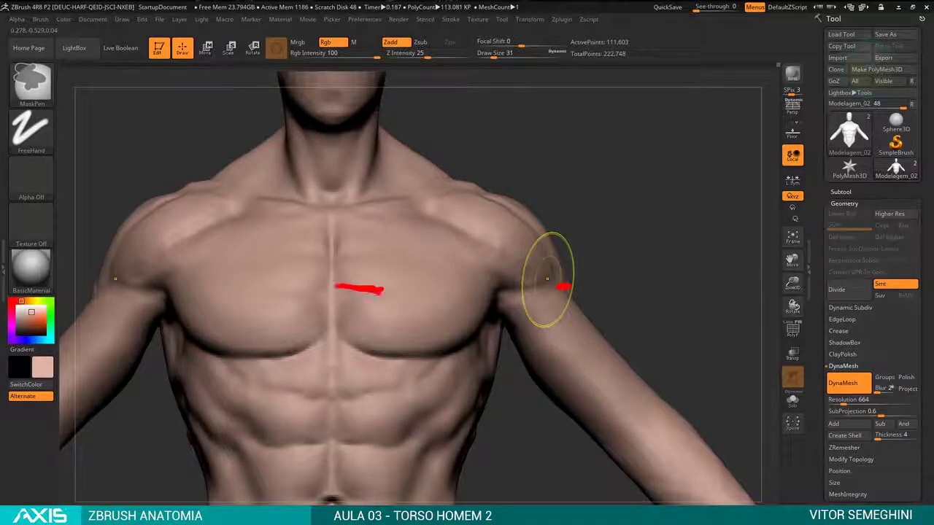
{"action": "left_click_drag", "start_coordinate": [398, 289], "coordinate": [458, 296]}
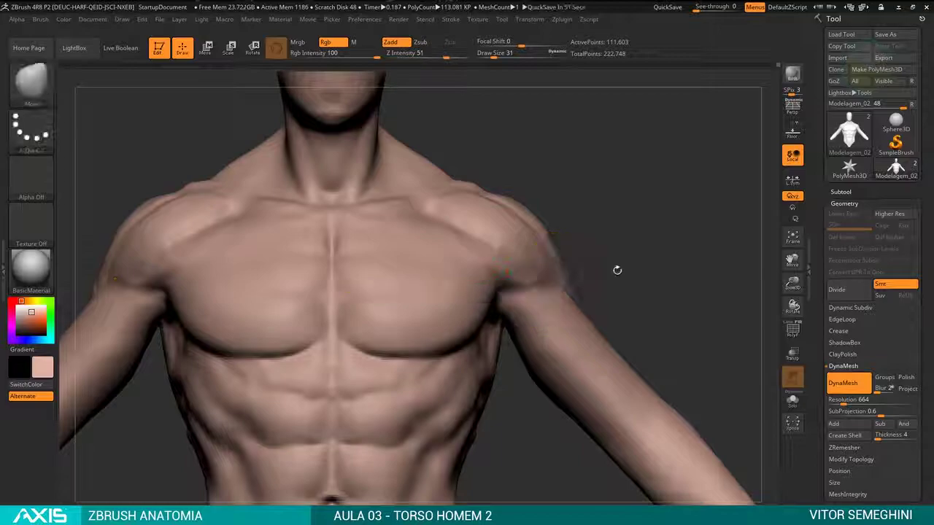
{"action": "key", "text": "space"}
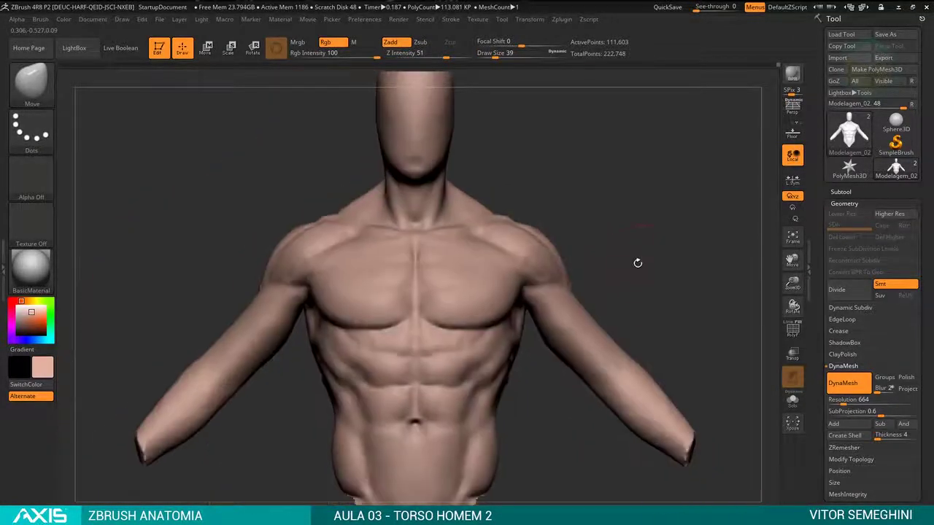
{"action": "left_click_drag", "start_coordinate": [632, 291], "coordinate": [634, 280]}
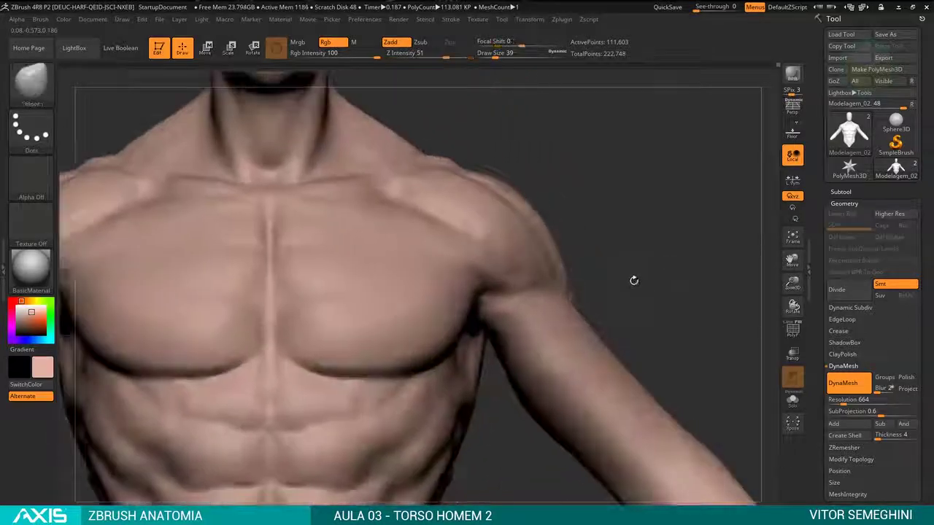
- Switch back to ClayBuildup at draw size 25, intensity 20
{"action": "key", "text": "b"}
{"action": "key", "text": "c"}
{"action": "key", "text": "b"}
{"action": "key", "text": "space"}
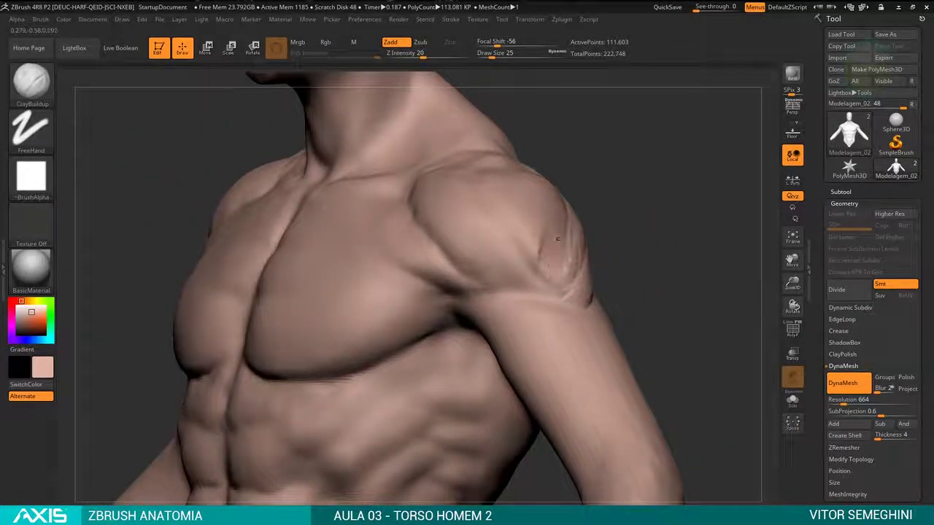
- Add clay to the deltoid, smooth the collarbone area, and frame the torso from the front
{"action": "mouse_move", "coordinate": [557, 239]}
{"action": "left_mouse_down"}
{"action": "mouse_move", "coordinate": [568, 267]}
{"action": "mouse_move", "coordinate": [537, 299]}
{"action": "left_mouse_up"}
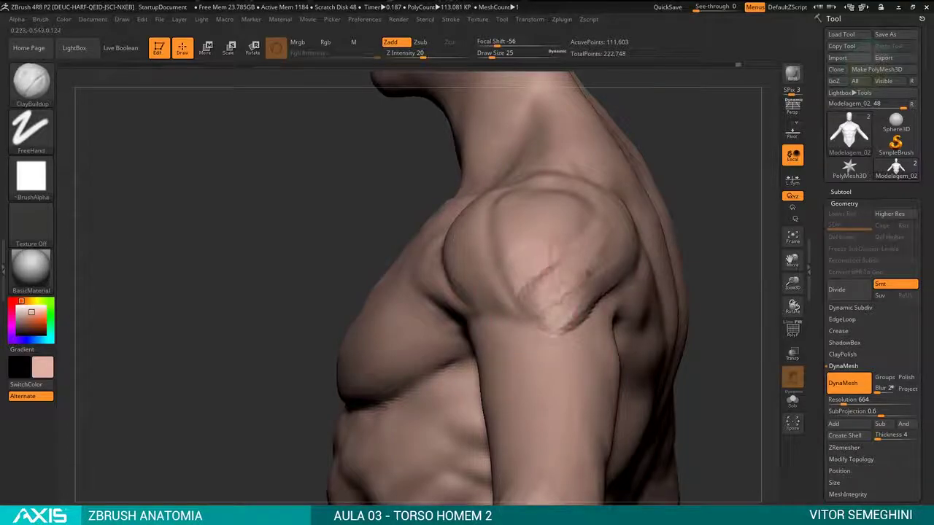
{"action": "left_click_drag", "start_coordinate": [703, 197], "coordinate": [549, 346]}
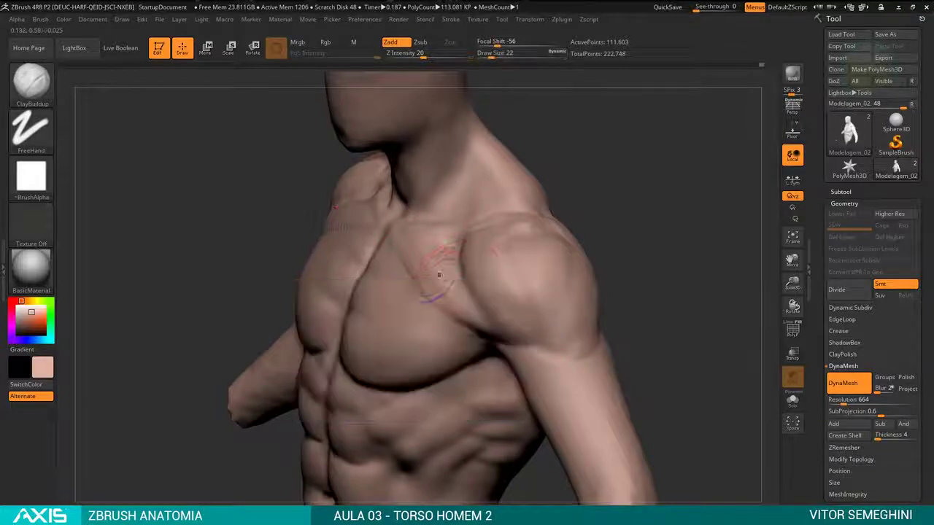
{"action": "left_click_drag", "start_coordinate": [438, 271], "coordinate": [467, 306], "text": "shift"}
{"action": "mouse_move", "coordinate": [615, 168]}
{"action": "left_mouse_down", "text": "shift"}
{"action": "mouse_move", "coordinate": [565, 253]}
{"action": "mouse_move", "coordinate": [564, 226]}
{"action": "left_mouse_up", "text": "shift"}
{"action": "key", "text": "f"}
- Switch to the Move brush with draw size 62
{"action": "key", "text": "b"}
{"action": "key", "text": "m"}
{"action": "key", "text": "v"}
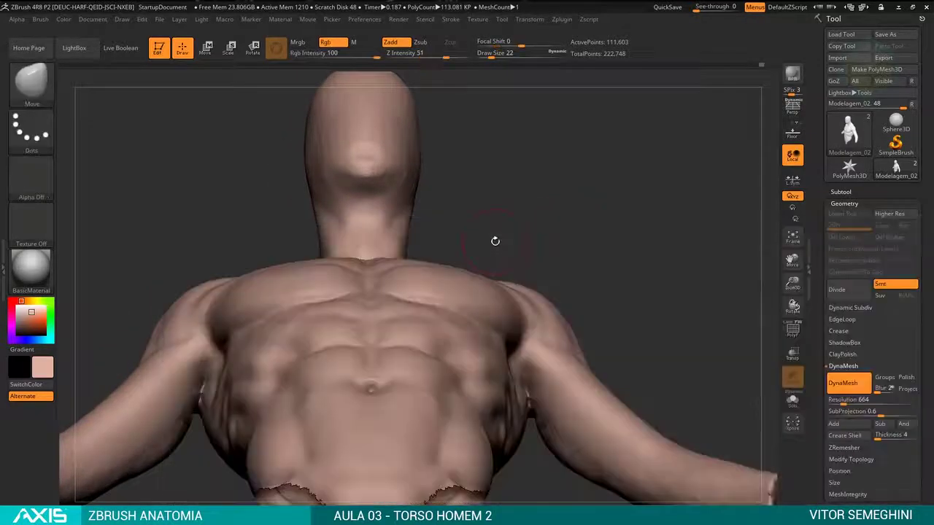
{"action": "key", "text": "space"}
{"action": "left_click_drag", "start_coordinate": [508, 233], "coordinate": [514, 235]}
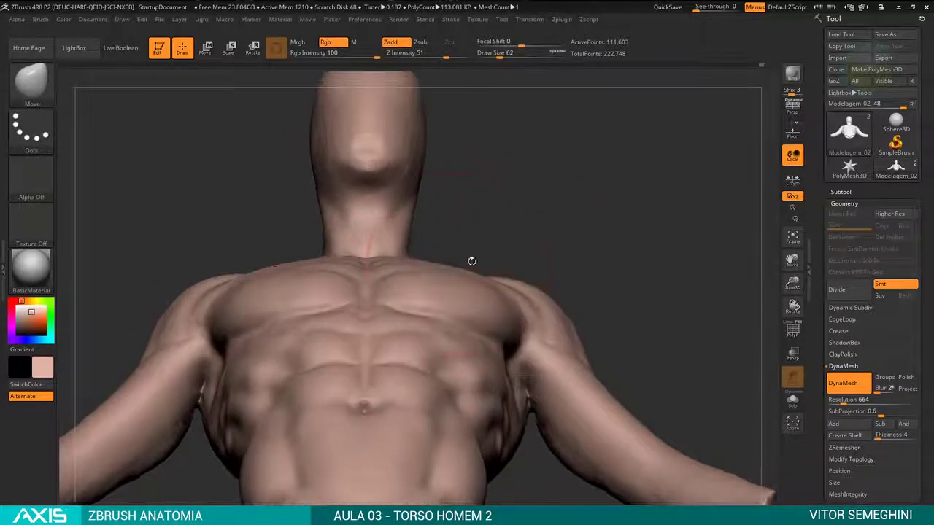
- Hide the head and arms, leaving only the torso, and rotate to inspect its sides
{"action": "left_click_drag", "start_coordinate": [627, 204], "coordinate": [594, 186]}
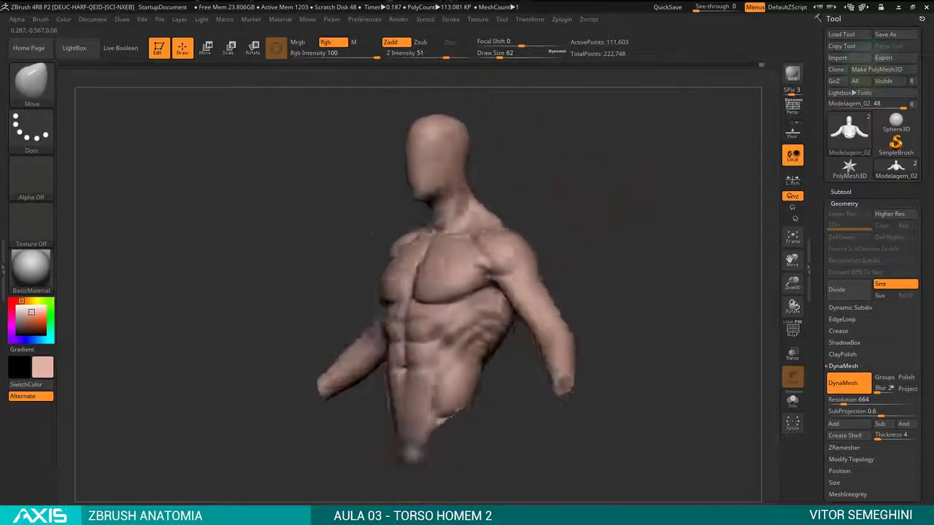
{"action": "left_click_drag", "start_coordinate": [313, 190], "coordinate": [481, 438], "text": "ctrl+alt+shift"}
{"action": "left_click", "coordinate": [628, 292], "text": "ctrl+shift"}
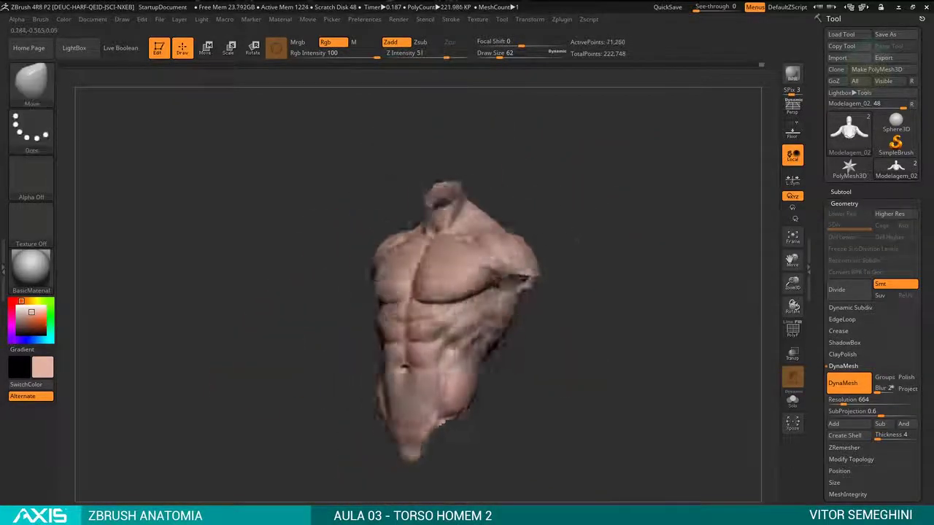
{"action": "left_click_drag", "start_coordinate": [627, 292], "coordinate": [584, 277]}
{"action": "mouse_move", "coordinate": [573, 247]}
{"action": "left_mouse_down"}
{"action": "mouse_move", "coordinate": [590, 252]}
{"action": "mouse_move", "coordinate": [577, 238]}
{"action": "mouse_move", "coordinate": [561, 253]}
{"action": "mouse_move", "coordinate": [584, 261]}
{"action": "mouse_move", "coordinate": [567, 265]}
{"action": "mouse_move", "coordinate": [569, 292]}
{"action": "mouse_move", "coordinate": [611, 333]}
{"action": "left_mouse_up"}
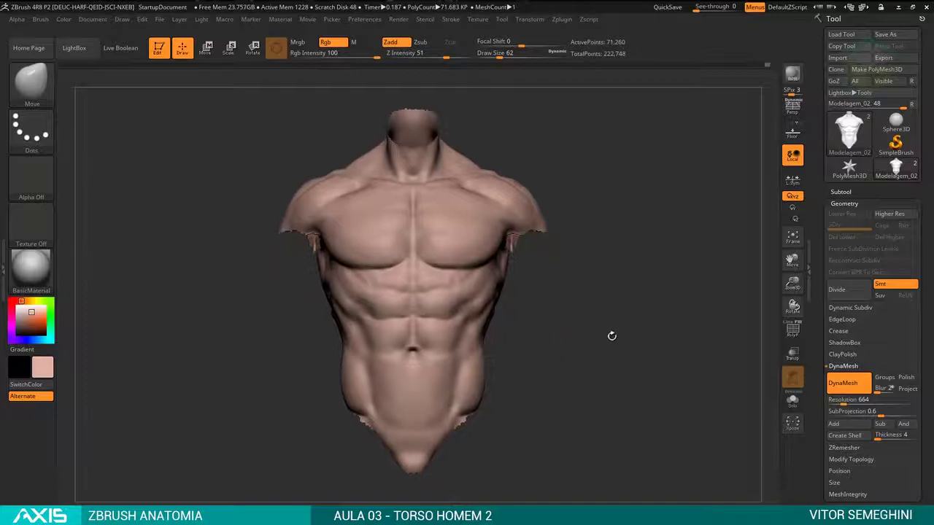